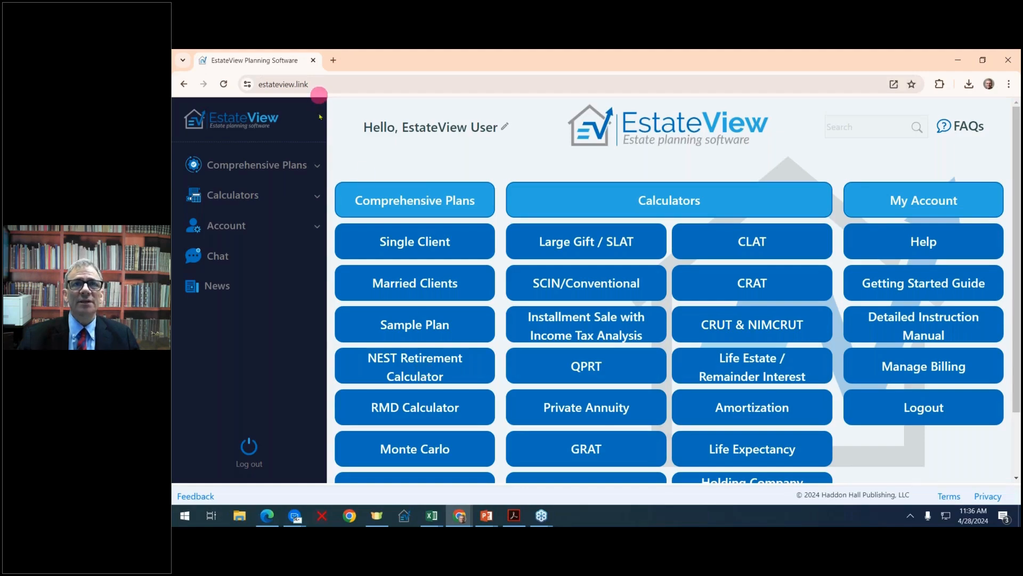
# Open the NEST Retirement Calculator and start a new calculation file.
pyautogui.click(411, 372)
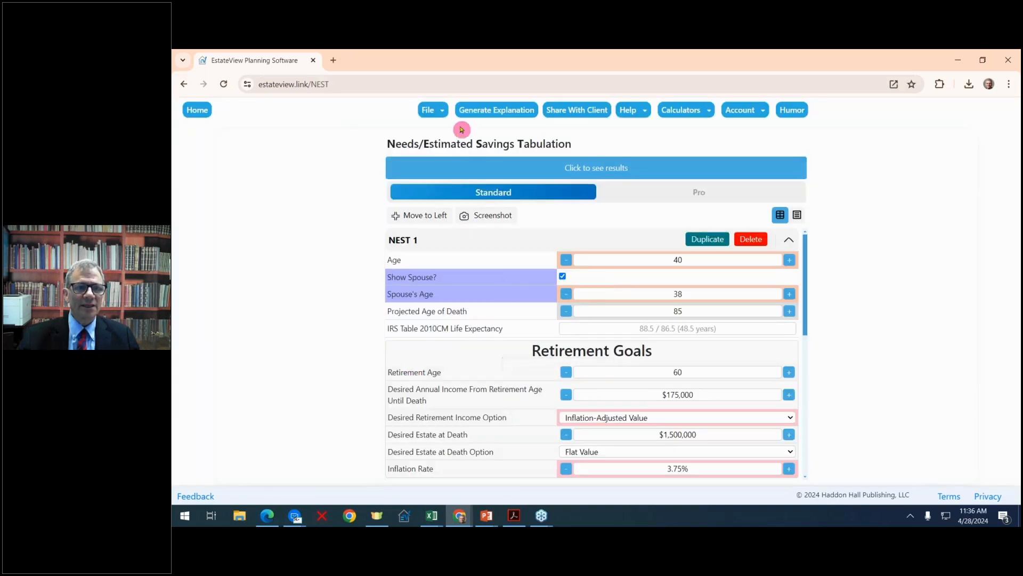
pyautogui.click(438, 113)
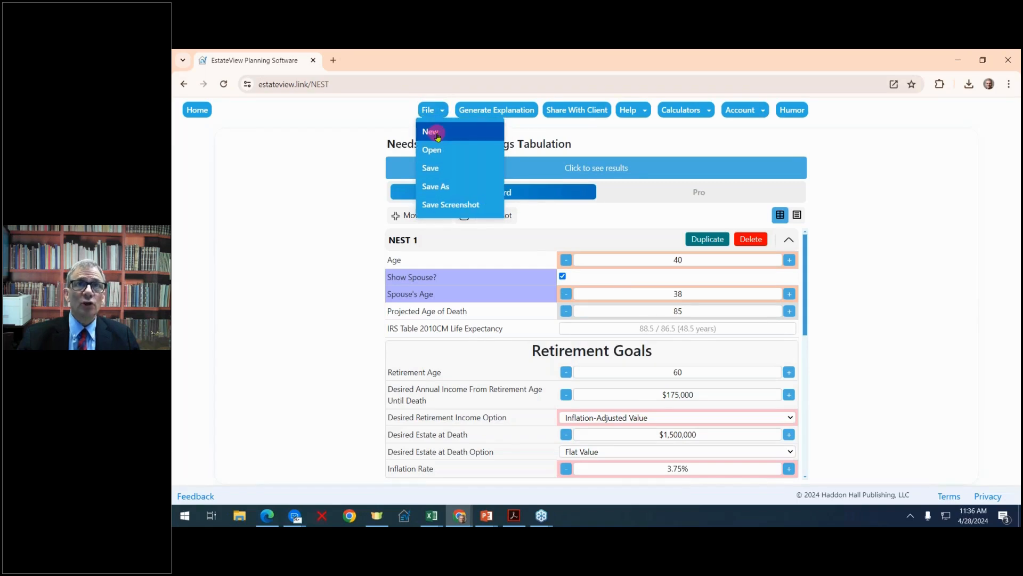
pyautogui.click(434, 132)
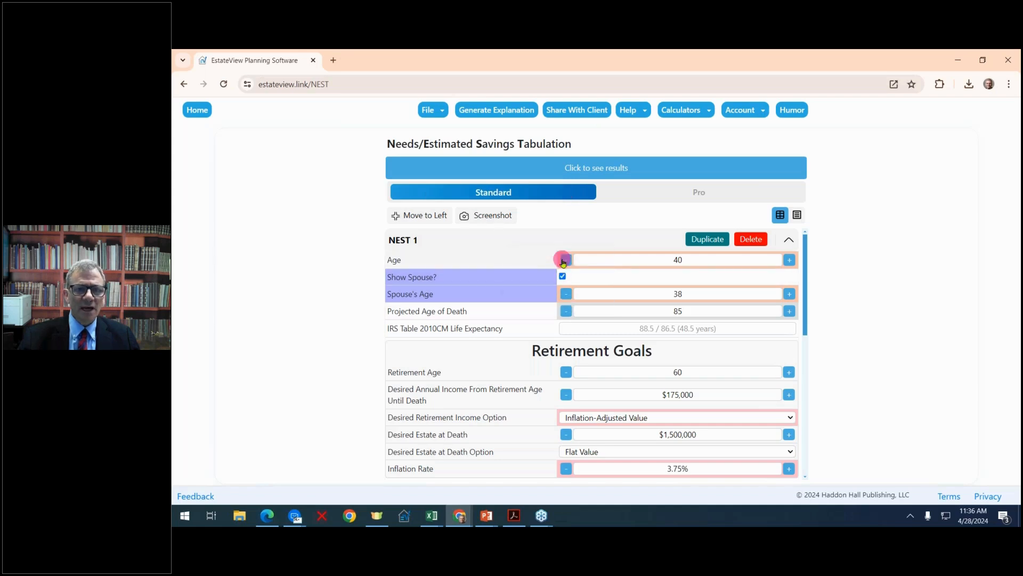
# Set the client's age to 50 in the NEST 1 scenario.
pyautogui.click(789, 261)
pyautogui.click(789, 261)
pyautogui.click(789, 261)
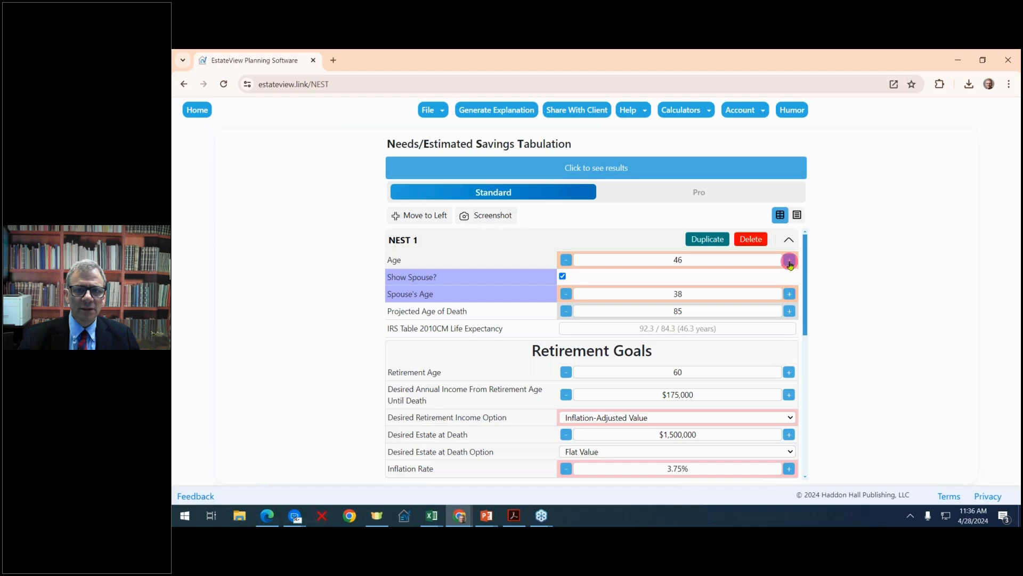
pyautogui.click(790, 262)
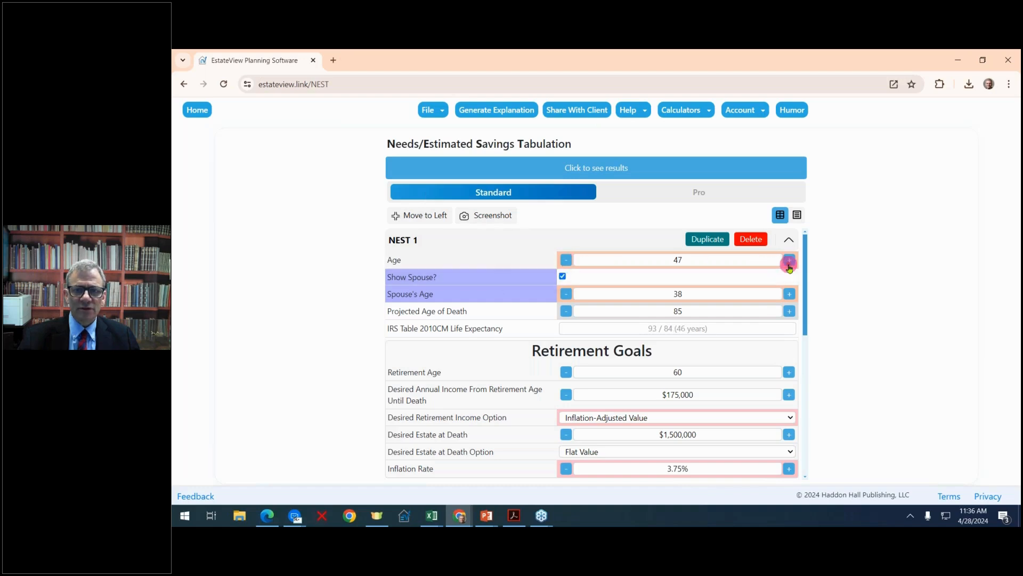
pyautogui.click(789, 263)
pyautogui.click(789, 263)
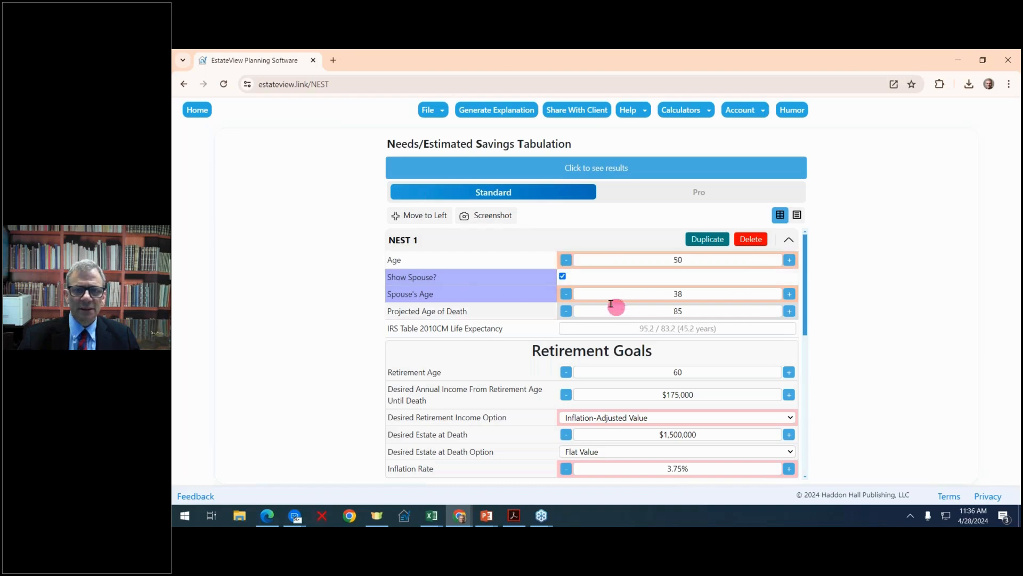
# Set the spouse's age to 45 in NEST 1, then hide the spouse information and show it again.
pyautogui.click(567, 293)
pyautogui.click(566, 293)
pyautogui.click(567, 293)
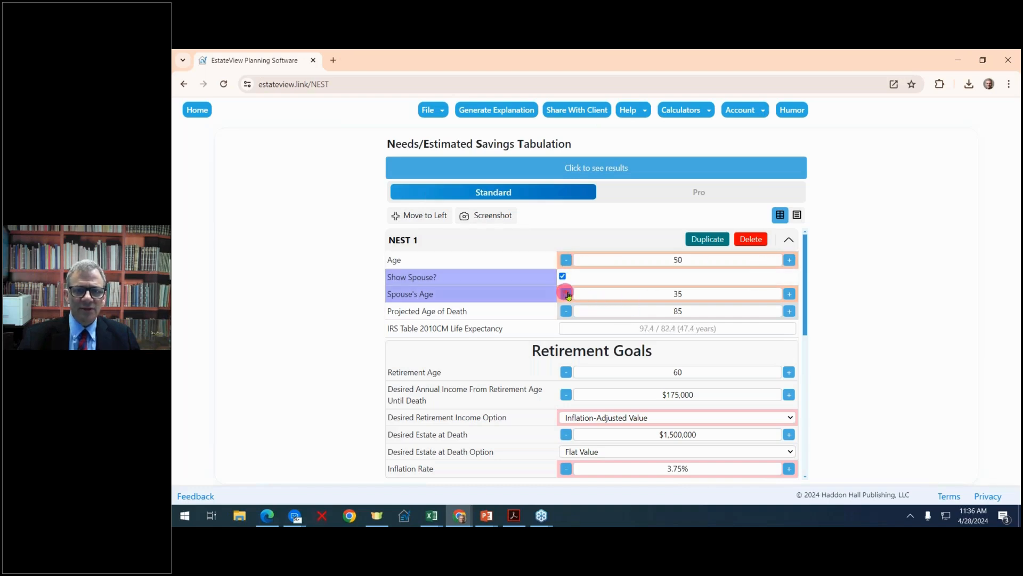
pyautogui.click(789, 294)
pyautogui.click(790, 293)
pyautogui.click(790, 293)
pyautogui.click(789, 293)
pyautogui.click(789, 294)
pyautogui.click(790, 294)
pyautogui.click(789, 294)
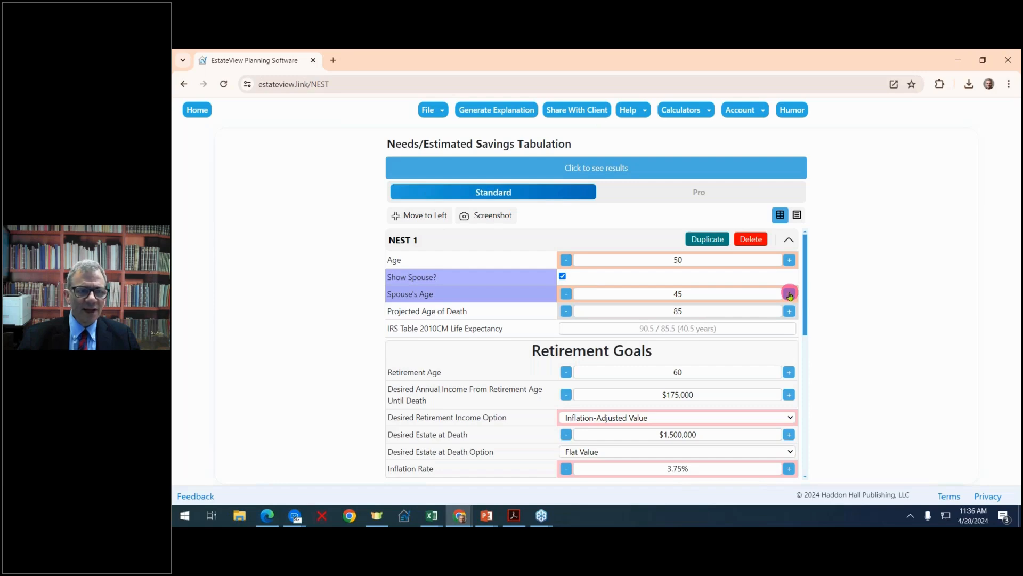
pyautogui.click(563, 276)
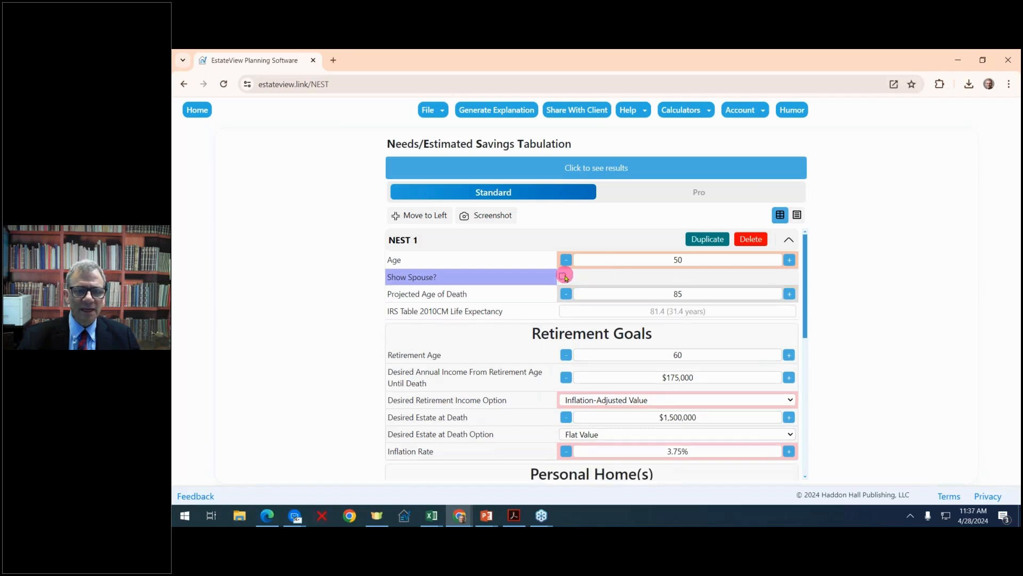
pyautogui.click(563, 276)
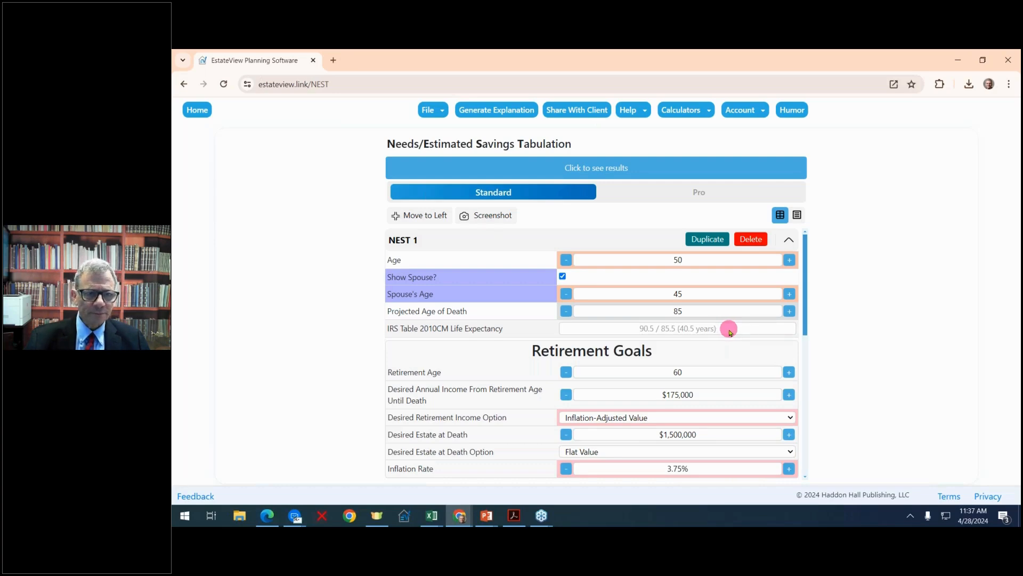
# Set the retirement age to 65 and the desired estate at death option to Inflation-Adjusted Value.
pyautogui.scroll(-1, 730, 331)
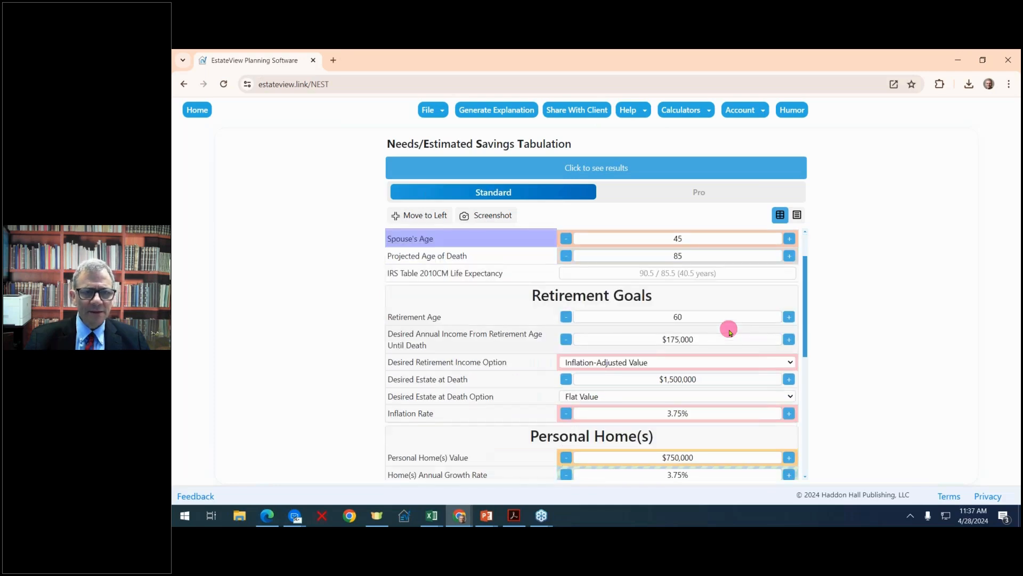
pyautogui.scroll(1, 729, 331)
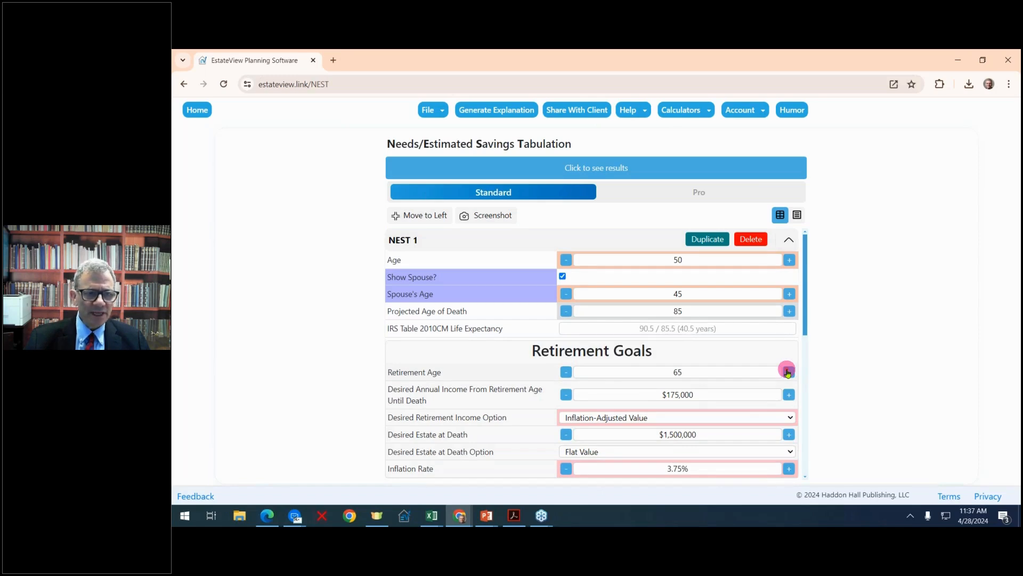
pyautogui.scroll(-1, 766, 360)
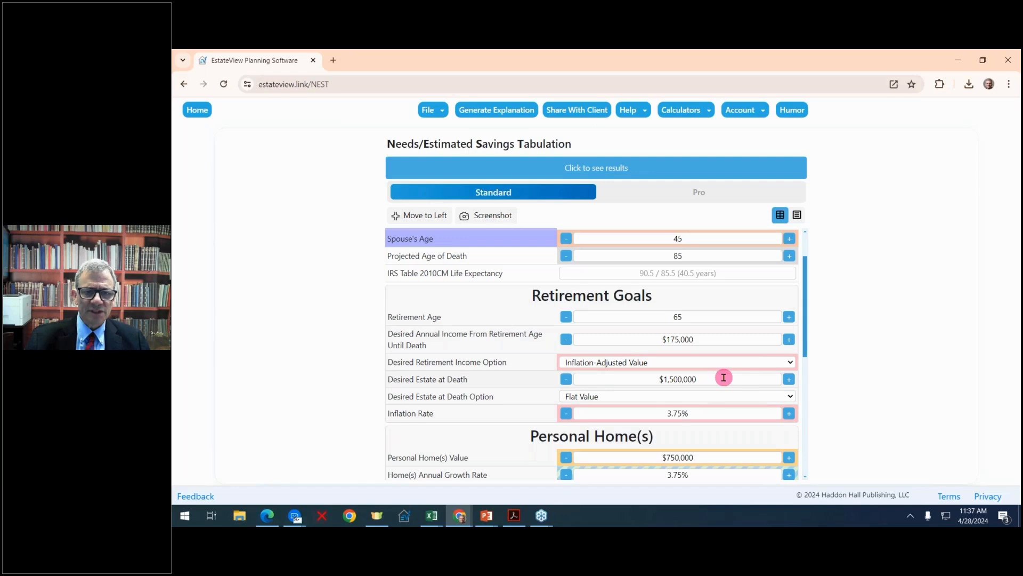
pyautogui.click(791, 396)
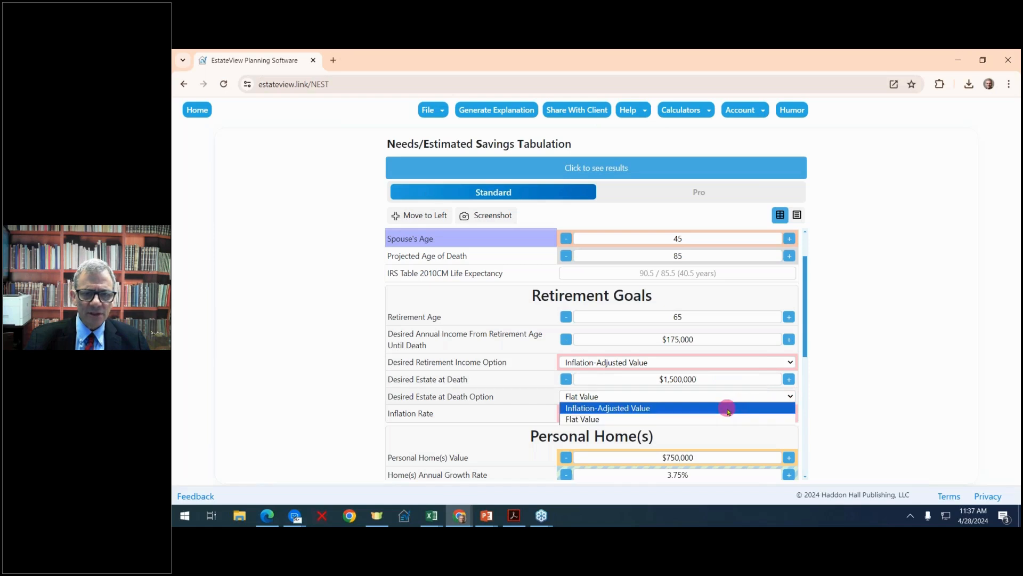
pyautogui.click(729, 409)
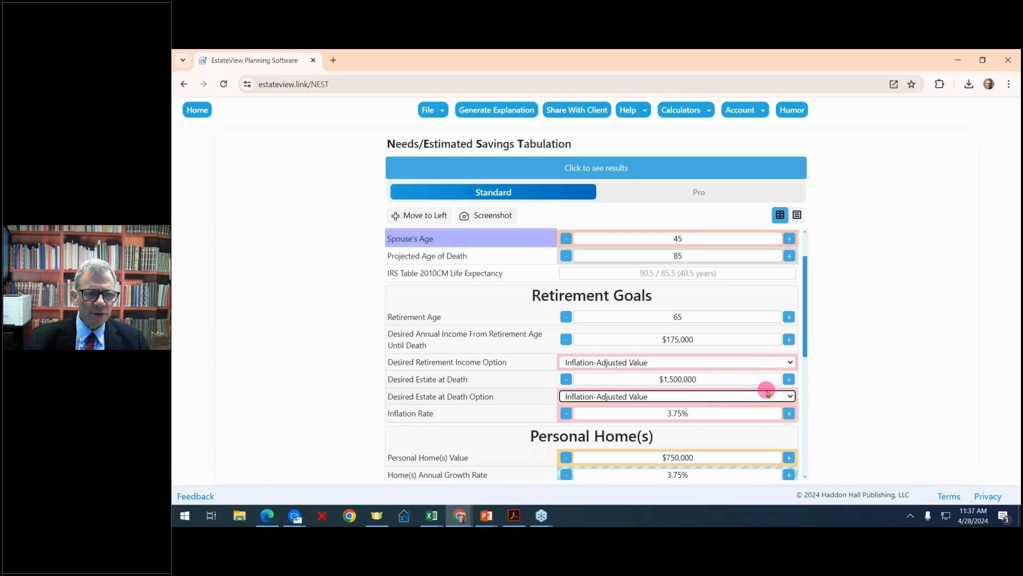
# Set the annual growth rate of the personal home(s) to 4.25%.
pyautogui.scroll(-1, 768, 393)
pyautogui.doubleClick(789, 358)
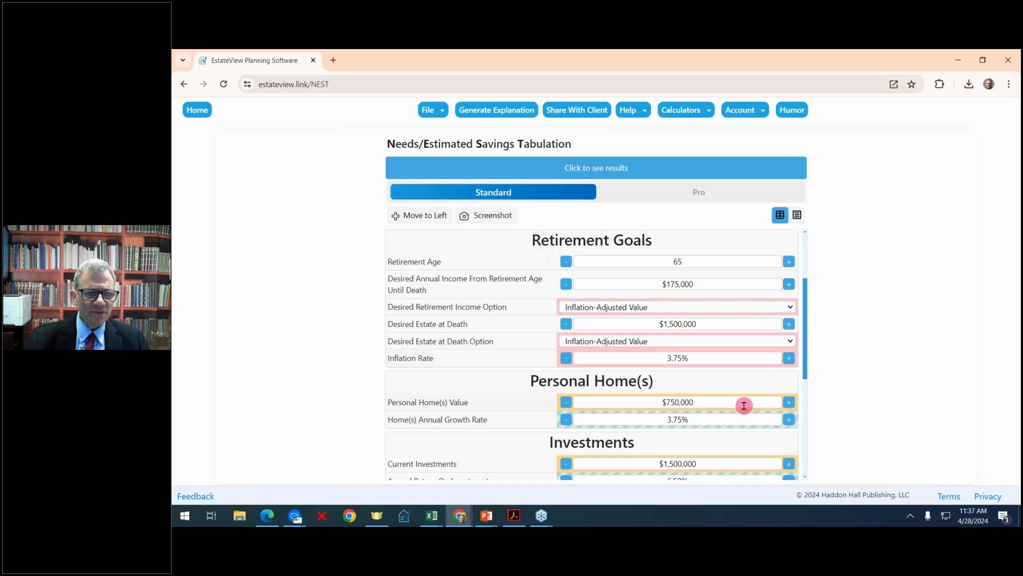
pyautogui.scroll(-1, 741, 404)
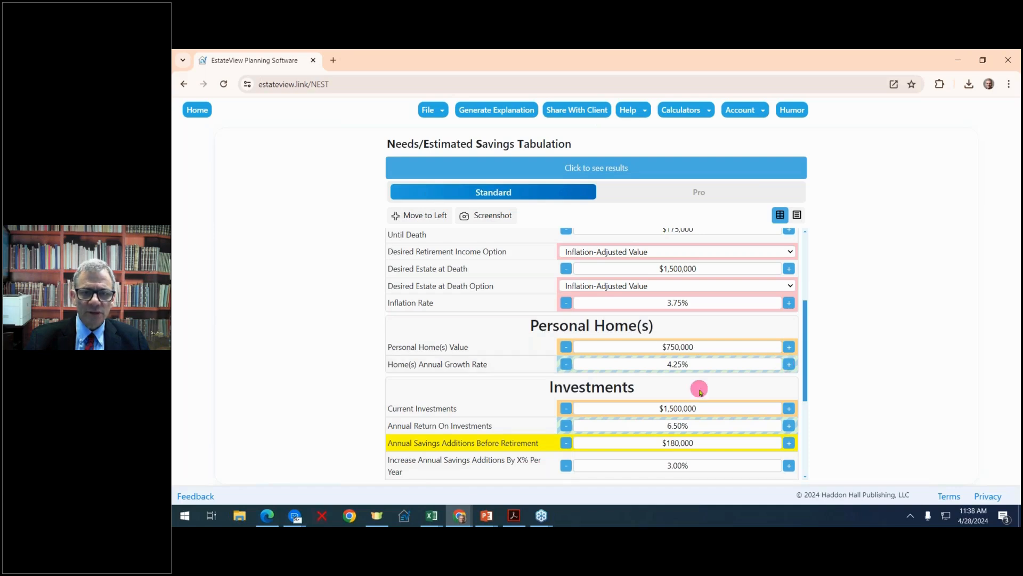
# Set the investment rates: 4.50% yearly increase in savings additions, 0.50% annual investment costs and 2.00% annual investment tax.
pyautogui.scroll(-1, 700, 392)
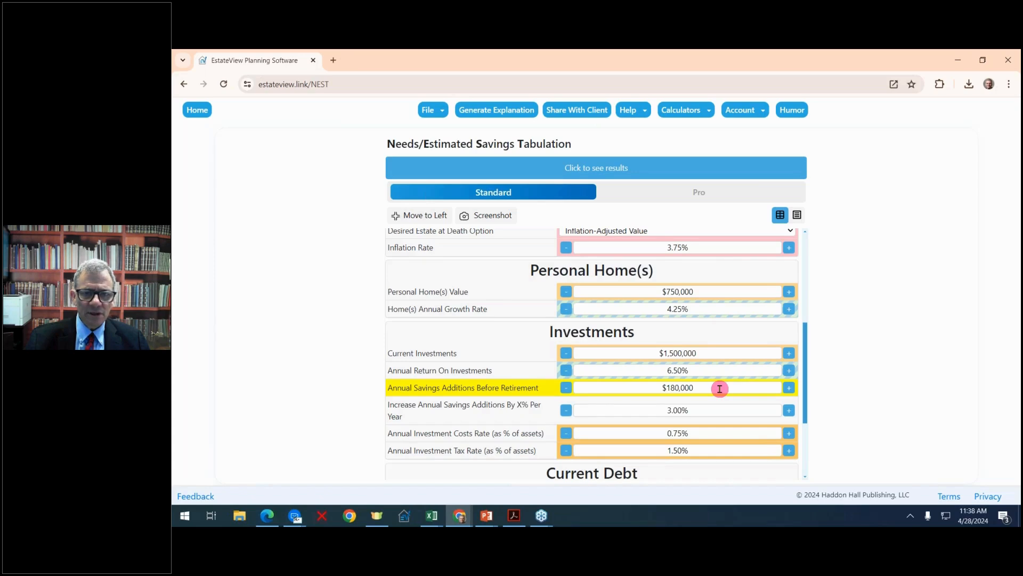
pyautogui.scroll(-1, 719, 389)
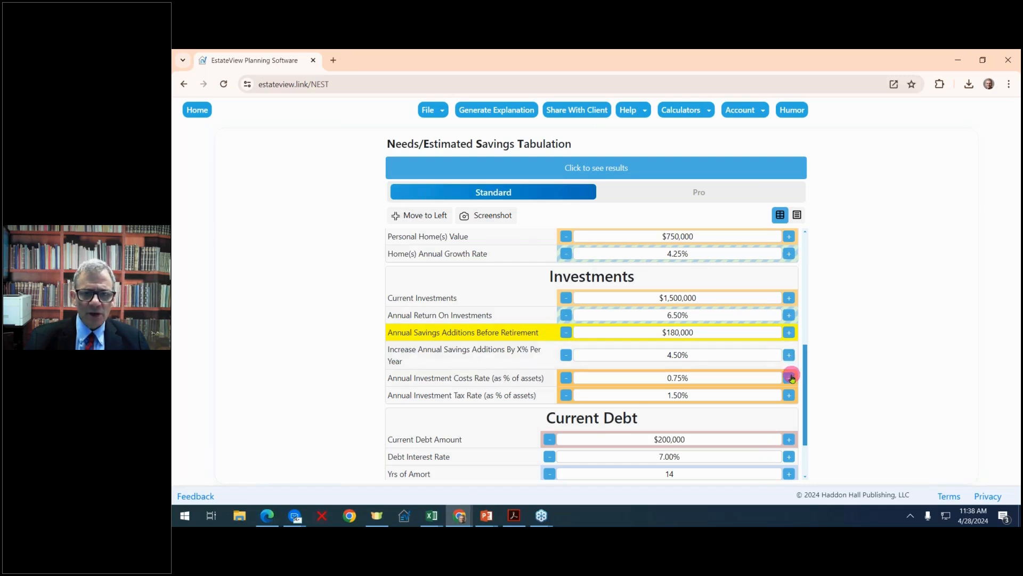
pyautogui.click(567, 378)
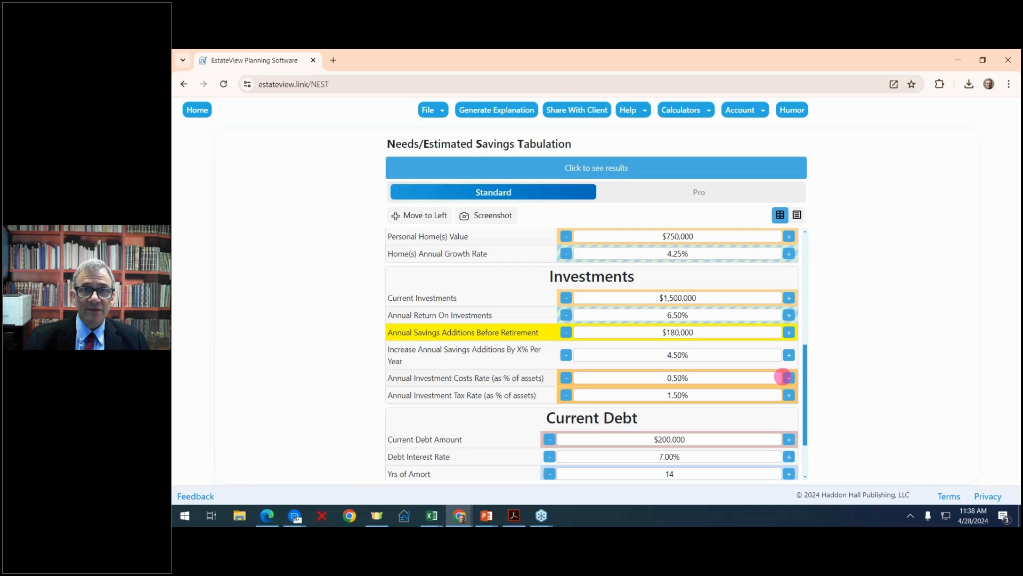
pyautogui.click(788, 395)
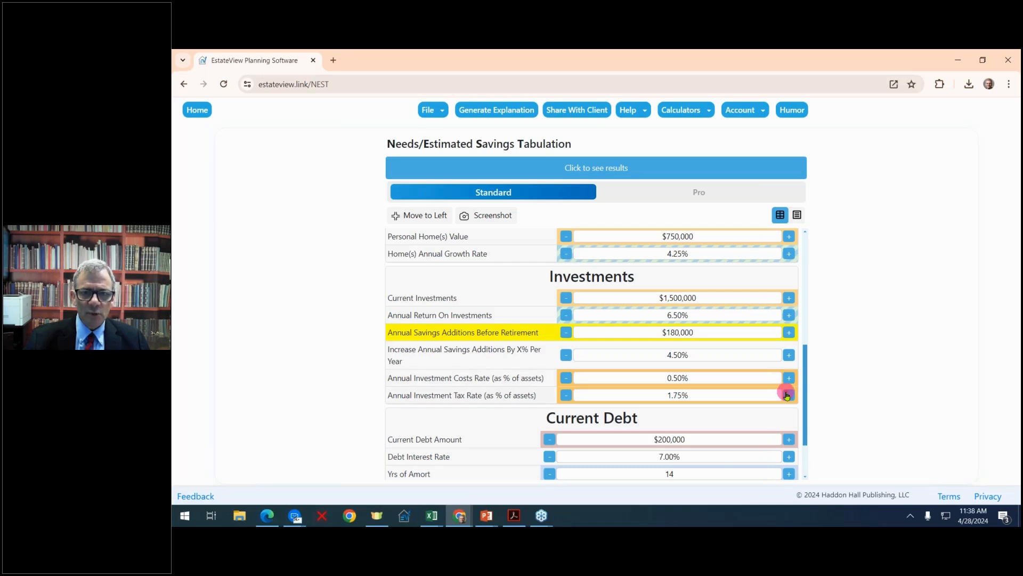
pyautogui.click(788, 395)
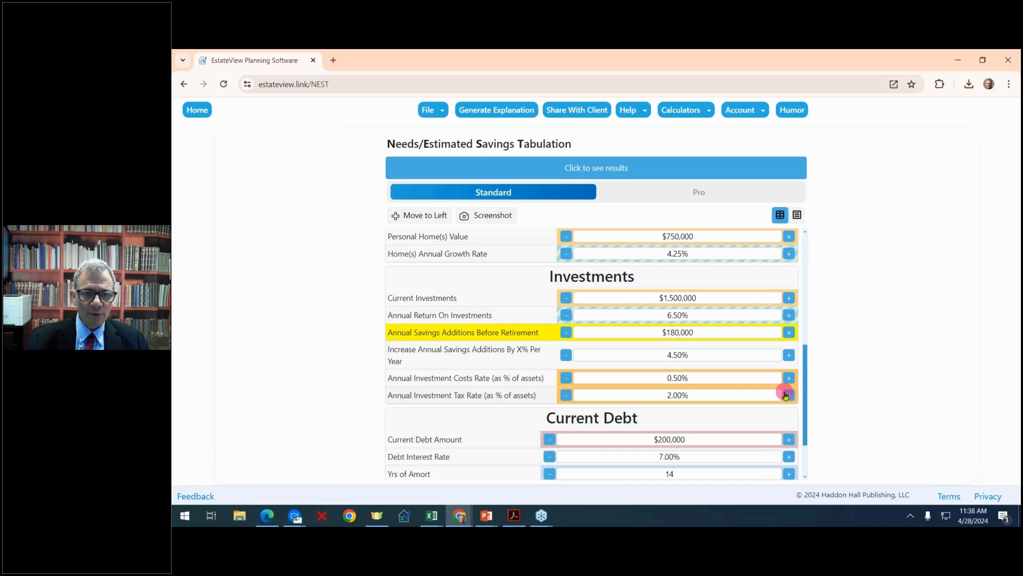
# Set the current debt to $500,000 with a 6.00% interest rate and 15 years of amortization.
pyautogui.scroll(-2, 785, 395)
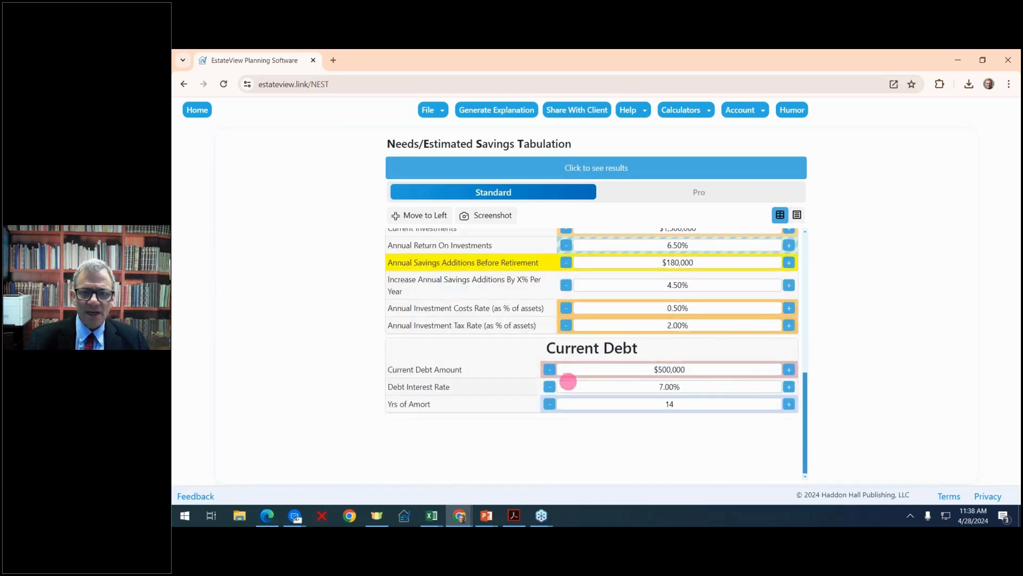
pyautogui.click(549, 386)
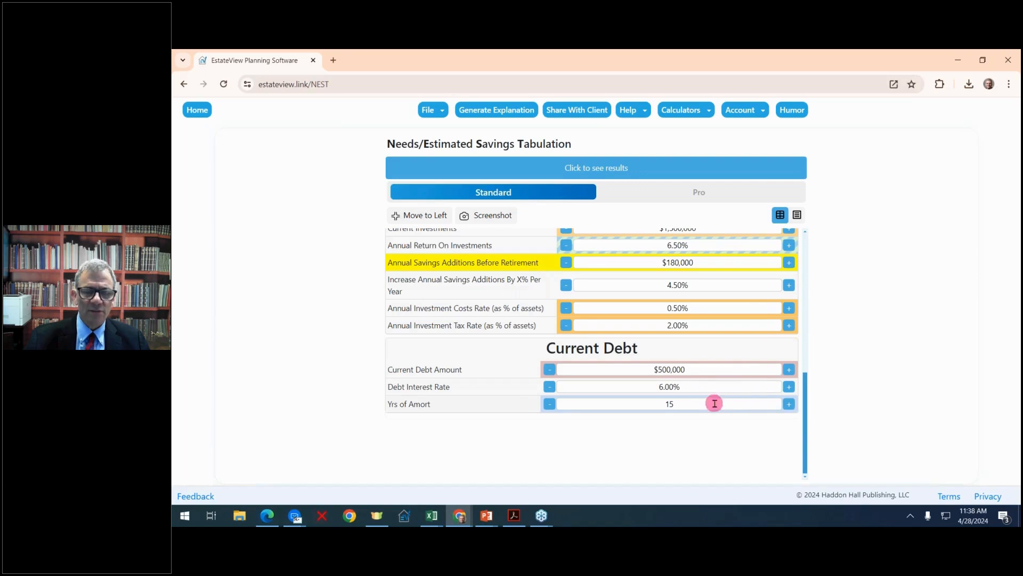
# Show the NEST results, enlarge the results area and fit the summary table to the available width.
pyautogui.scroll(6, 714, 402)
pyautogui.scroll(1, 719, 402)
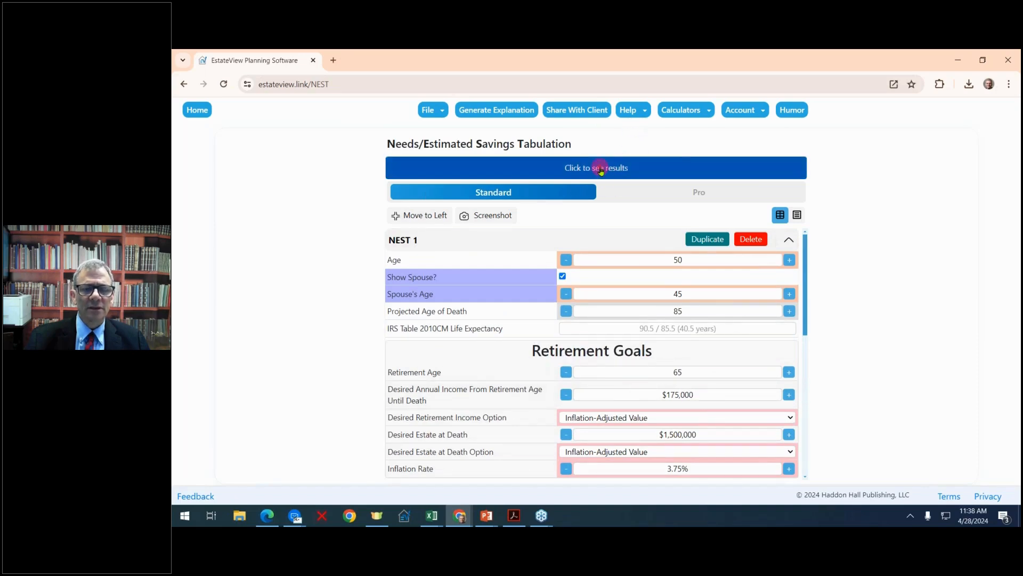
pyautogui.click(601, 171)
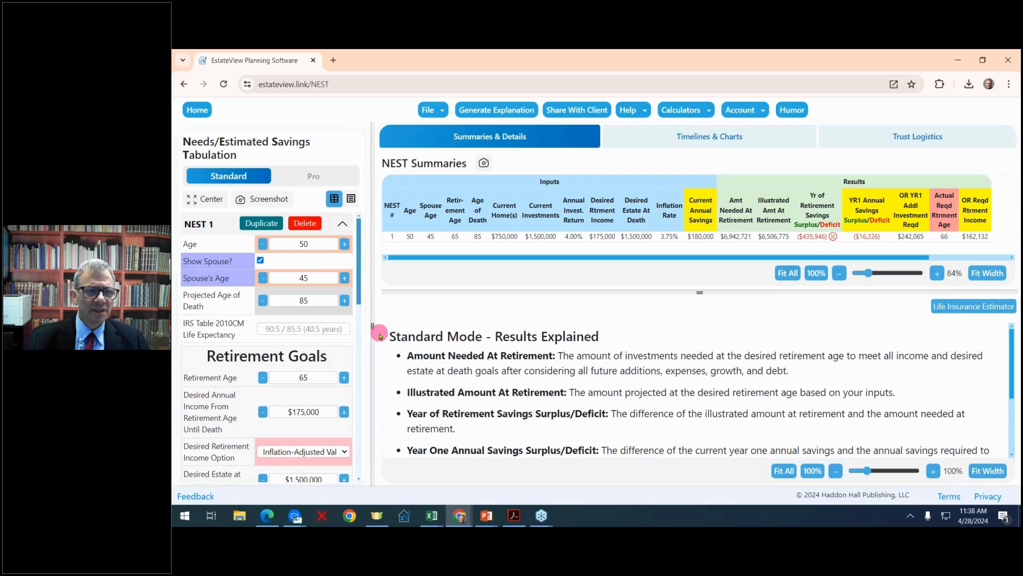
pyautogui.moveTo(380, 334); pyautogui.dragTo(286, 276)
pyautogui.click(980, 275)
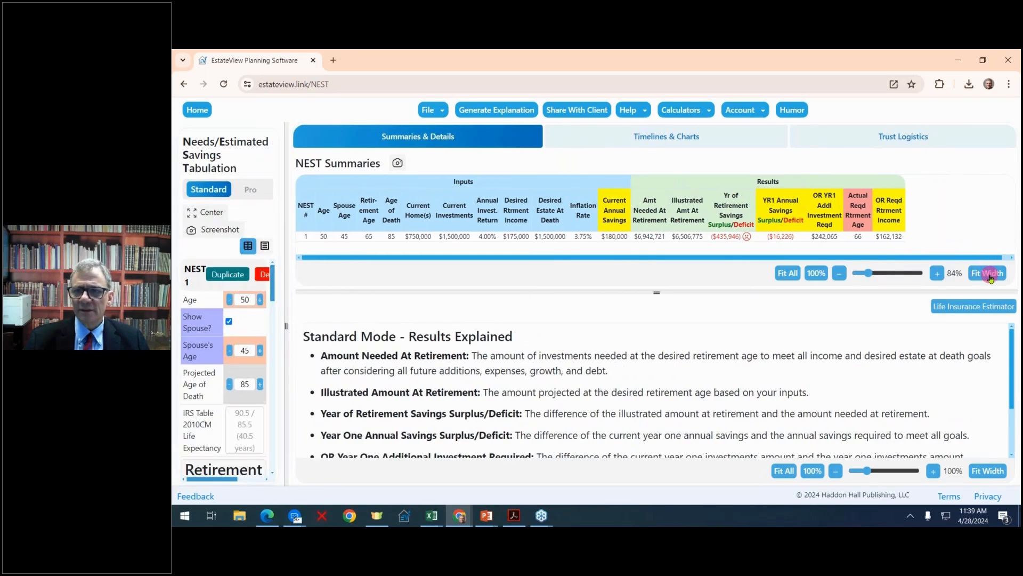
pyautogui.click(990, 278)
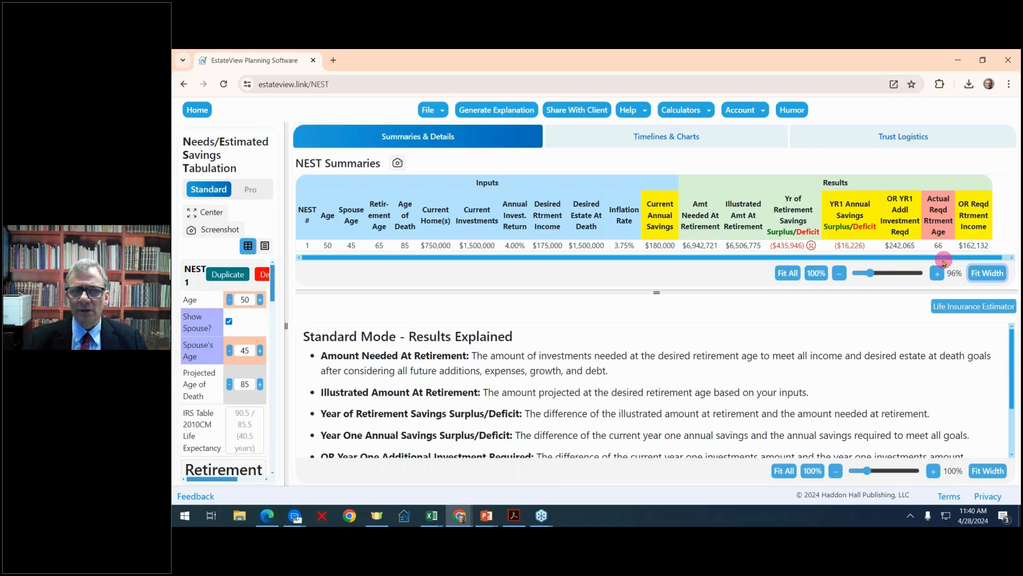
# Duplicate the NEST 1 scenario and set the copy's annual savings additions before retirement to $200,000.
pyautogui.moveTo(286, 233); pyautogui.dragTo(416, 220)
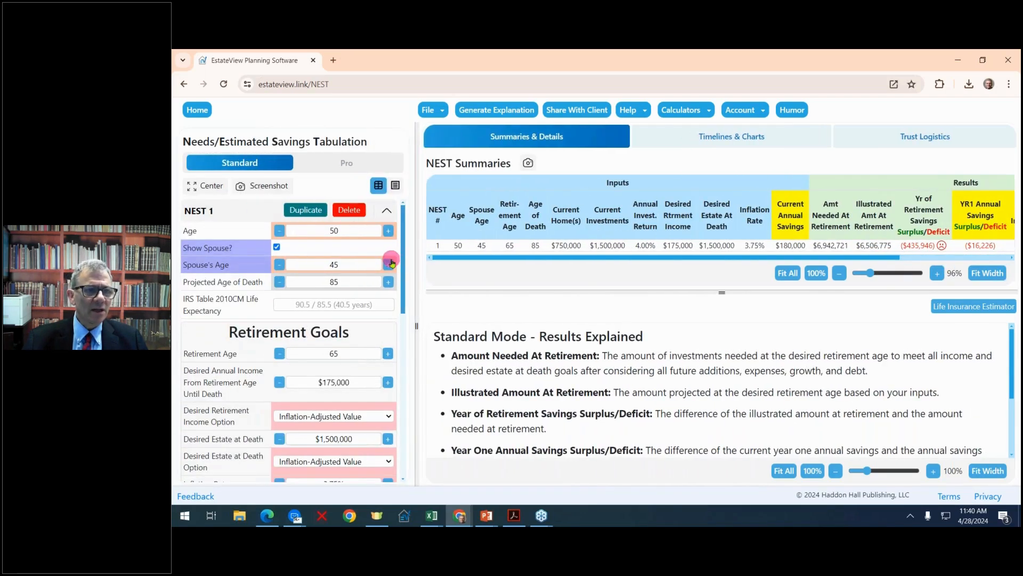
pyautogui.click(307, 210)
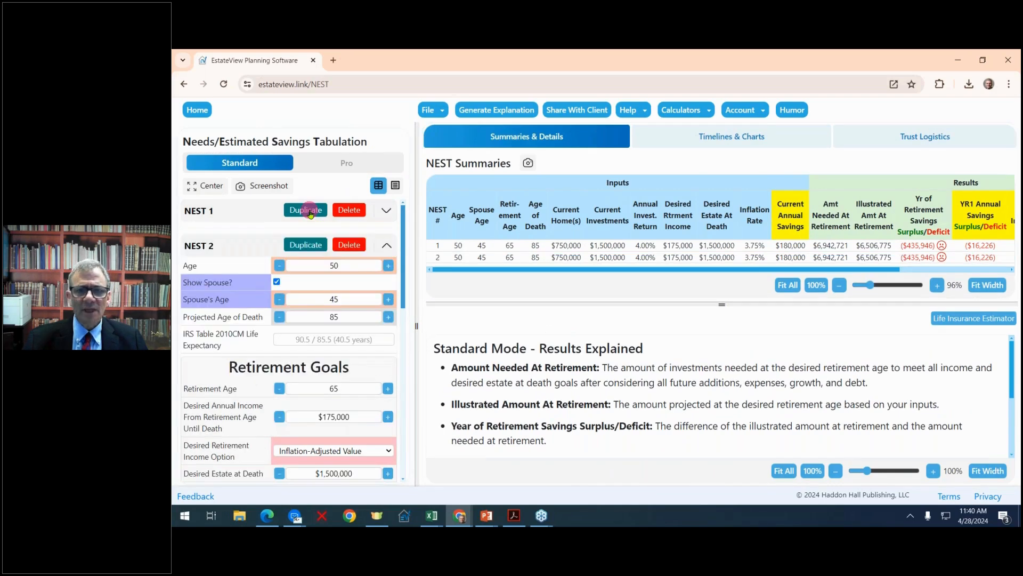
pyautogui.scroll(-10, 377, 264)
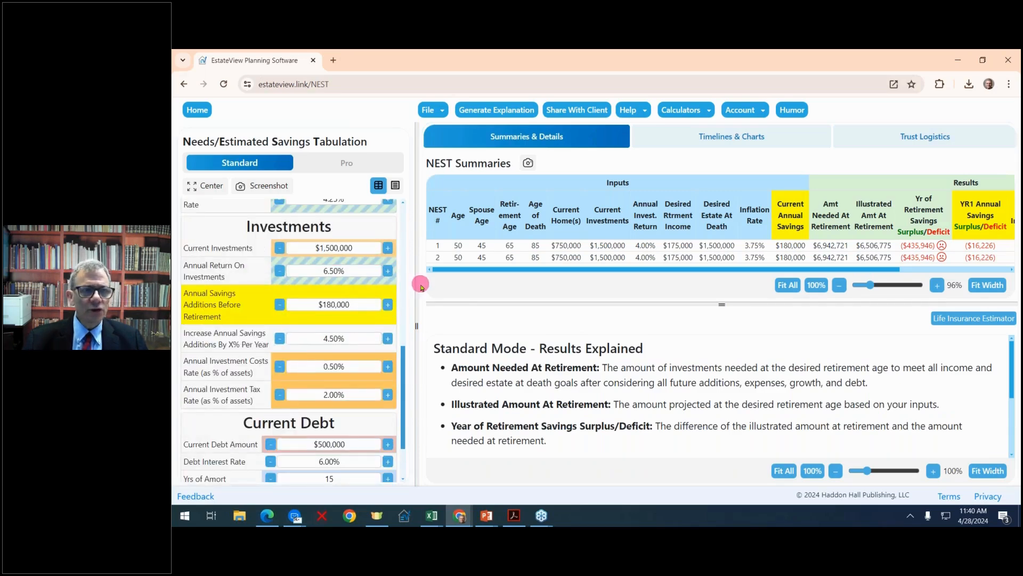
pyautogui.moveTo(414, 280); pyautogui.dragTo(350, 279)
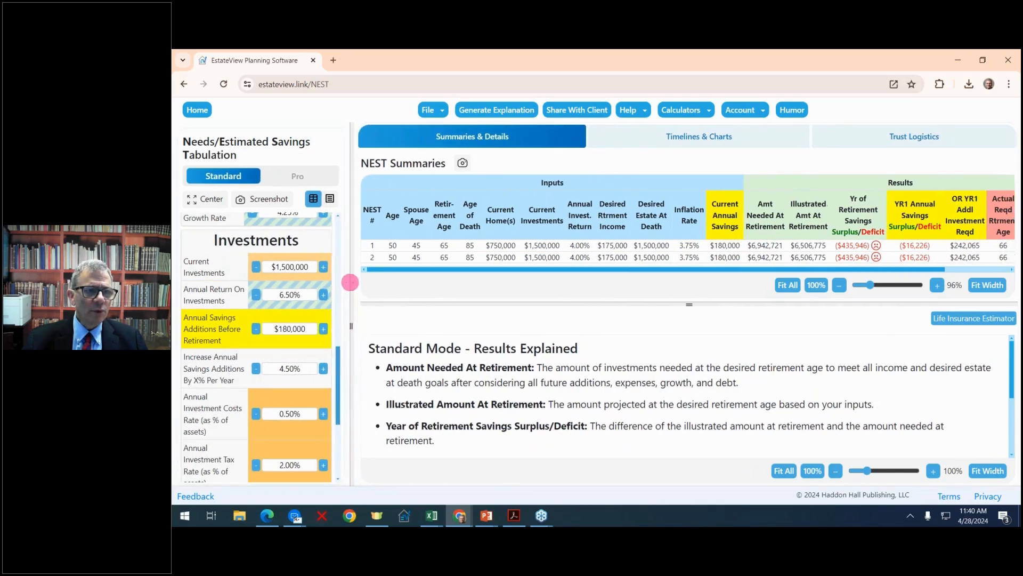
pyautogui.click(324, 331)
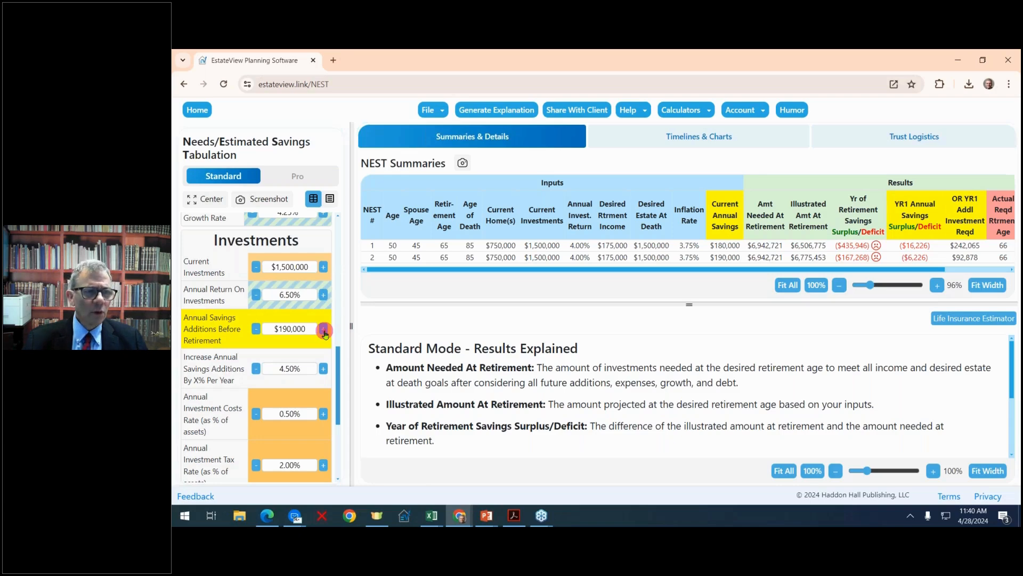
pyautogui.click(324, 331)
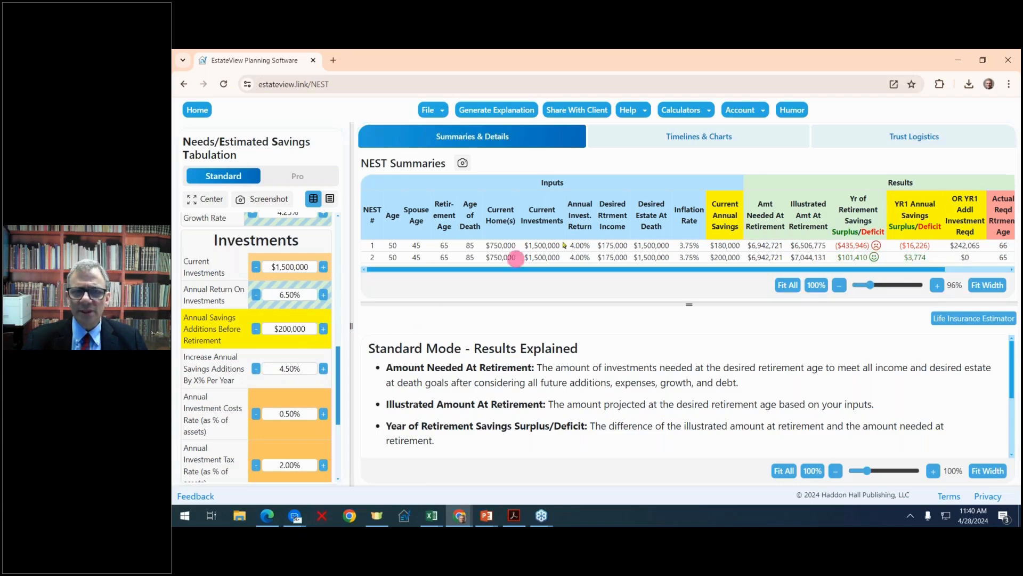
# Highlight the second scenario's current annual savings and year of retirement savings surplus/deficit in the summary table.
pyautogui.click(734, 258)
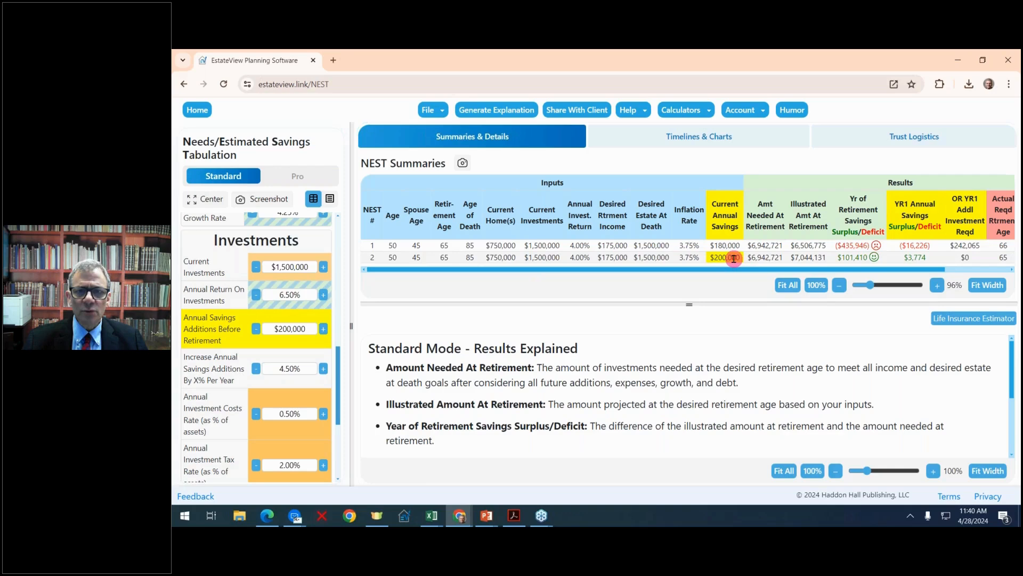
pyautogui.click(853, 257)
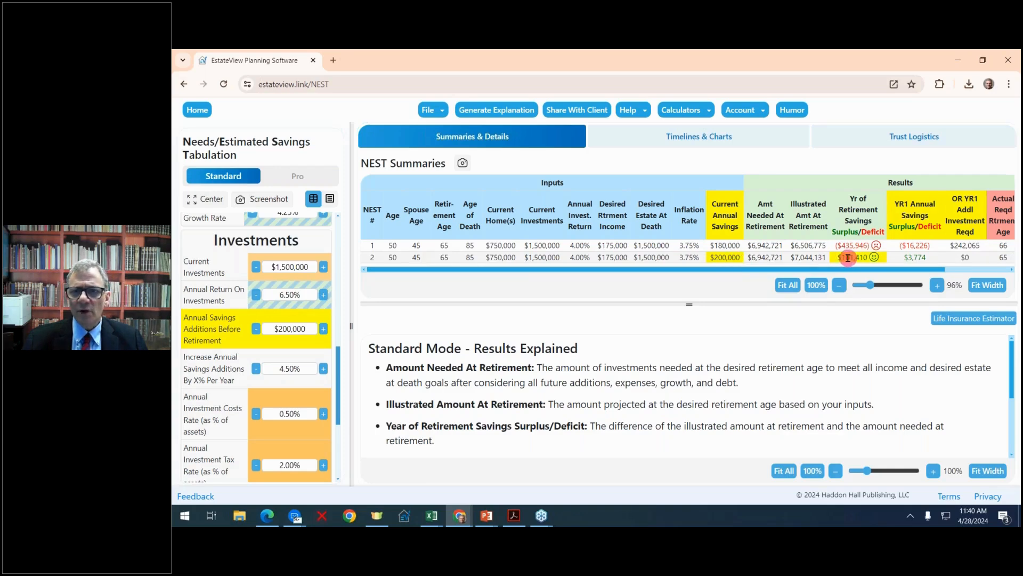
# Highlight the second scenario's year-one annual savings surplus/deficit in the summary table and widen the inputs area slightly.
pyautogui.click(931, 260)
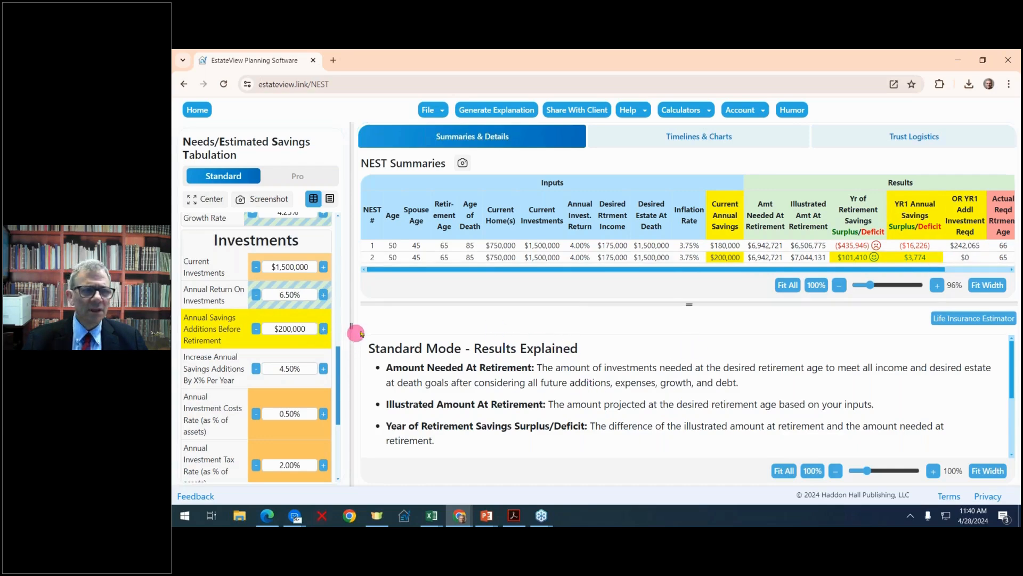
pyautogui.moveTo(353, 299)
pyautogui.mouseDown()
pyautogui.moveTo(421, 297)
pyautogui.moveTo(373, 298)
pyautogui.mouseUp()
pyautogui.scroll(10, 336, 305)
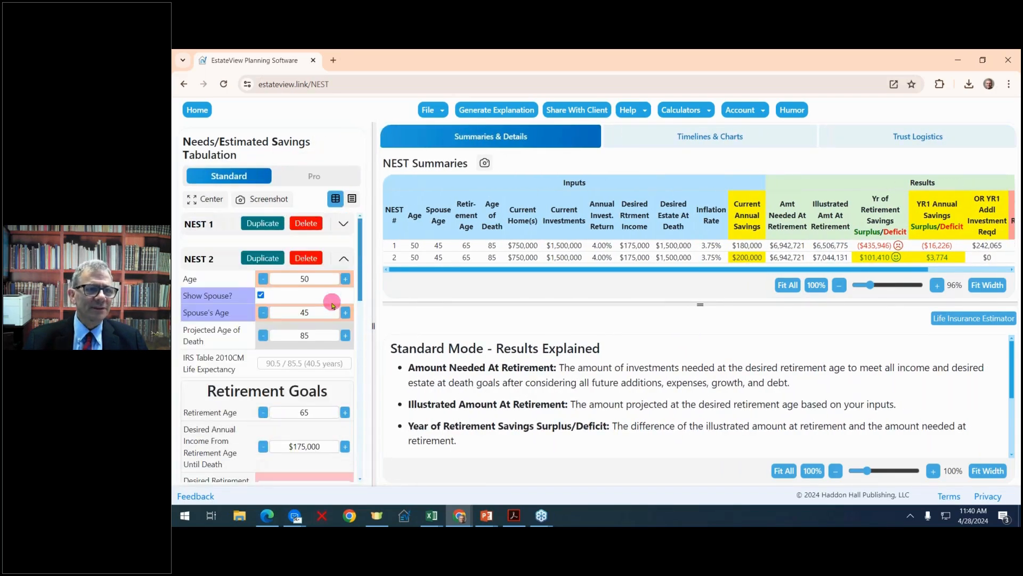
# Duplicate the NEST 2 scenario and set the copy's personal home value to $1,250,000.
pyautogui.click(271, 259)
pyautogui.scroll(-6, 320, 298)
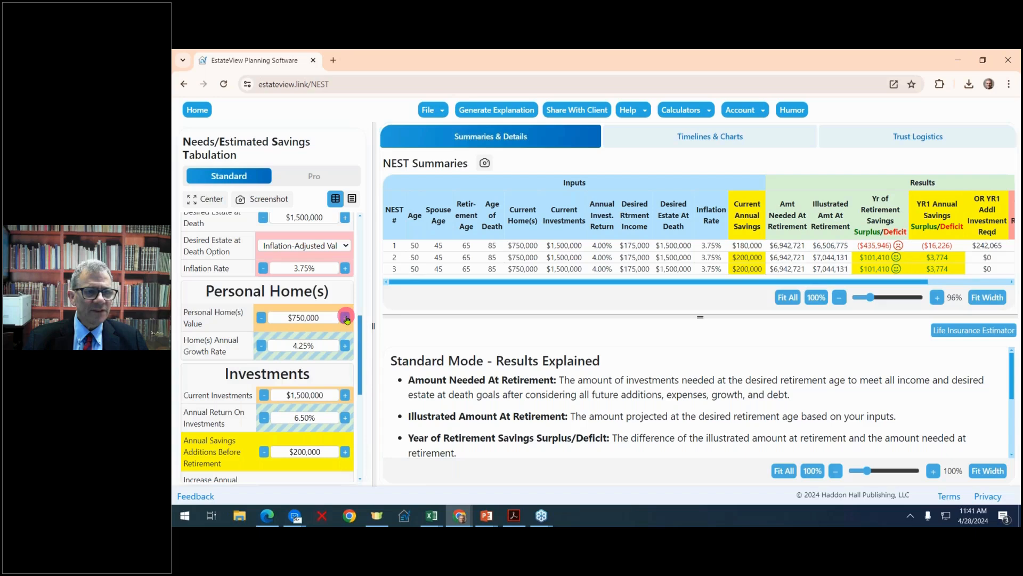
pyautogui.click(347, 318)
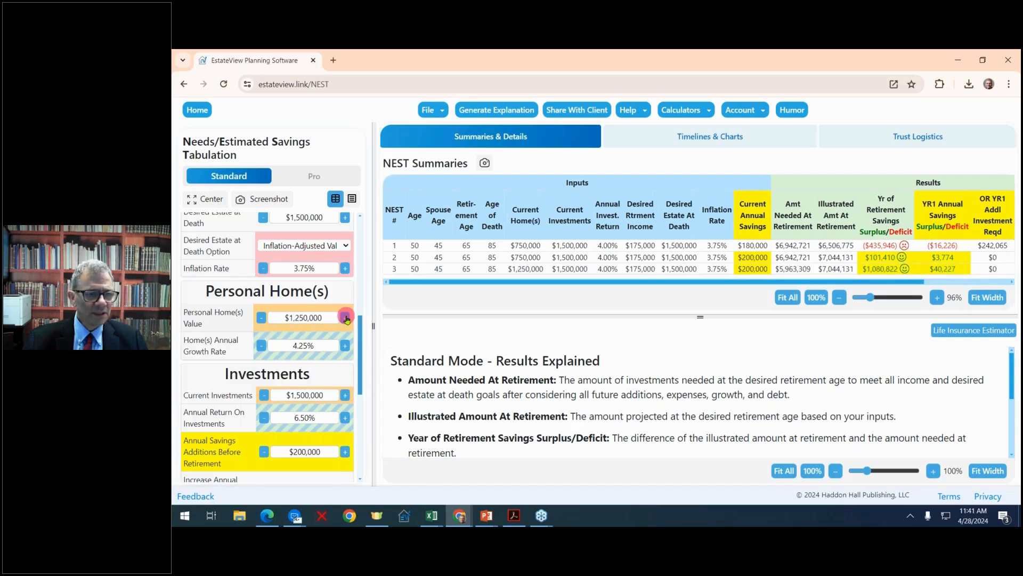
# Raise the NEST 3 scenario's current debt amount to $1,000,000.
pyautogui.scroll(-1, 347, 318)
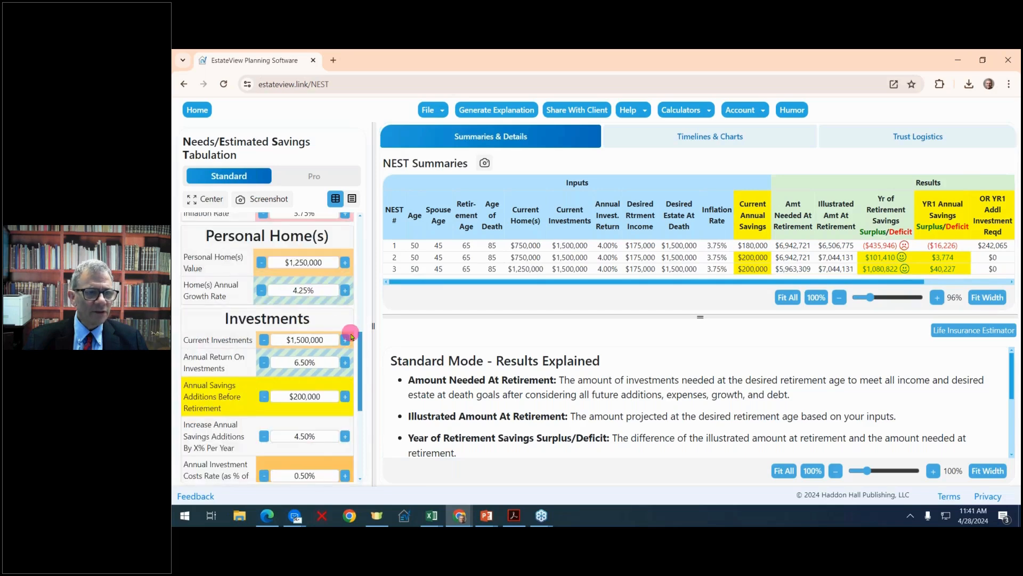
pyautogui.scroll(-4, 351, 337)
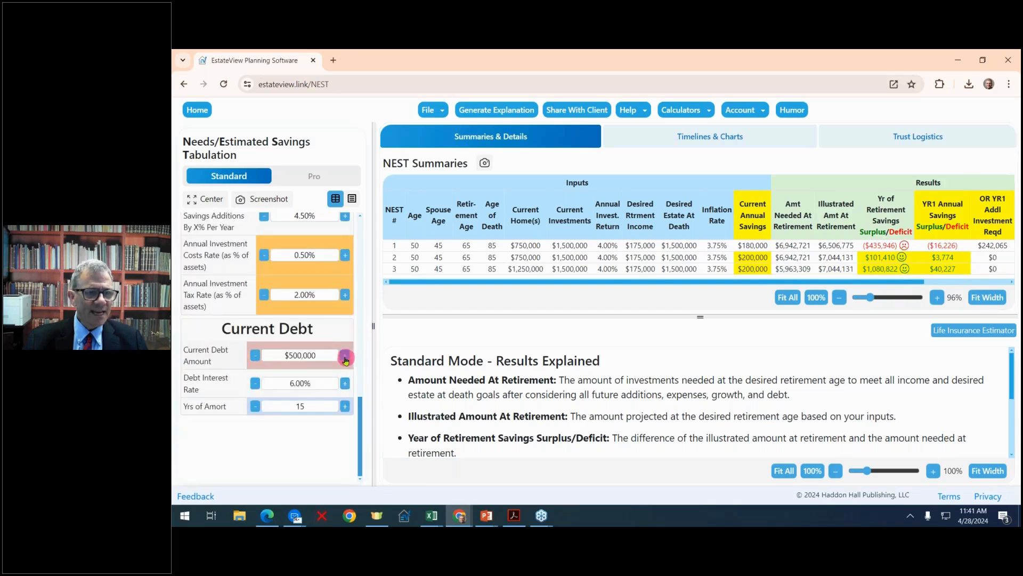
pyautogui.click(343, 356)
pyautogui.click(344, 356)
pyautogui.click(344, 356)
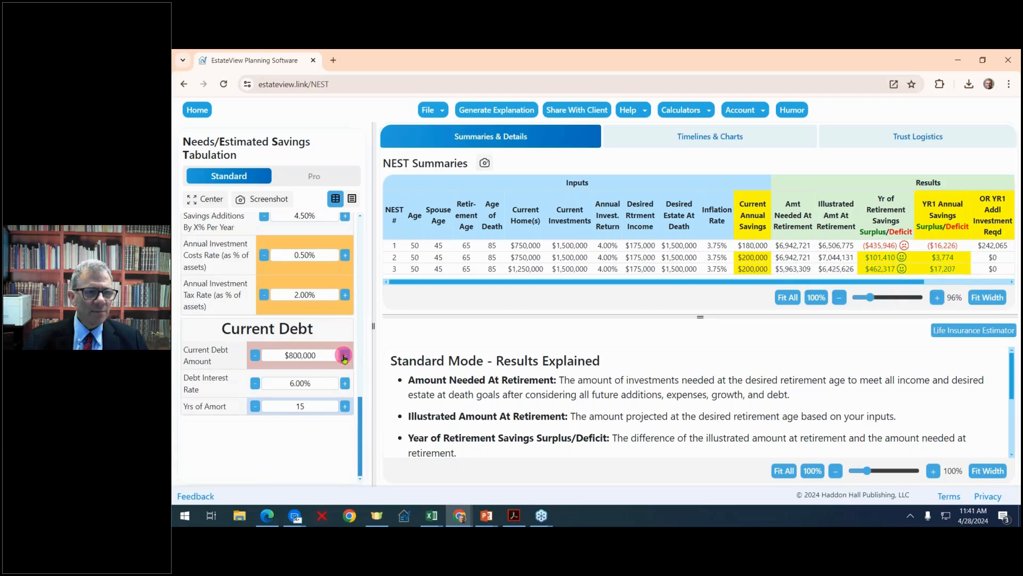
pyautogui.click(344, 357)
pyautogui.click(344, 356)
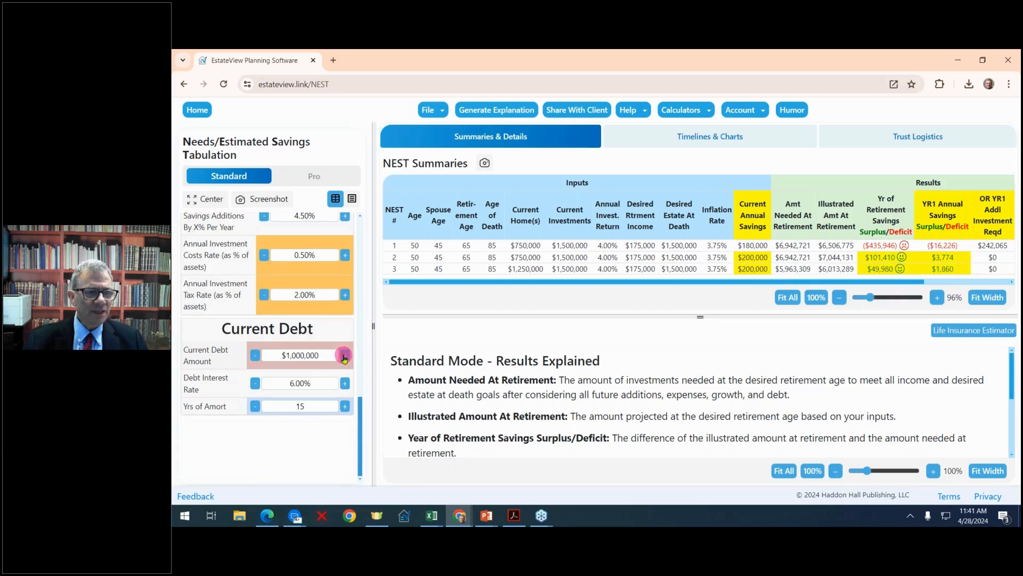
# Enlarge the results area to compare the three scenarios' summary results, and widen the inputs area to review the NEST 3 settings.
pyautogui.moveTo(373, 328); pyautogui.dragTo(251, 307)
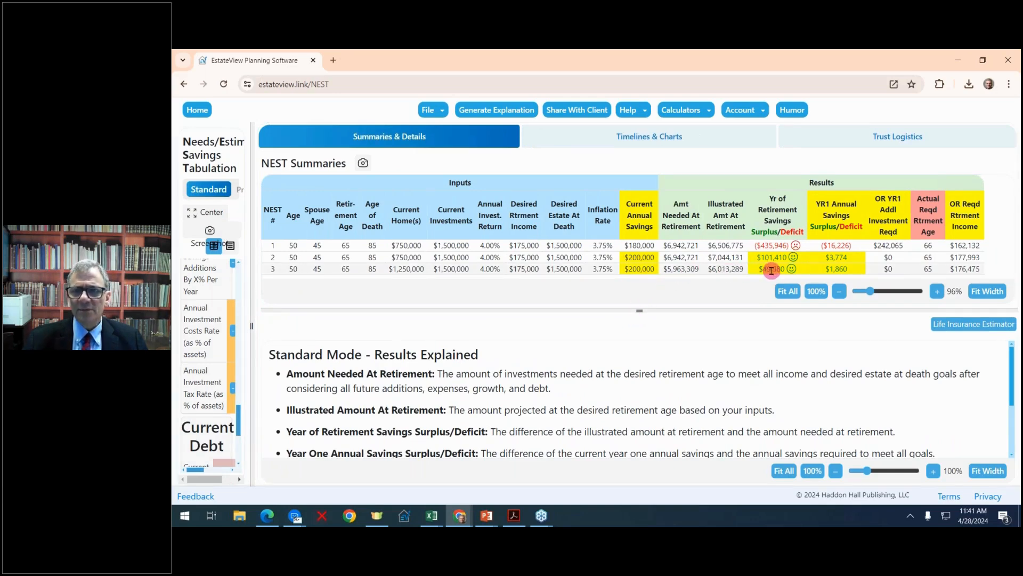
pyautogui.moveTo(253, 321); pyautogui.dragTo(418, 314)
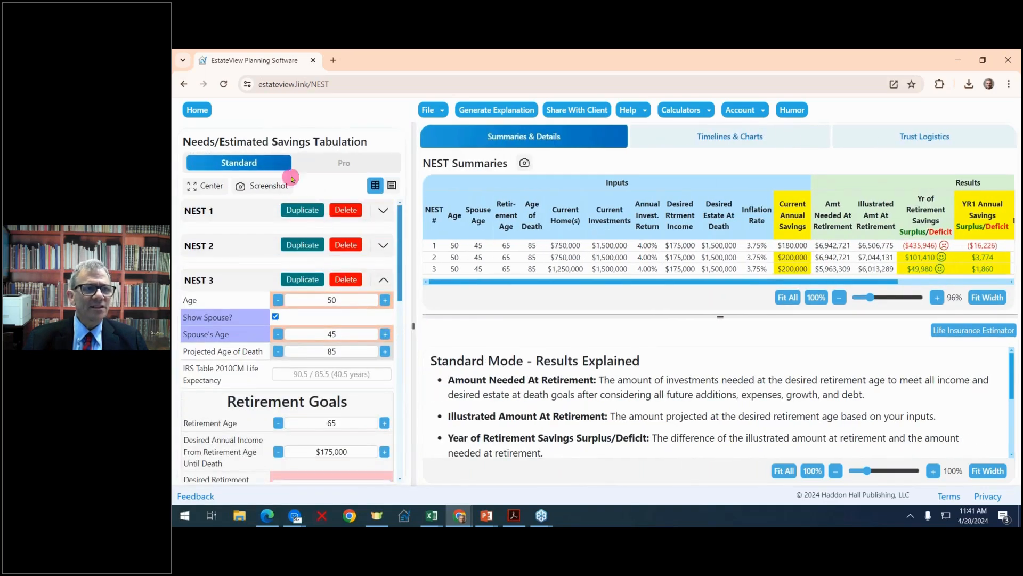
pyautogui.scroll(-10, 346, 333)
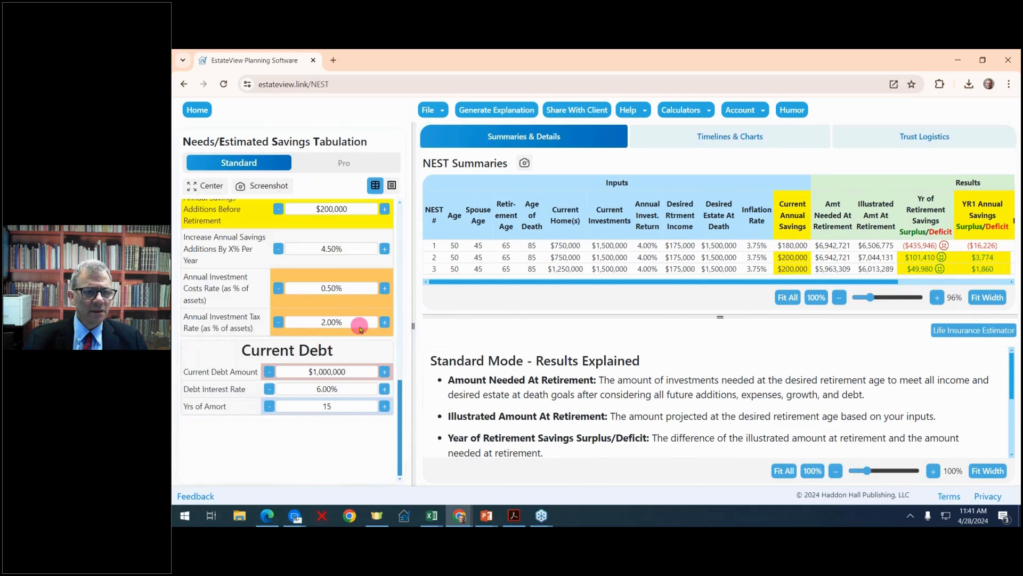
pyautogui.scroll(10, 359, 325)
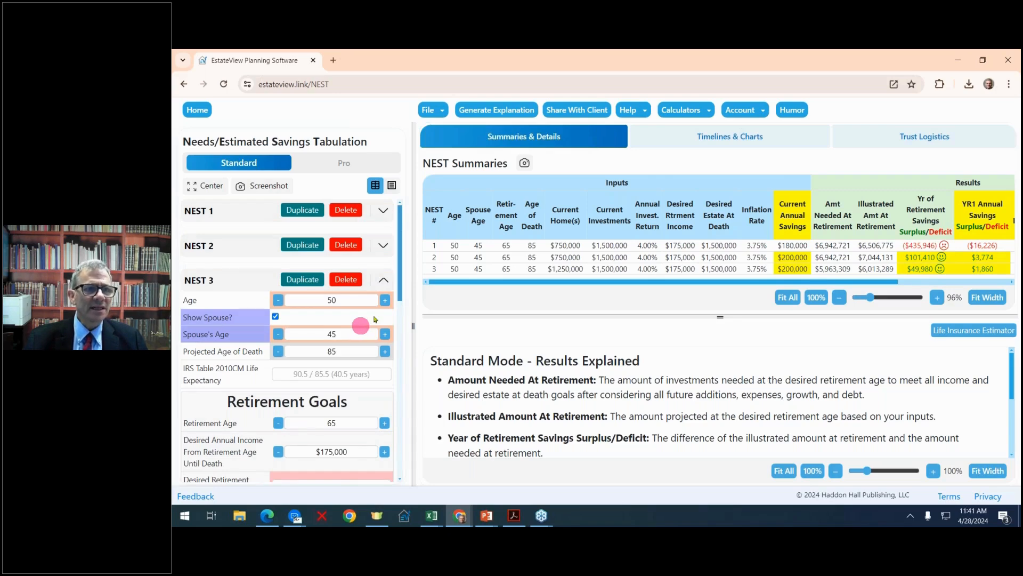
pyautogui.moveTo(412, 307); pyautogui.dragTo(368, 297)
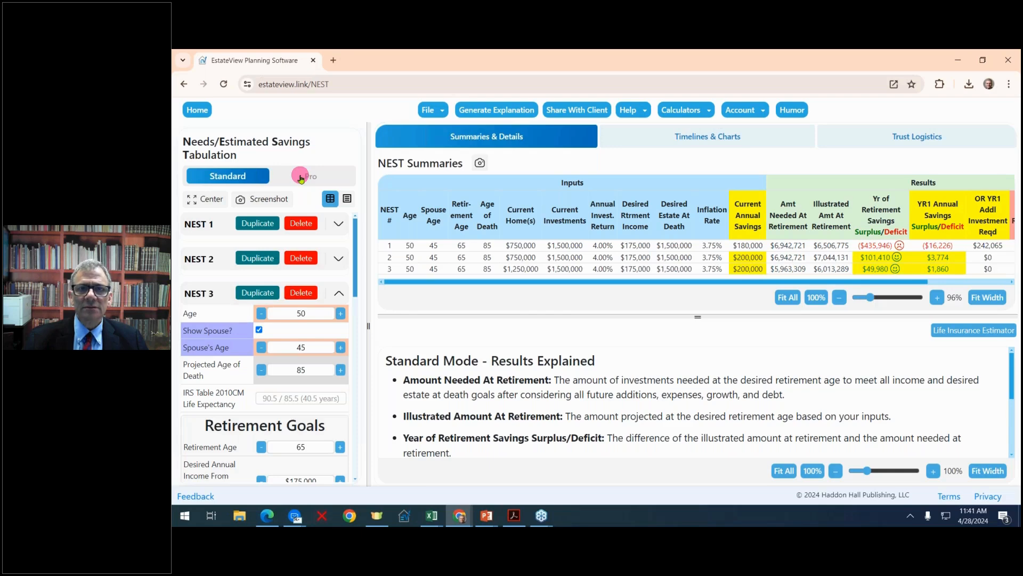
# View the Net Worth, Timeline and Probability of Survival by Age charts for the scenarios.
pyautogui.click(718, 141)
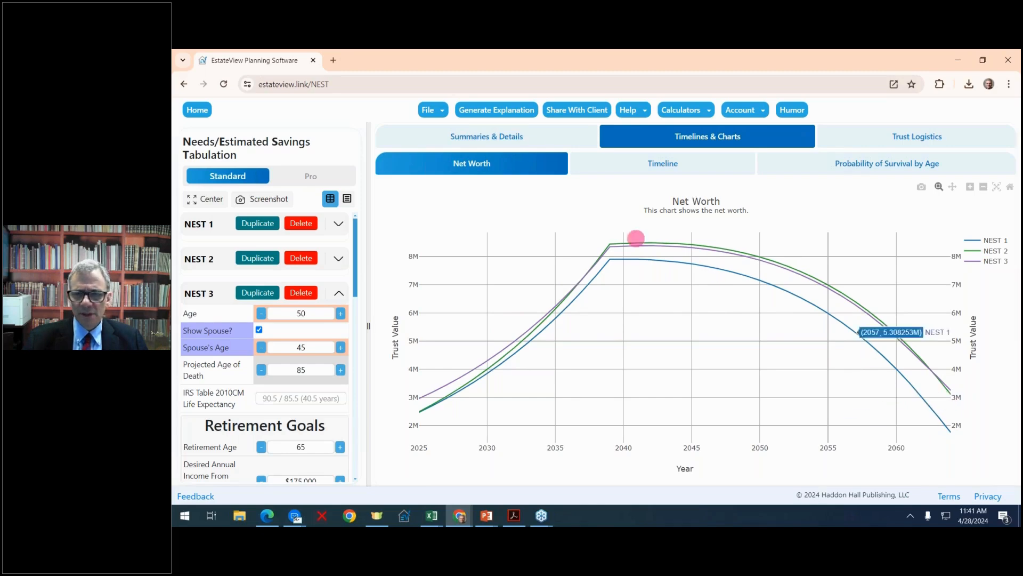
pyautogui.click(620, 169)
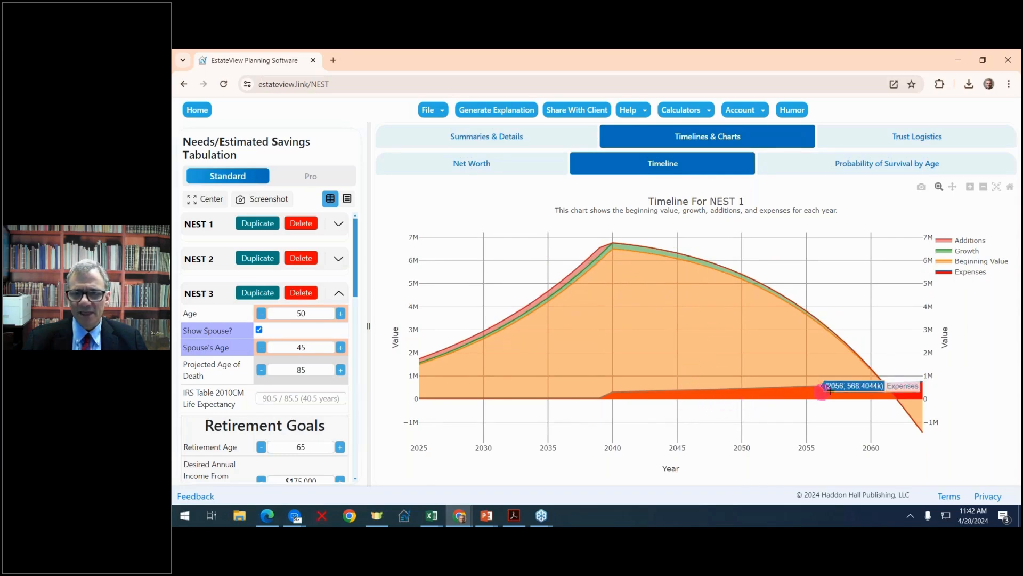
pyautogui.click(846, 165)
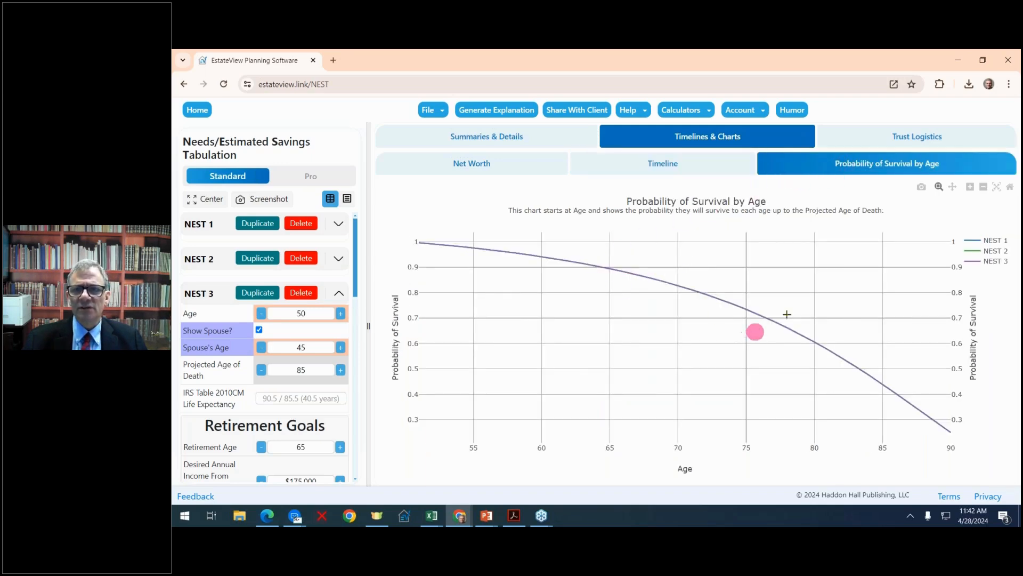
# Review the trust logistics diagrams of NEST 1, NEST 2 and NEST 3 one after another.
pyautogui.click(902, 142)
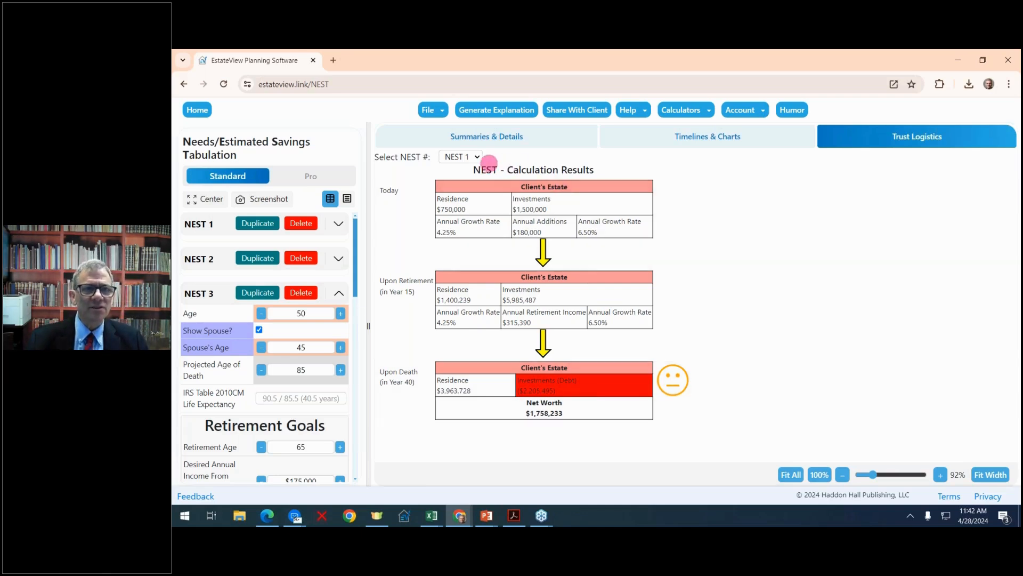
pyautogui.click(476, 156)
pyautogui.click(471, 181)
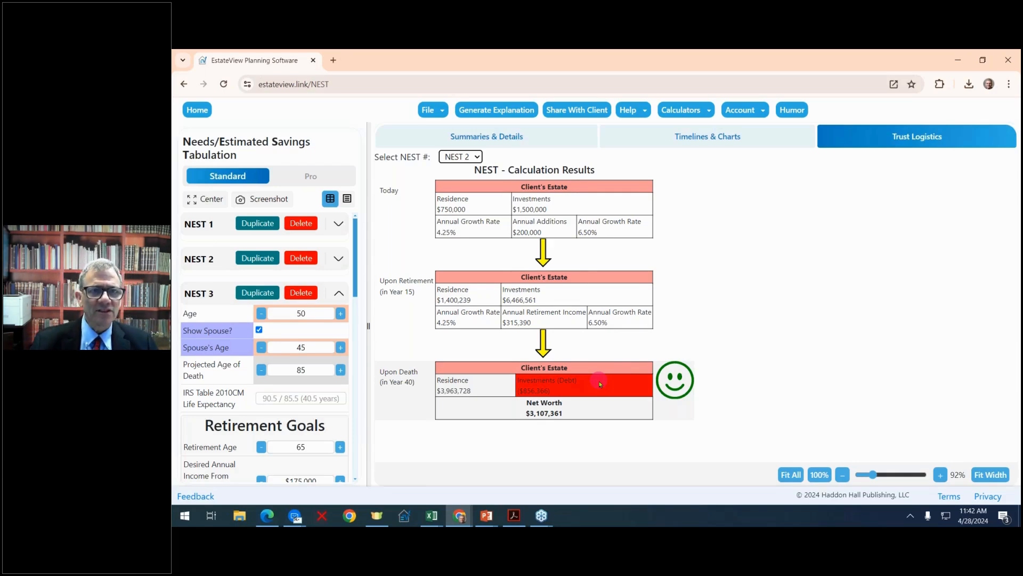
pyautogui.click(477, 157)
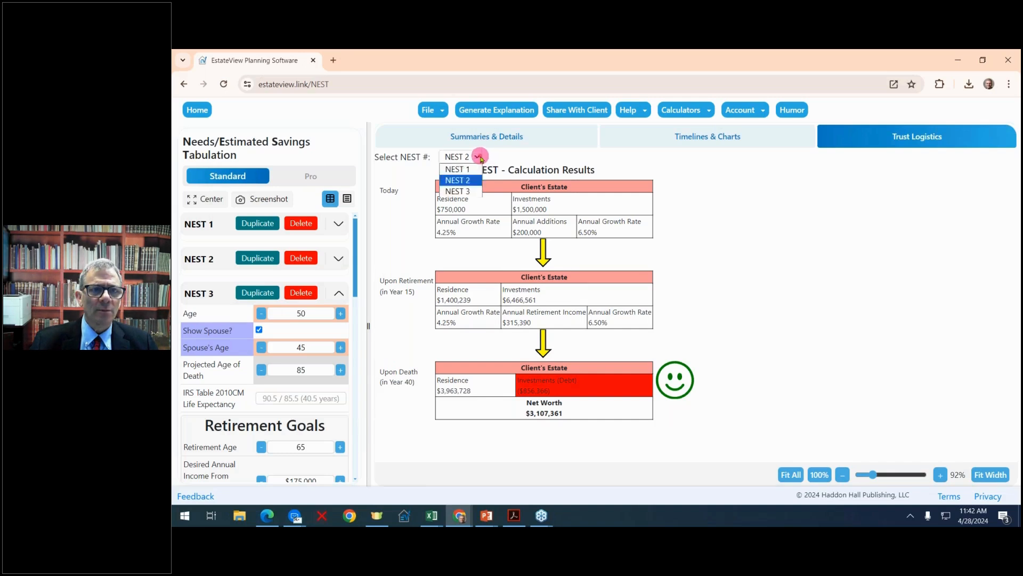
pyautogui.click(471, 187)
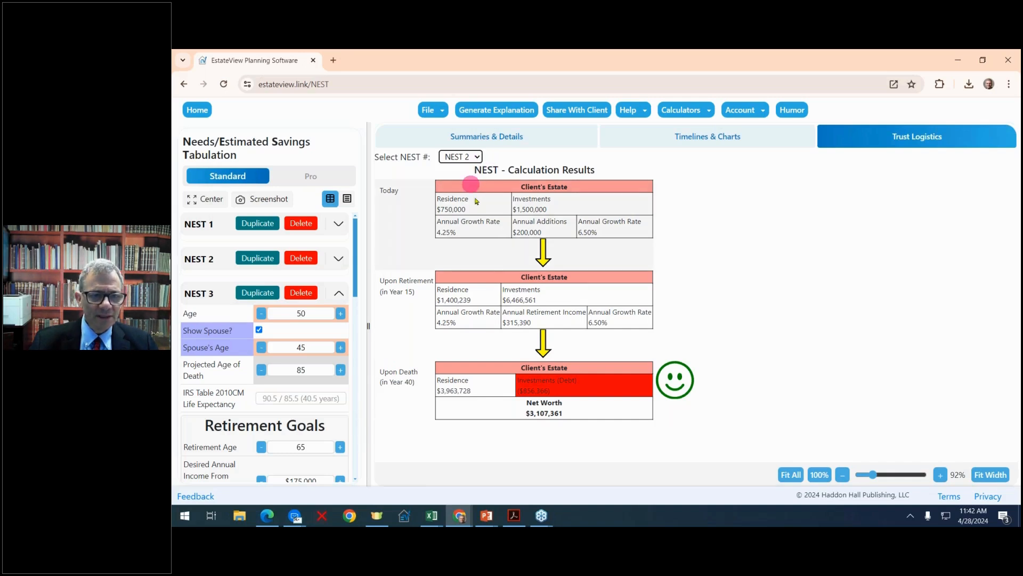
pyautogui.click(478, 156)
pyautogui.click(465, 190)
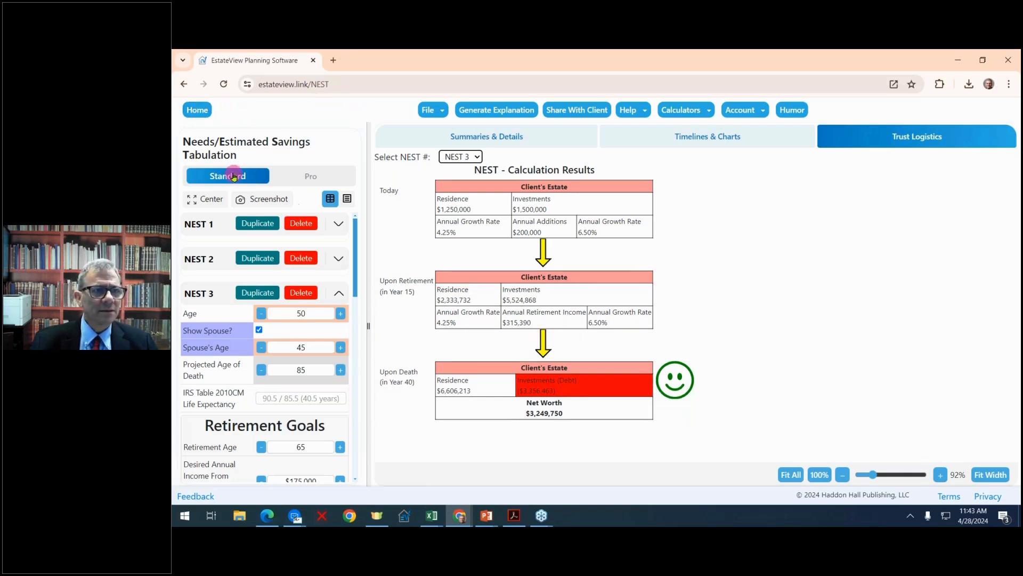
# Return to the scenario summaries, duplicate NEST 3 and set the copy's annual return on investments to 5.00%.
pyautogui.click(478, 138)
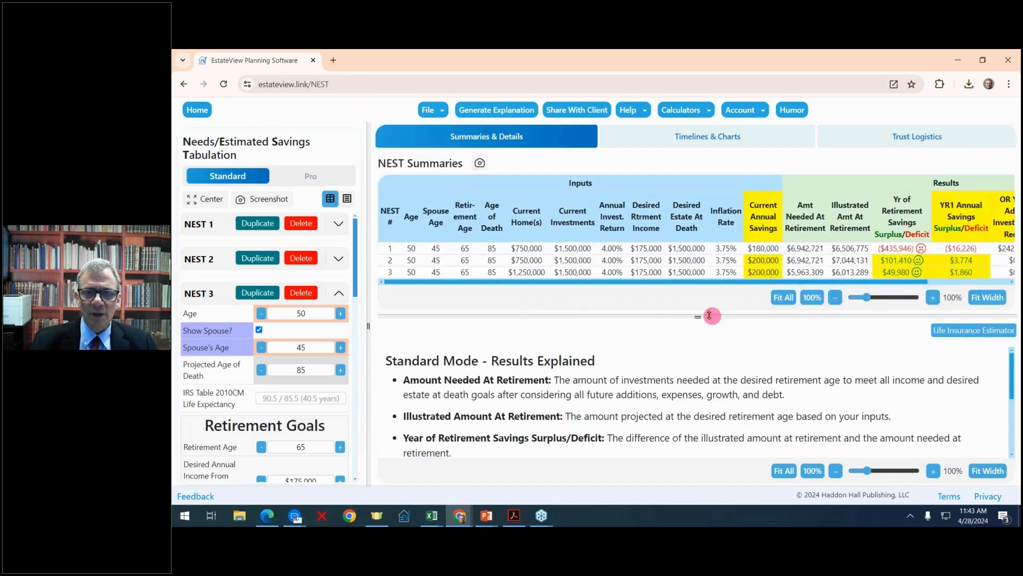
pyautogui.moveTo(700, 317)
pyautogui.mouseDown()
pyautogui.moveTo(694, 336)
pyautogui.moveTo(691, 315)
pyautogui.mouseUp()
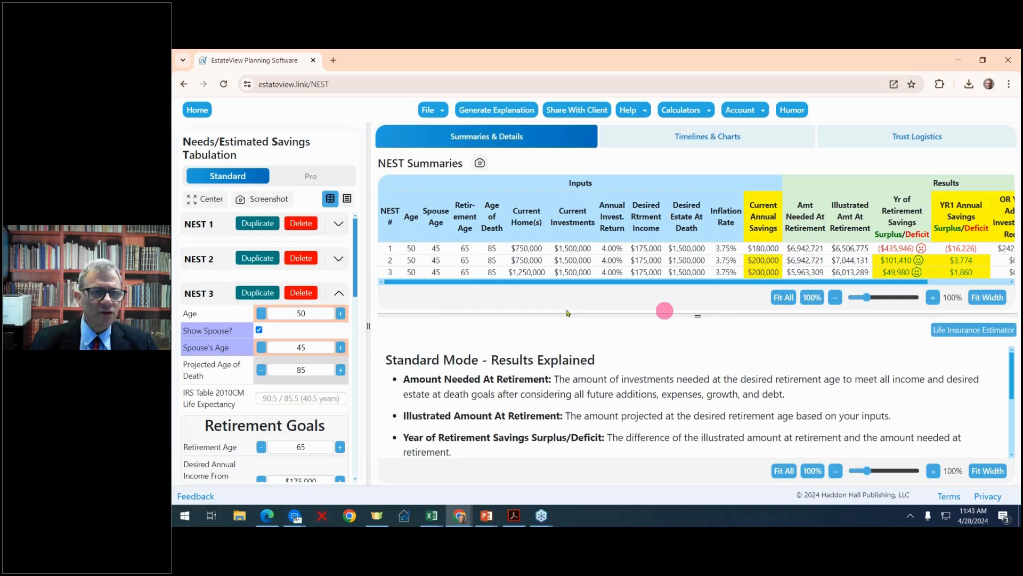
pyautogui.click(257, 292)
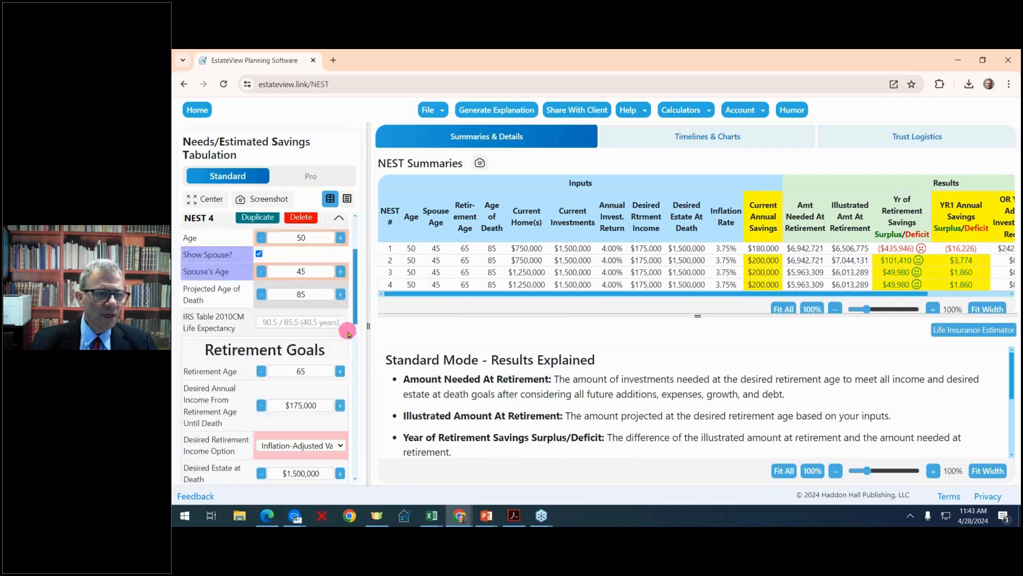
pyautogui.scroll(-10, 348, 333)
pyautogui.scroll(-3, 348, 333)
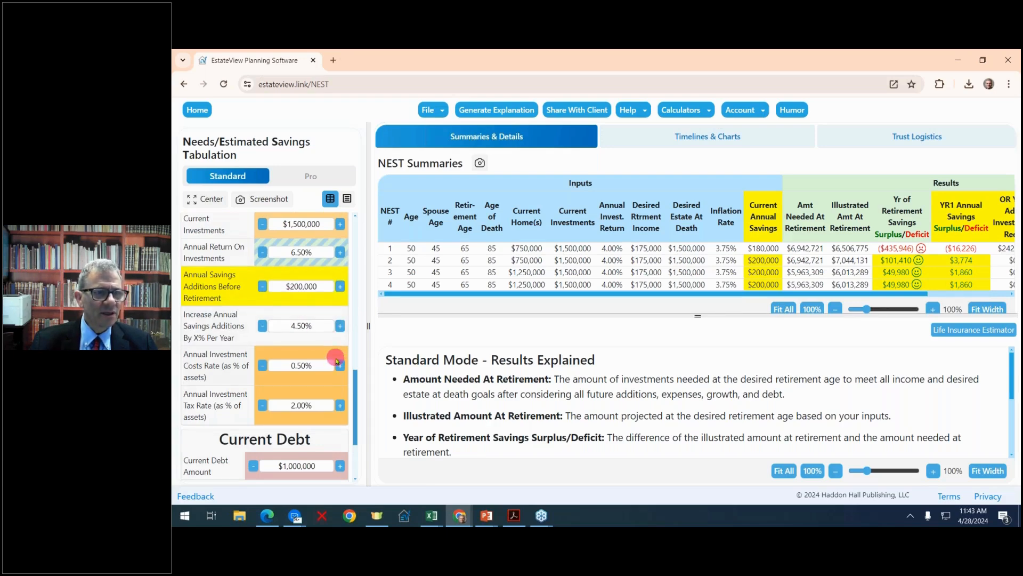
pyautogui.scroll(1, 336, 361)
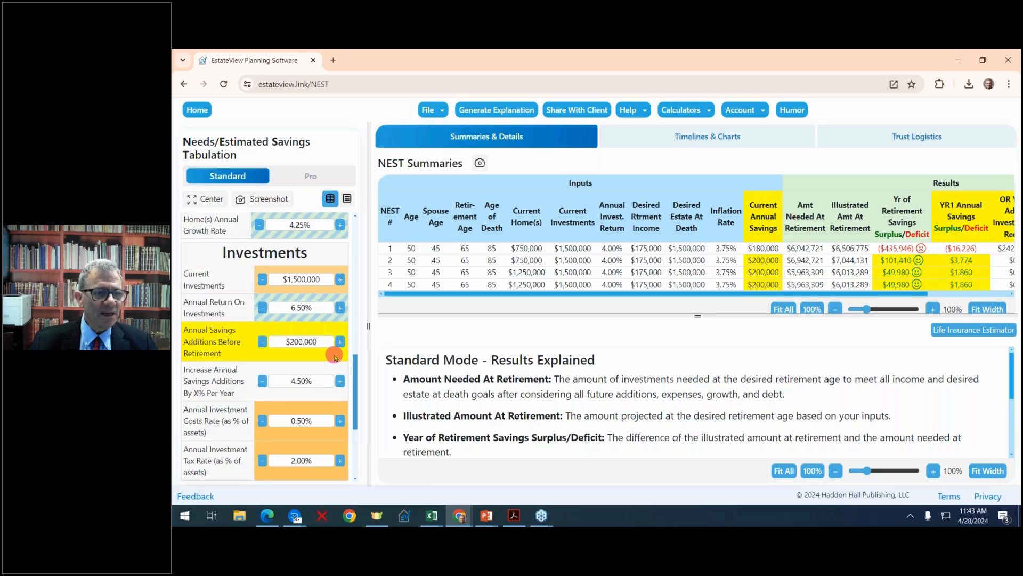
pyautogui.click(262, 308)
pyautogui.click(263, 308)
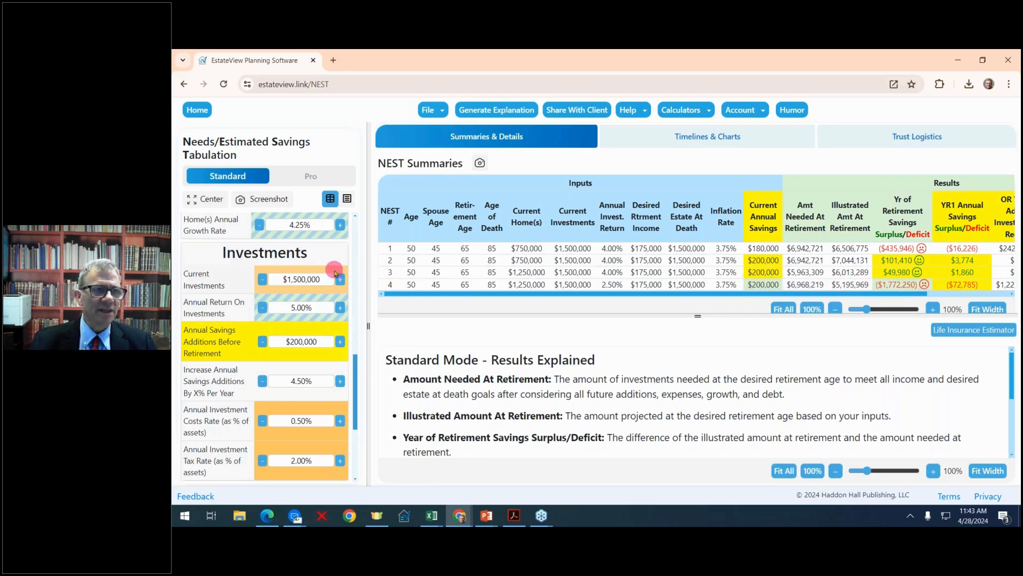
# Switch the calculator to Pro mode, acknowledge the notice about additional options and widen the inputs area.
pyautogui.scroll(10, 261, 230)
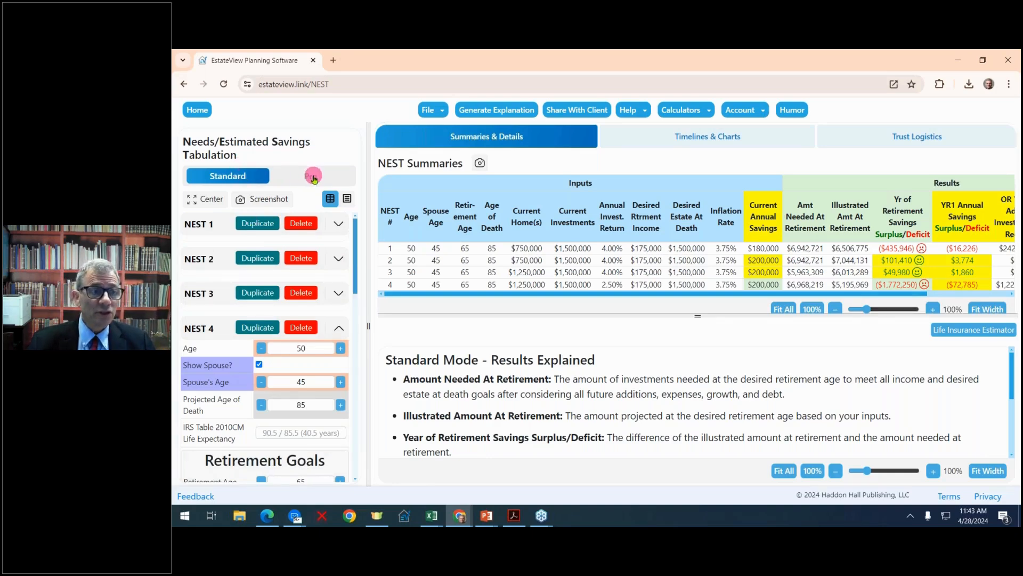
pyautogui.click(313, 177)
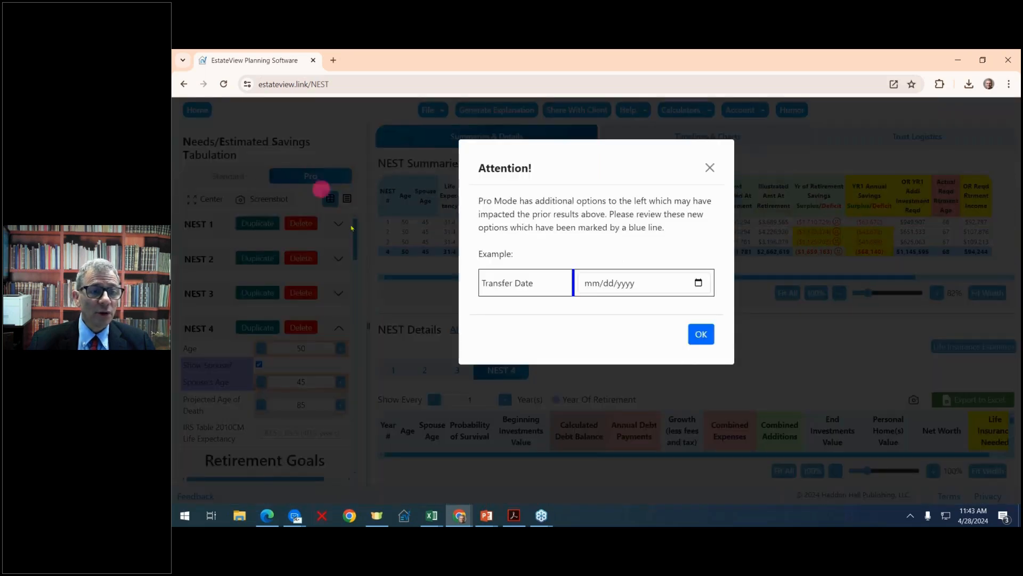
pyautogui.click(702, 335)
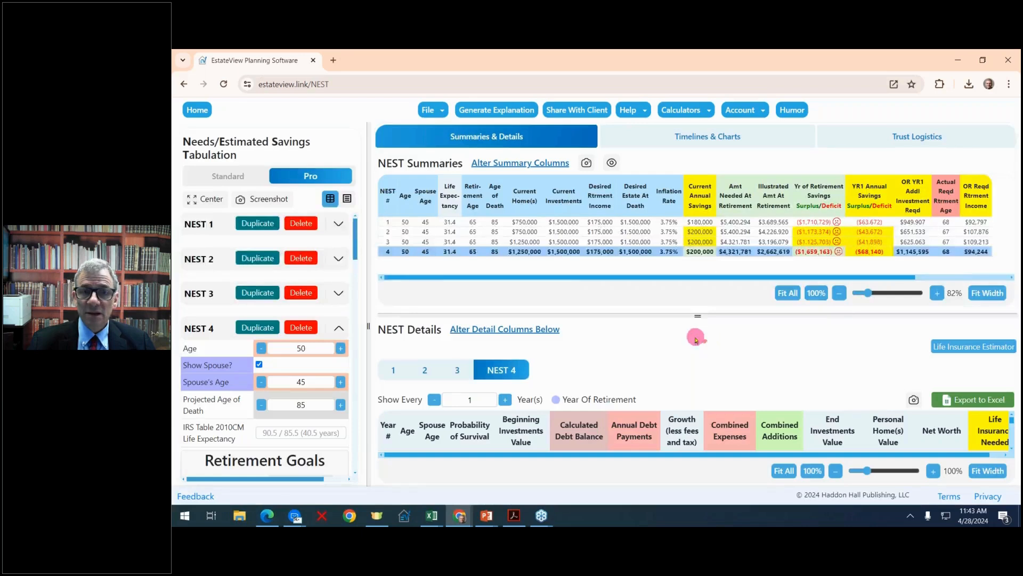
pyautogui.moveTo(370, 312); pyautogui.dragTo(399, 293)
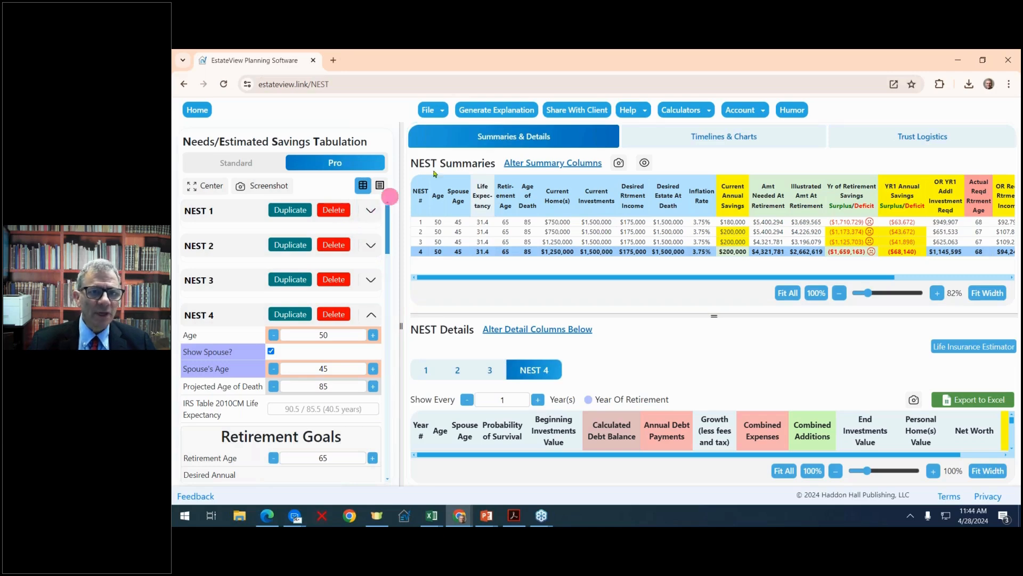
# Save the current projection under the file name First items standard.
pyautogui.click(436, 111)
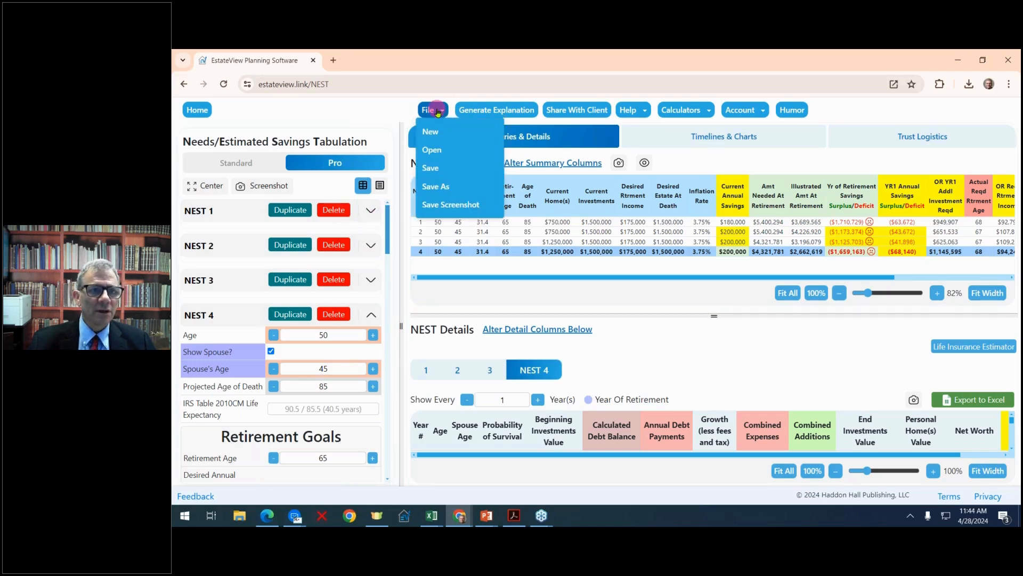
pyautogui.click(438, 187)
pyautogui.click(437, 288)
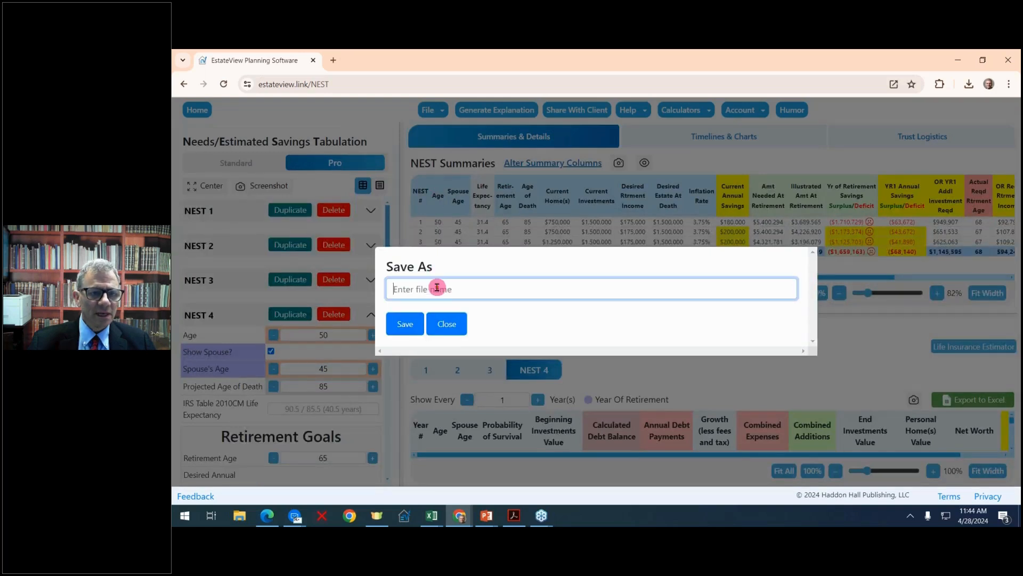
pyautogui.write('Fir')
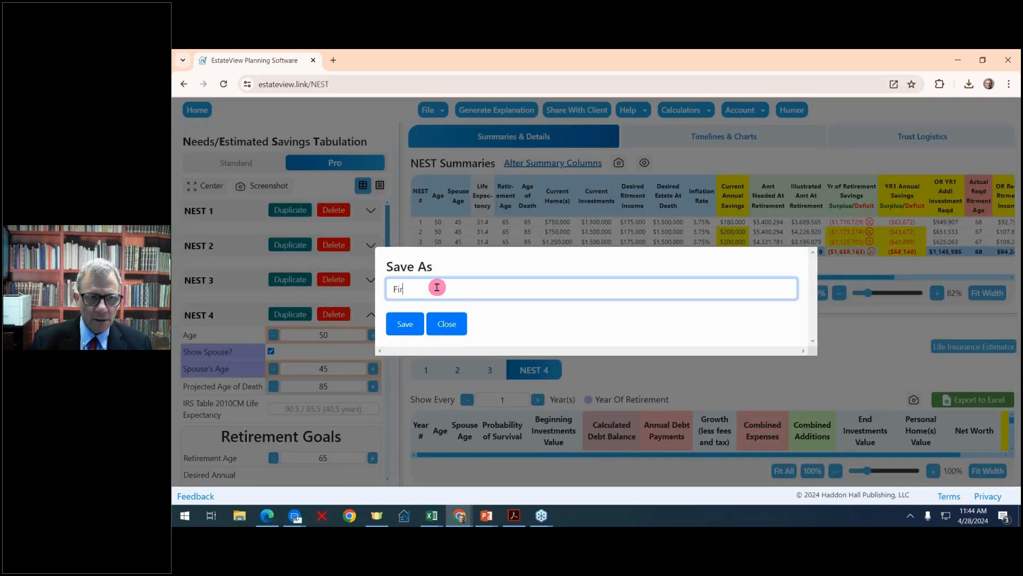
pyautogui.write('st items standard')
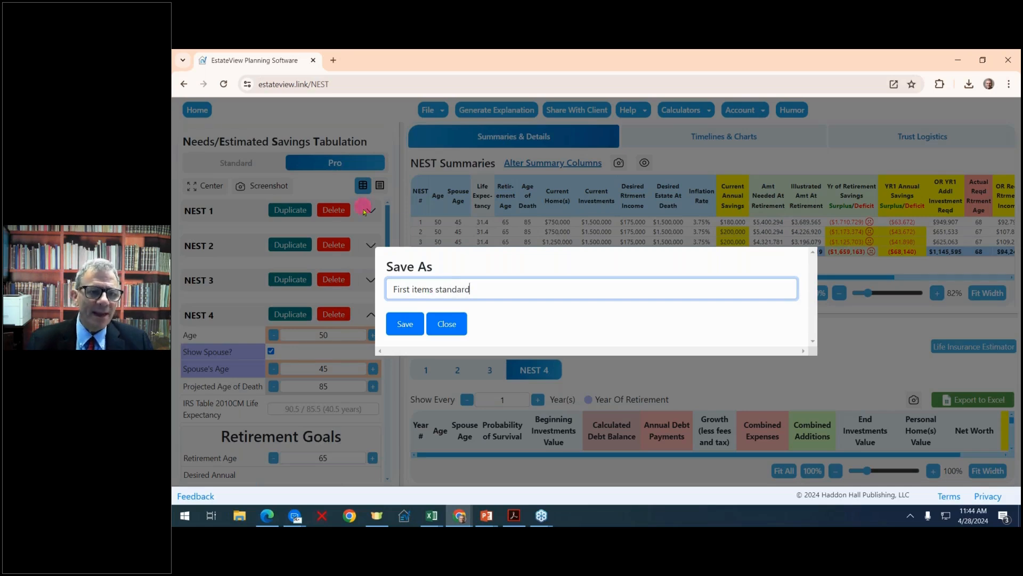
pyautogui.click(405, 325)
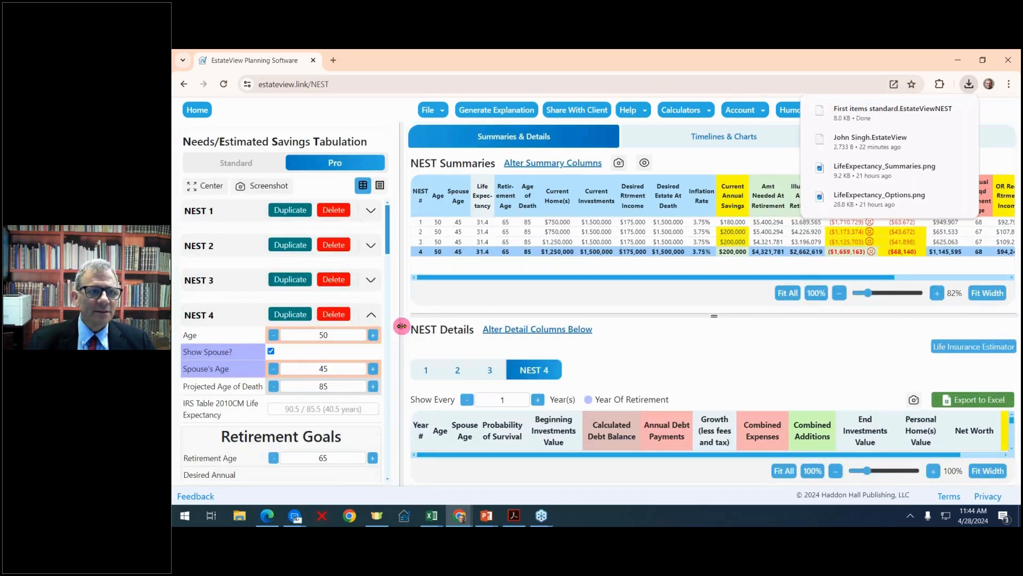
# Delete the first three NEST scenarios and start a new projection file.
pyautogui.doubleClick(337, 211)
pyautogui.click(337, 211)
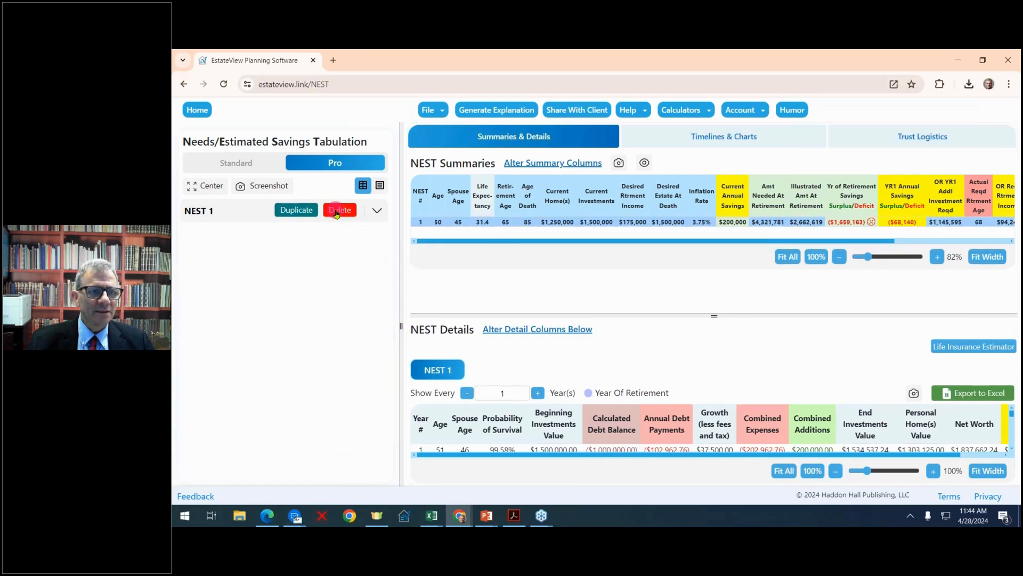
pyautogui.click(444, 109)
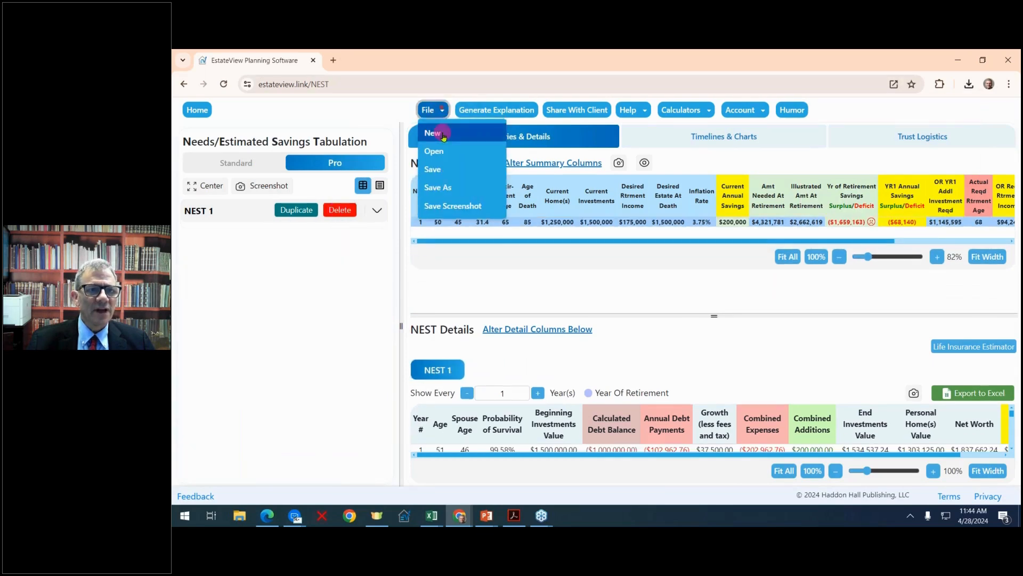
pyautogui.click(443, 136)
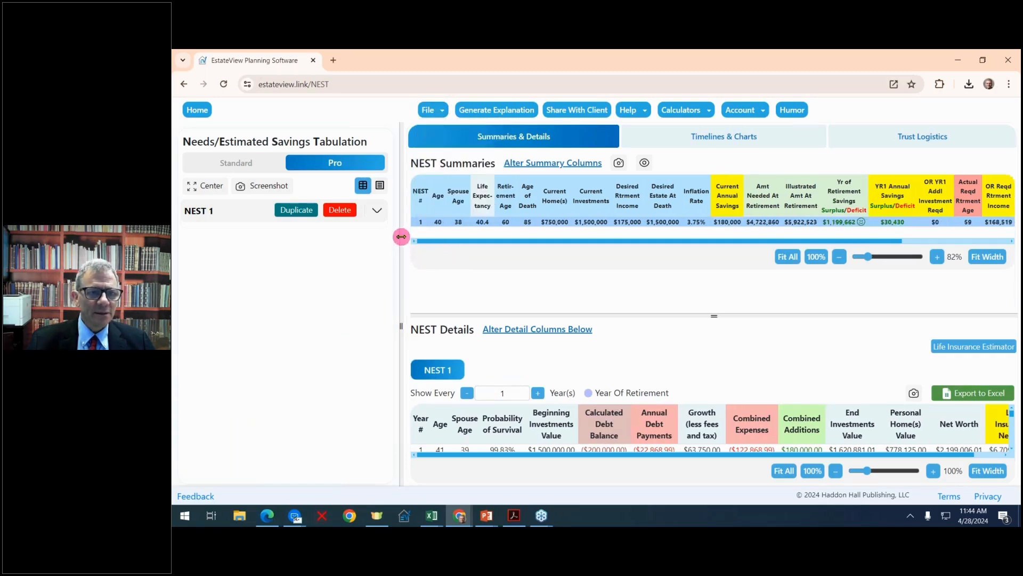
# Expand the inputs of NEST 1, adjust the width of the inputs area and center the input form.
pyautogui.moveTo(401, 236); pyautogui.dragTo(366, 229)
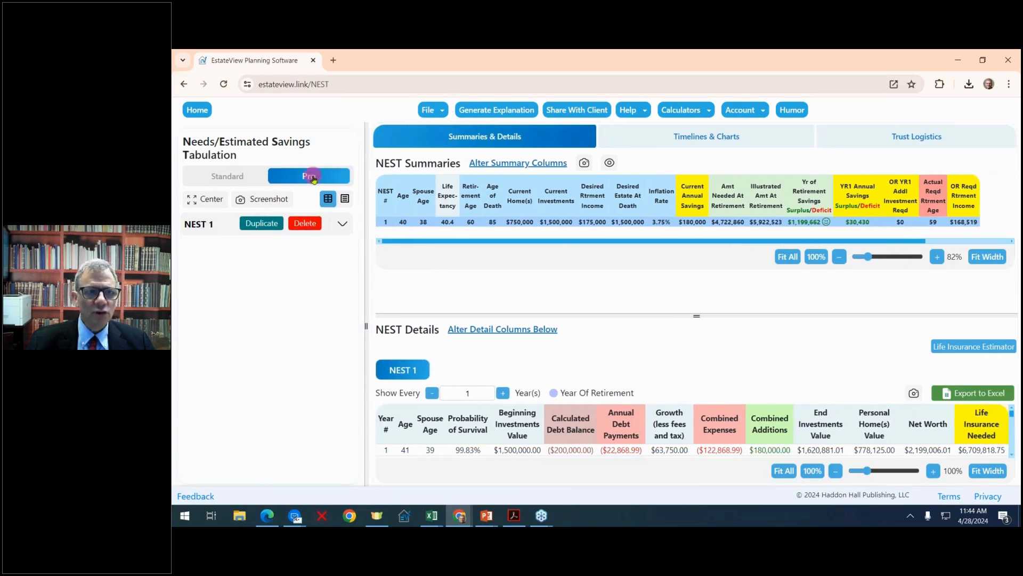
pyautogui.click(345, 225)
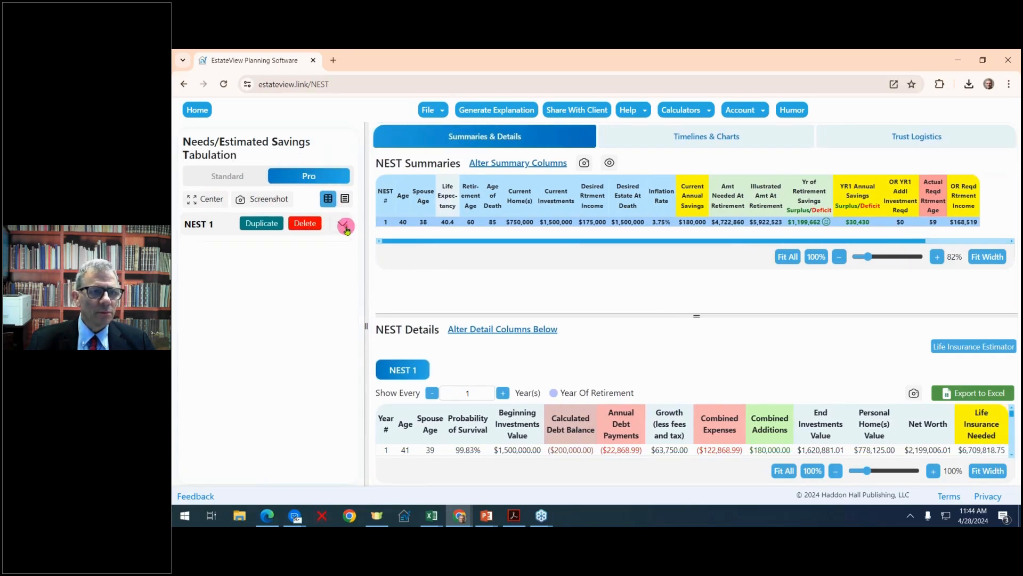
pyautogui.click(345, 225)
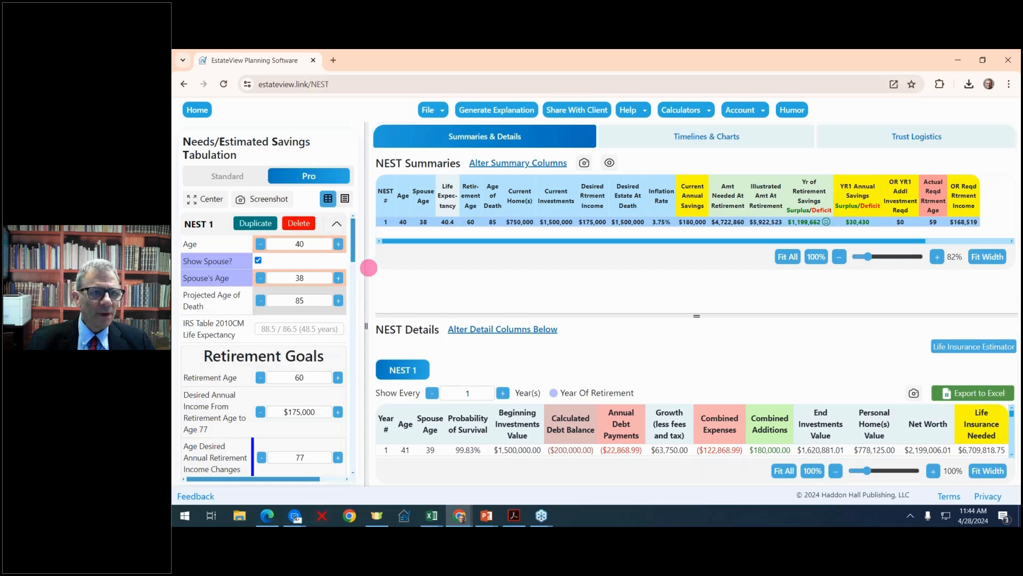
pyautogui.moveTo(368, 267); pyautogui.dragTo(438, 254)
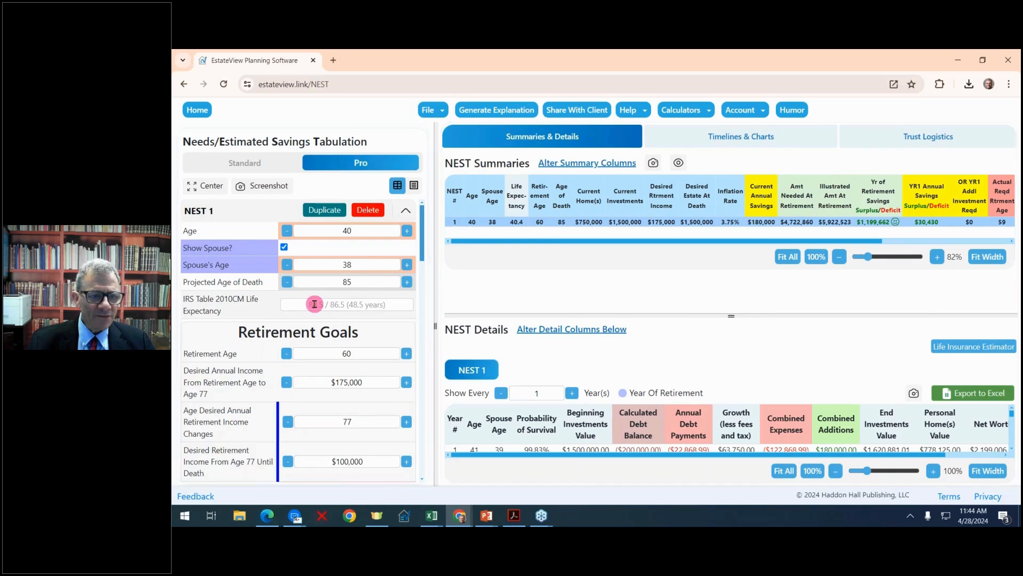
pyautogui.scroll(-1, 314, 304)
pyautogui.scroll(1, 315, 304)
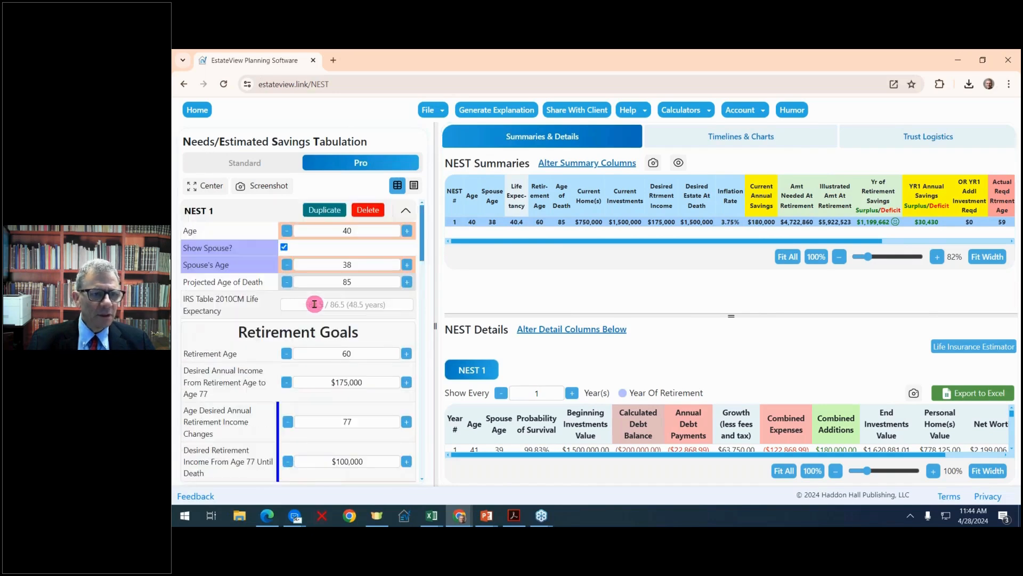
pyautogui.click(191, 186)
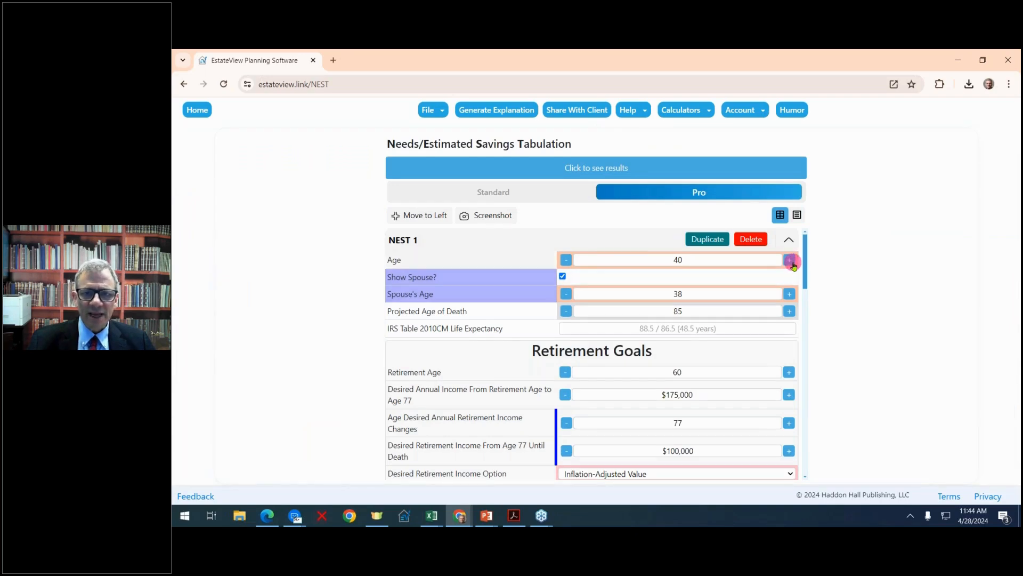
# Set the age to 45, the spouse's age to 42 and the projected age of death to 90.
pyautogui.click(792, 261)
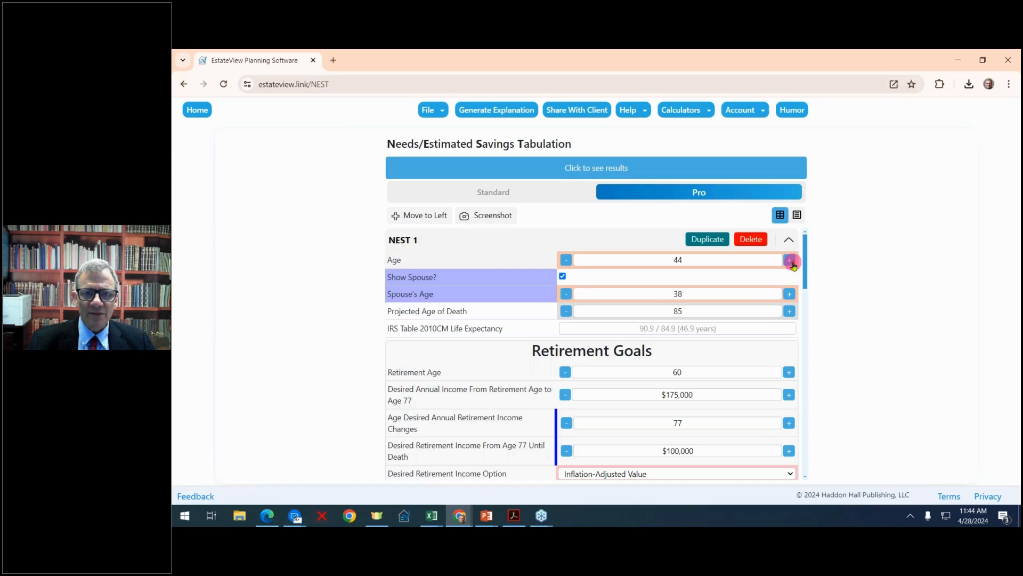
pyautogui.click(792, 261)
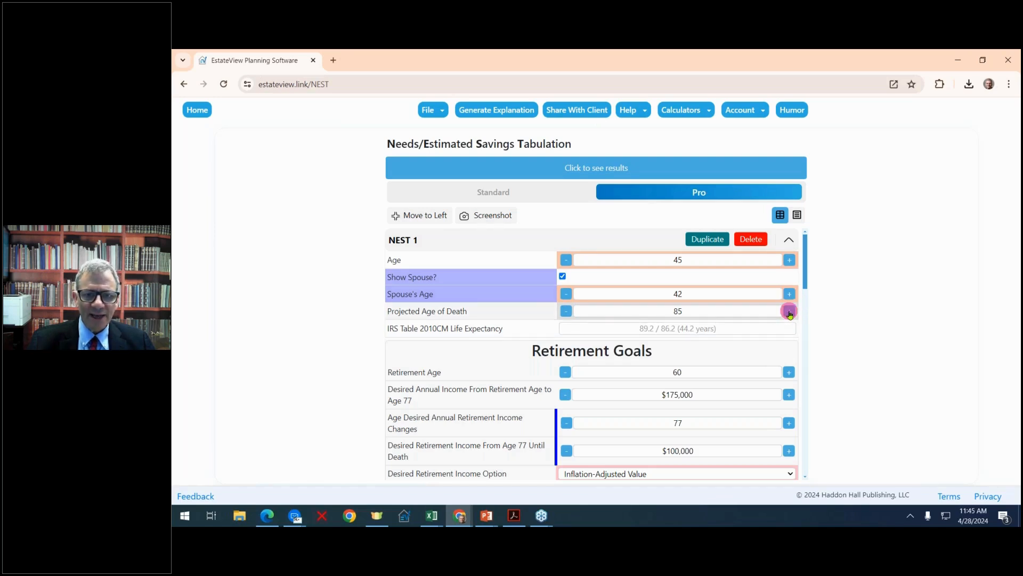
pyautogui.scroll(-1, 789, 311)
pyautogui.scroll(1, 789, 311)
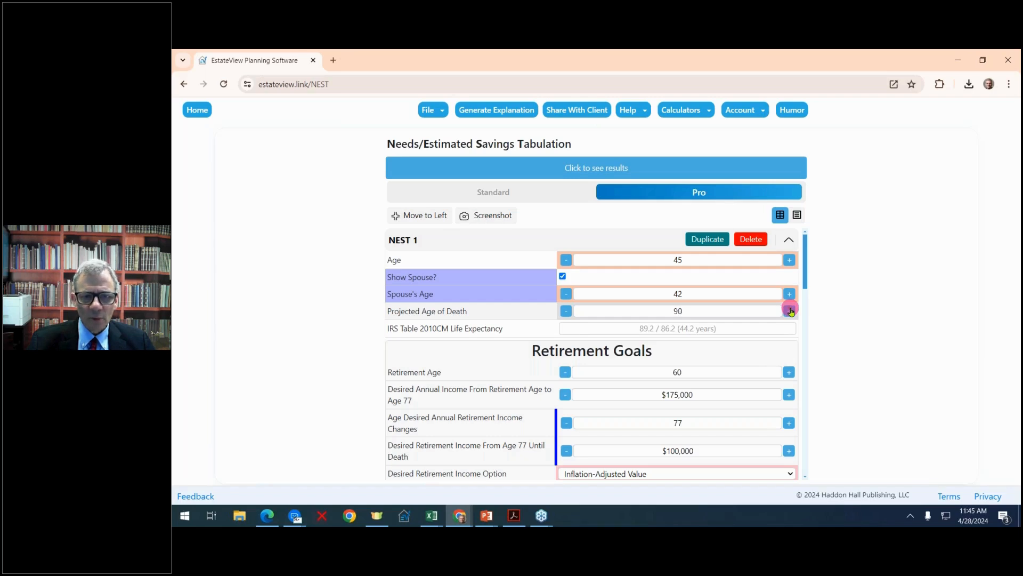
# Set the retirement age to 63, the desired annual income until age 77 to $250,000 and from age 77 until death to $150,000.
pyautogui.scroll(-2, 791, 312)
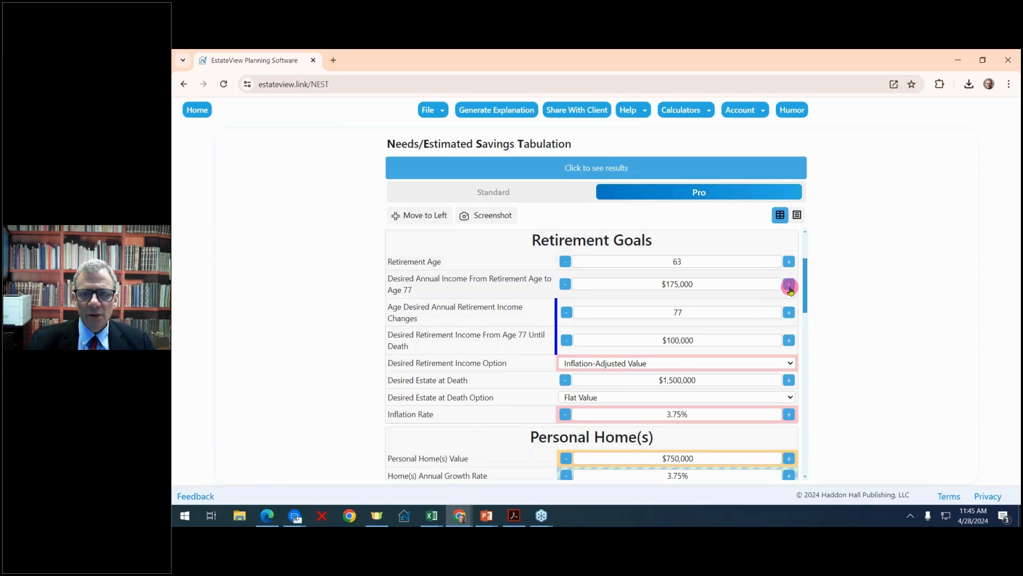
pyautogui.click(790, 285)
pyautogui.click(789, 286)
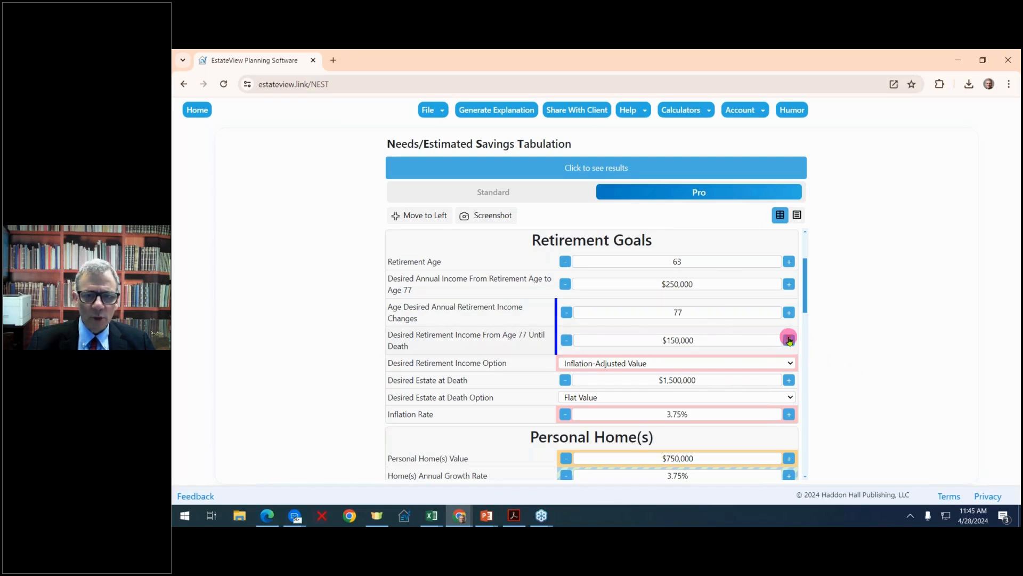
# Change the Desired Estate at Death Option to Inflation-Adjusted Value.
pyautogui.scroll(-1, 790, 340)
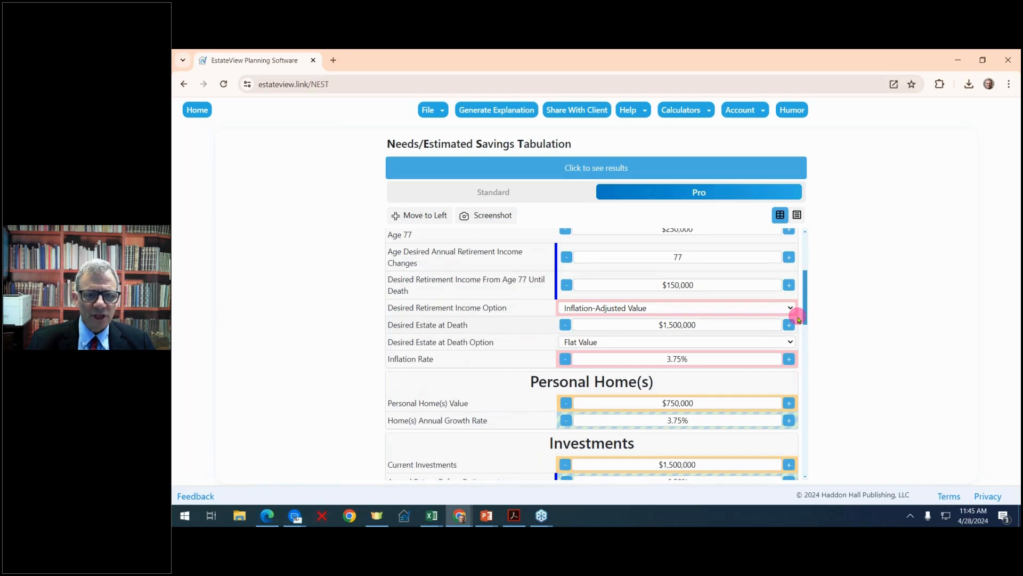
pyautogui.click(790, 341)
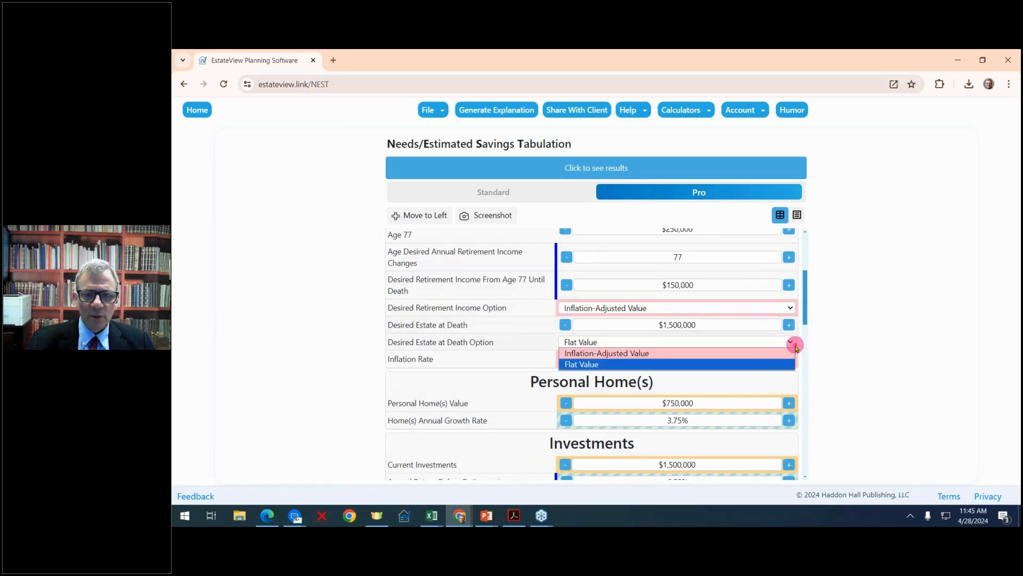
pyautogui.click(790, 342)
pyautogui.click(791, 342)
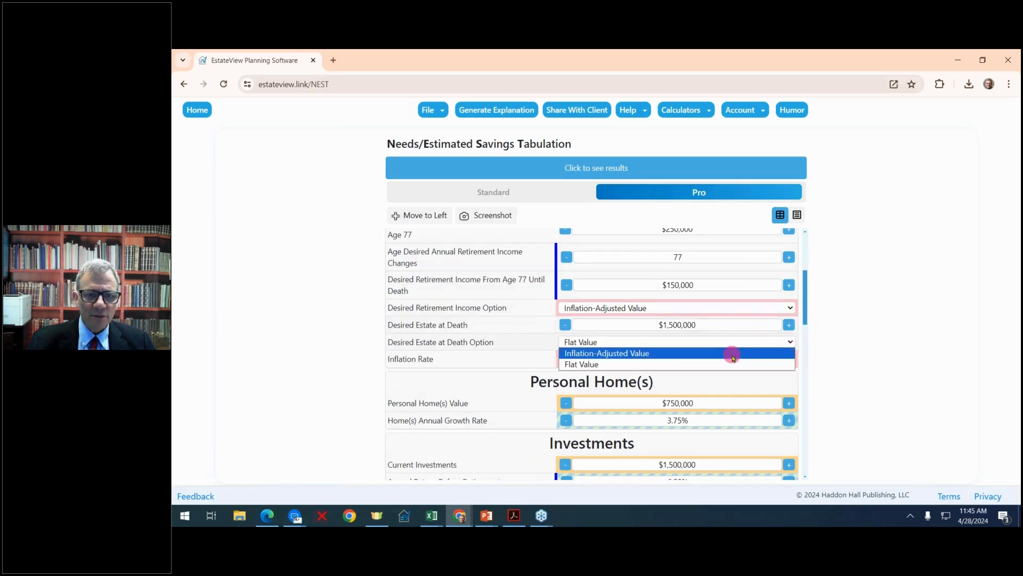
pyautogui.click(732, 354)
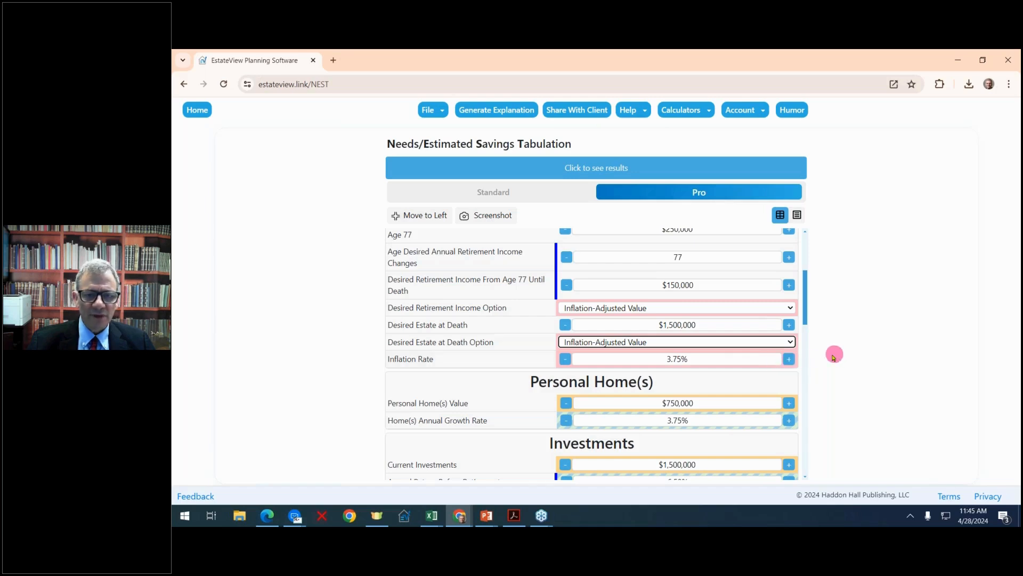
pyautogui.click(869, 331)
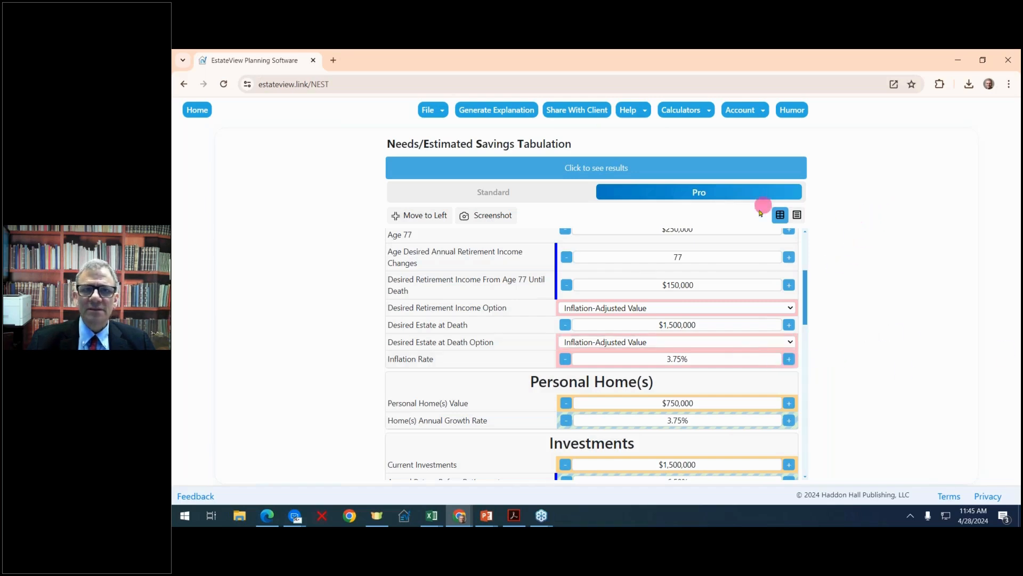
# Set the personal home's annual growth rate to 4.25%.
pyautogui.scroll(-3, 657, 389)
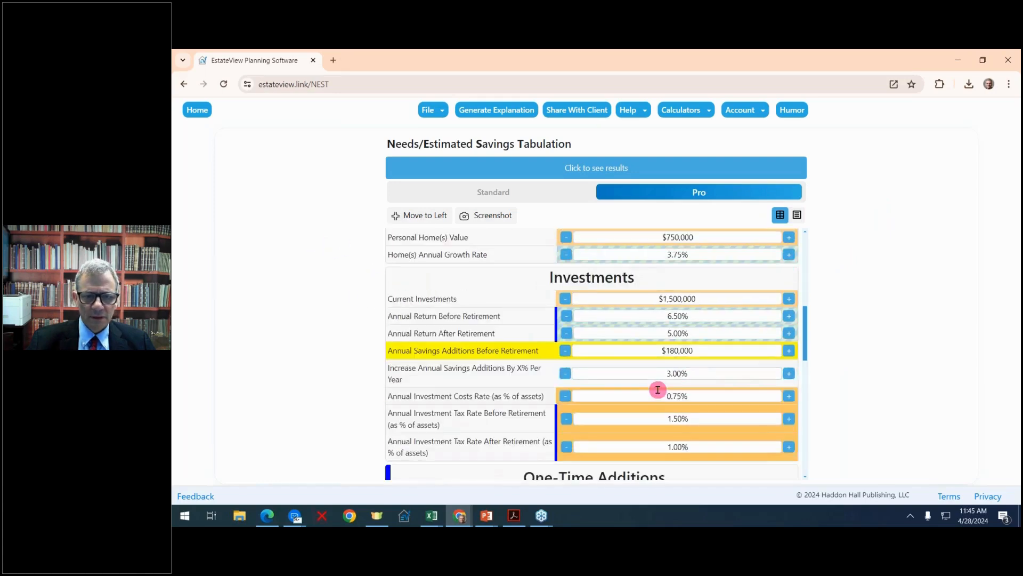
pyautogui.scroll(1, 657, 390)
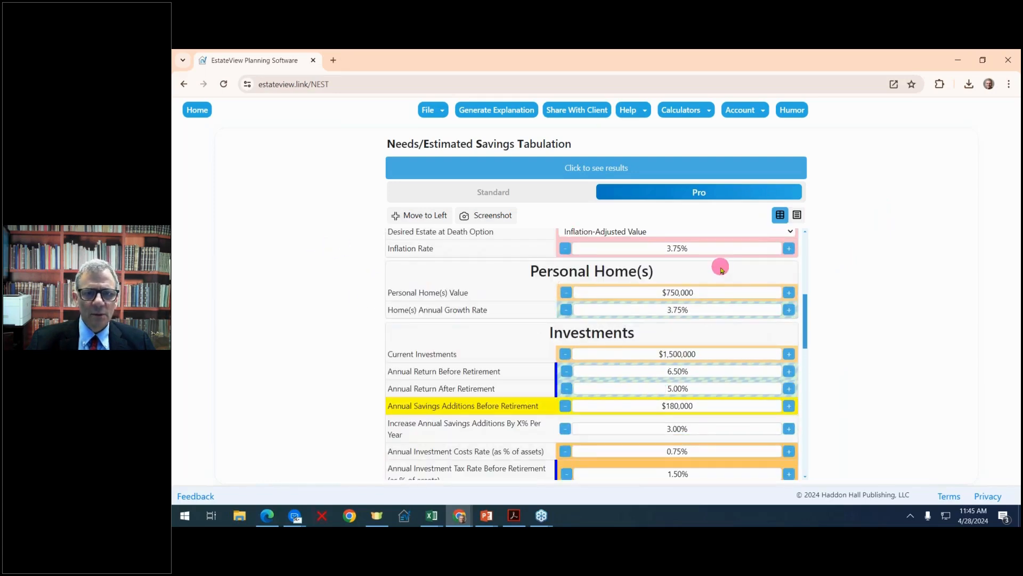
pyautogui.click(791, 310)
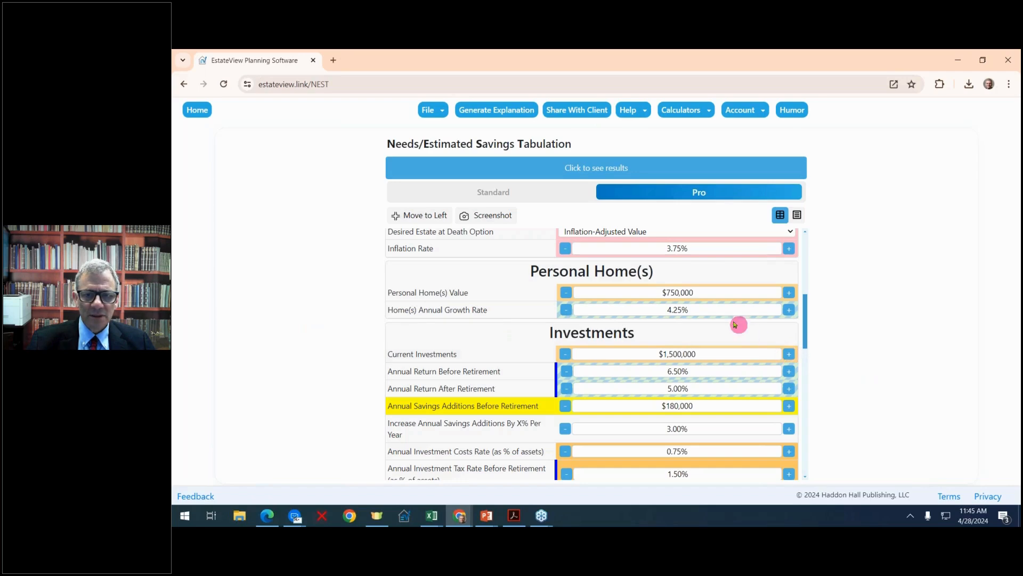
# Set returns before and after retirement to 7.00% and 6.00%, annual savings to $200,000, investment costs to 0.50% and the pre-retirement tax rate to 2.00%.
pyautogui.scroll(-2, 804, 352)
pyautogui.scroll(1, 802, 350)
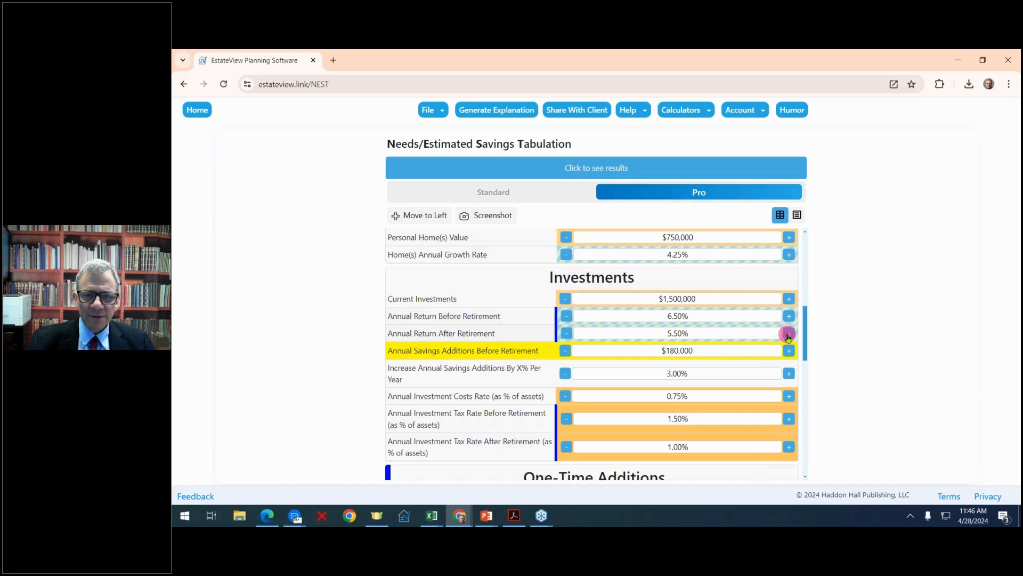
pyautogui.click(788, 334)
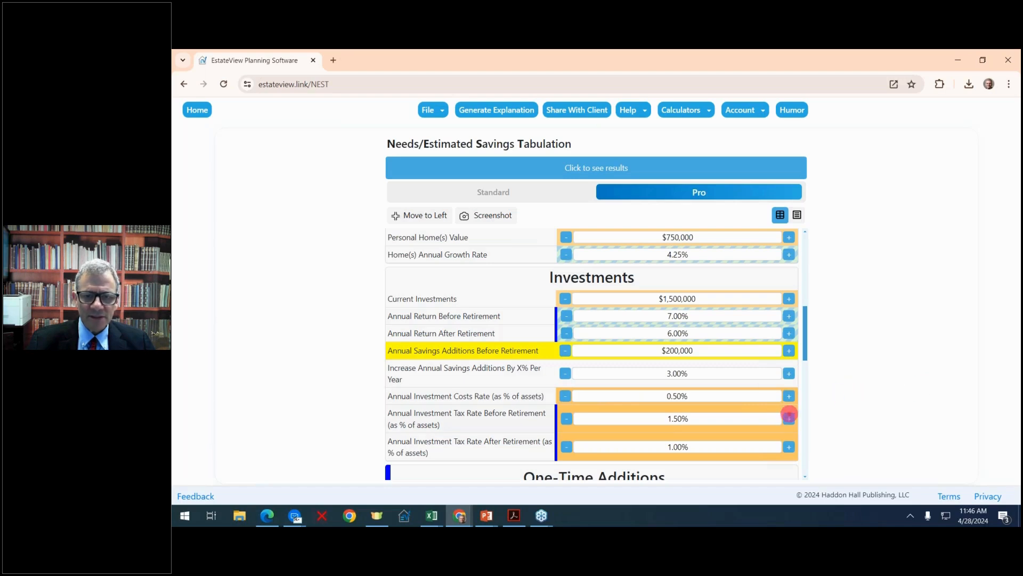
pyautogui.click(789, 418)
pyautogui.click(789, 418)
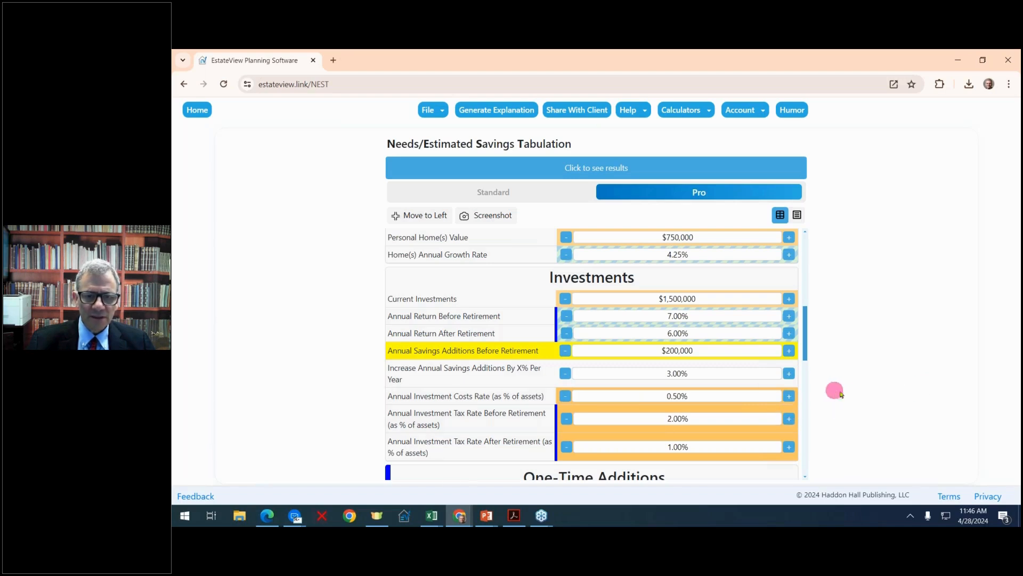
# Add a second one-time addition and name it "Addition #2INheritance 2." below Expected Inheritance.
pyautogui.moveTo(806, 349); pyautogui.dragTo(802, 399)
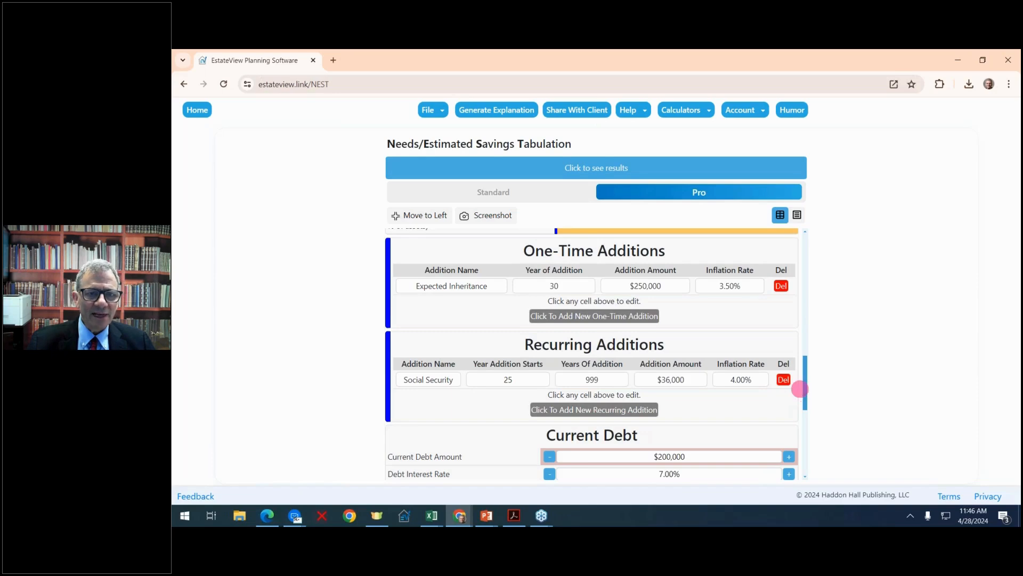
pyautogui.click(553, 288)
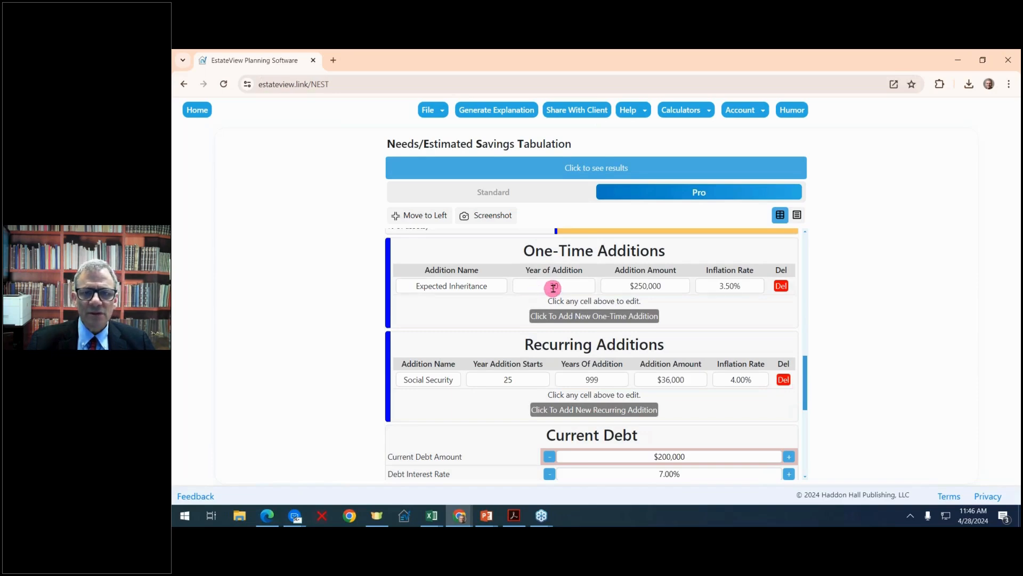
pyautogui.click(646, 288)
pyautogui.click(625, 316)
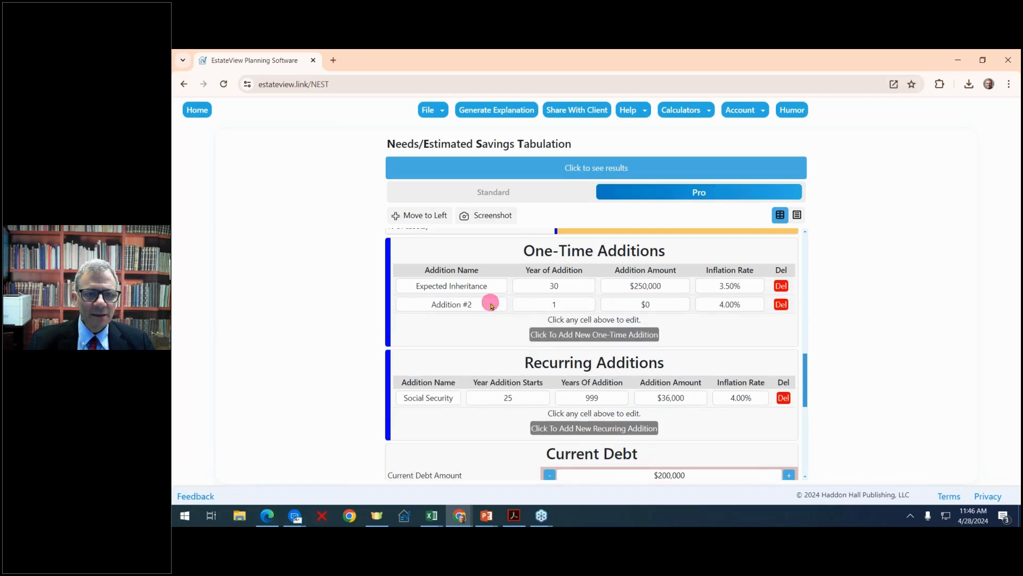
pyautogui.click(480, 302)
pyautogui.click(474, 305)
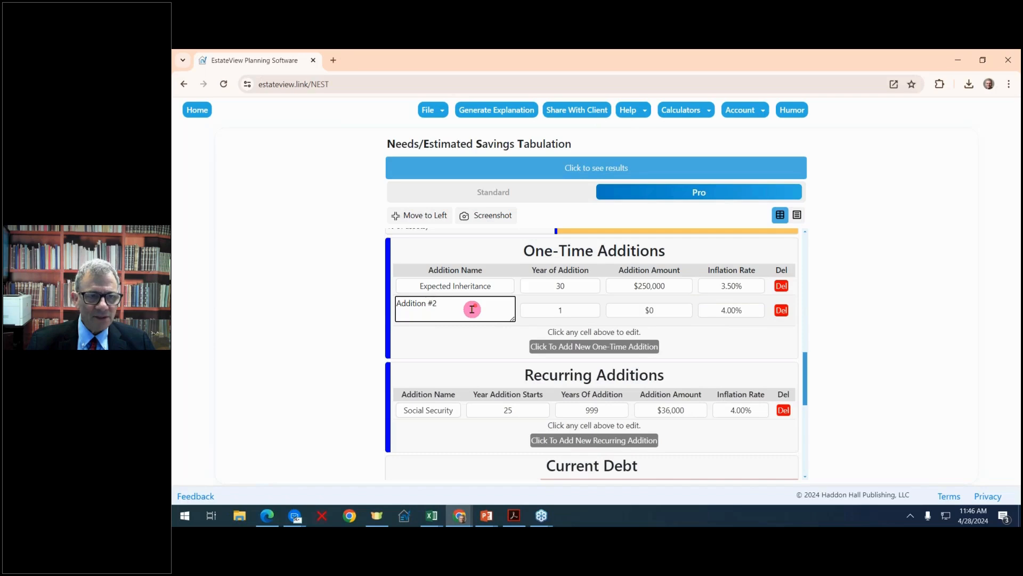
pyautogui.write('INher')
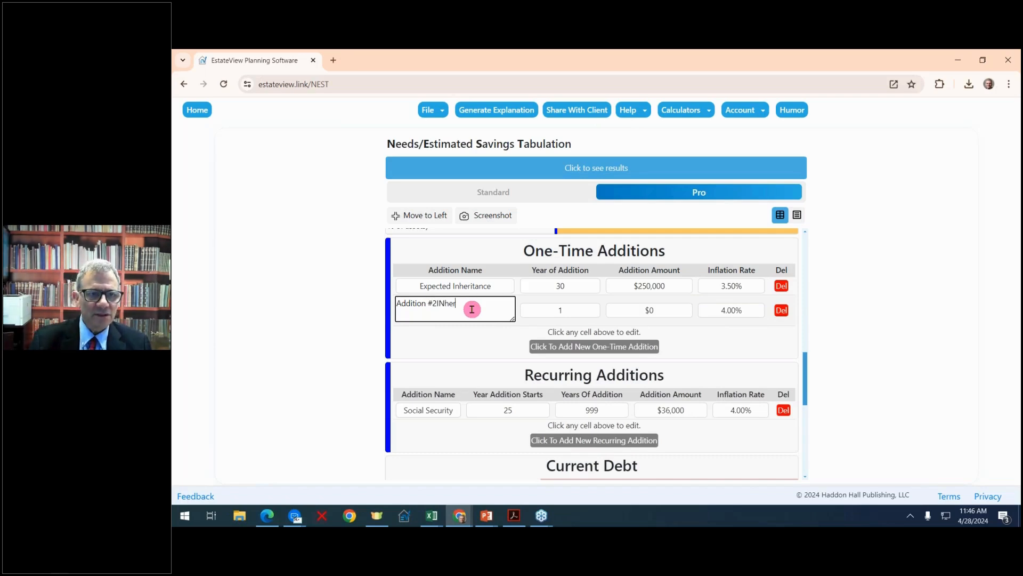
pyautogui.write('itance 2.')
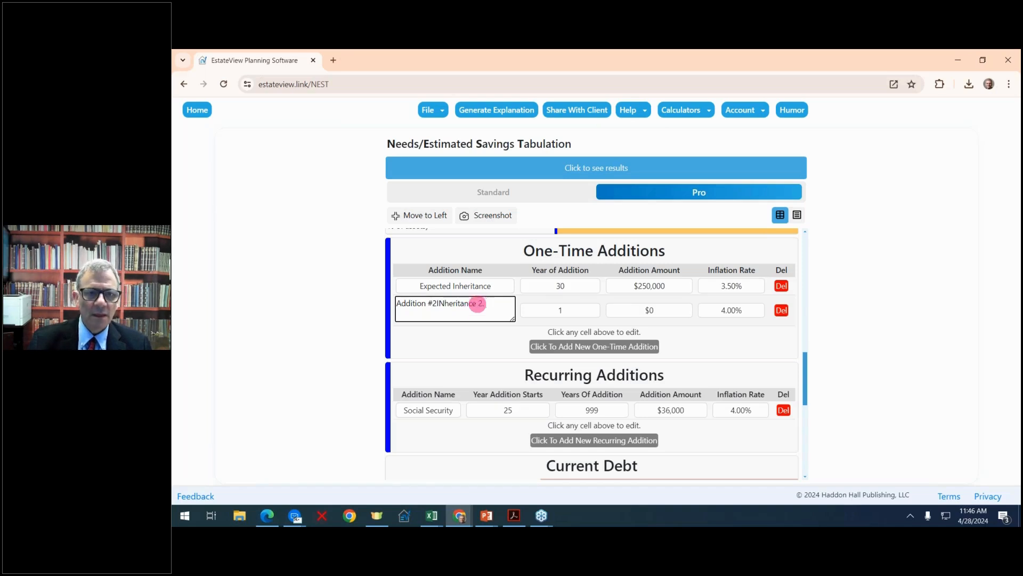
# Set the second one-time addition's amount to $150,000.
pyautogui.click(582, 309)
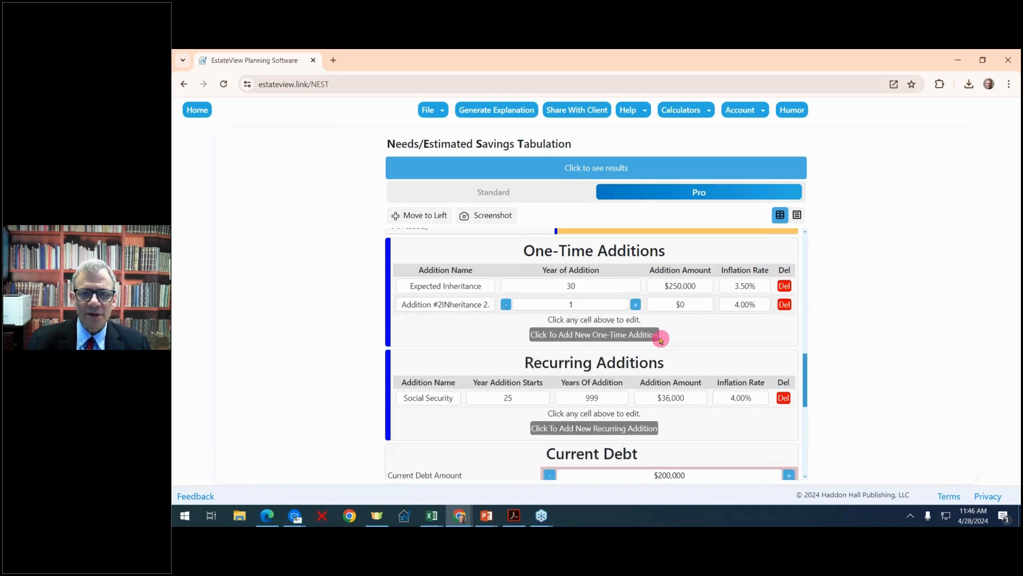
pyautogui.click(699, 305)
pyautogui.click(687, 305)
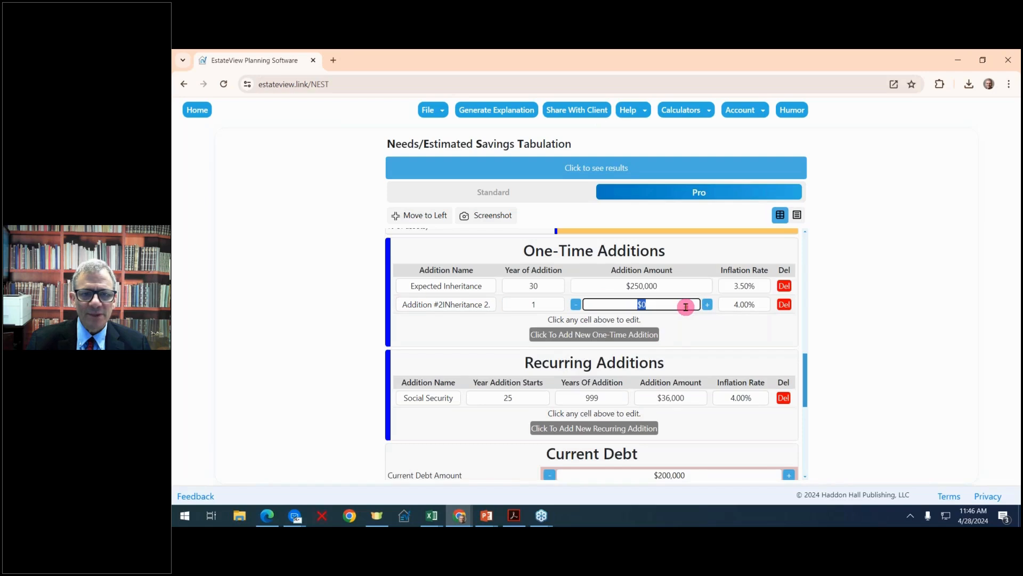
pyautogui.click(707, 309)
pyautogui.click(708, 309)
pyautogui.click(708, 310)
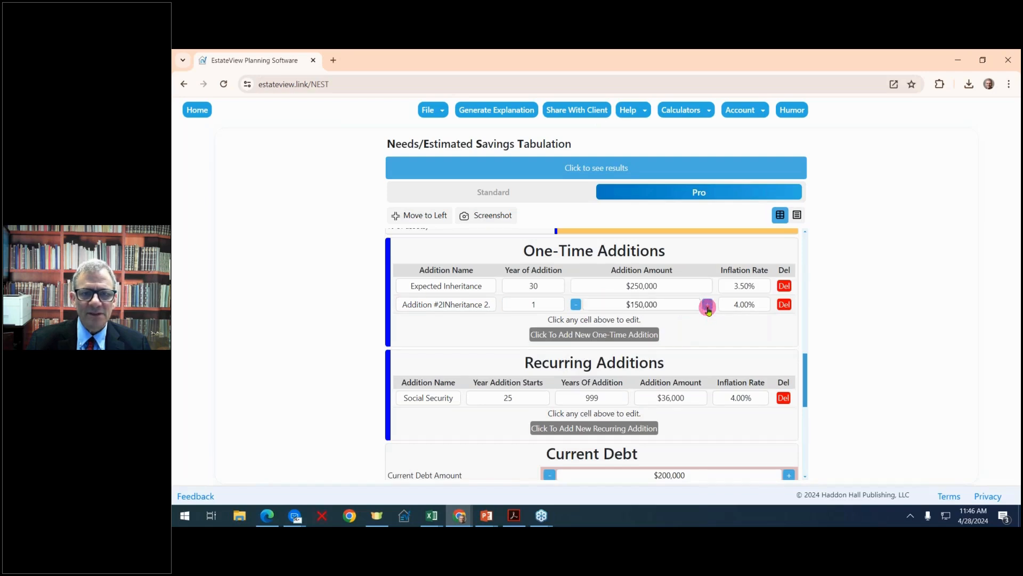
# Add a second recurring addition below Social Security and name it "Gifts from parents".
pyautogui.scroll(-1, 709, 309)
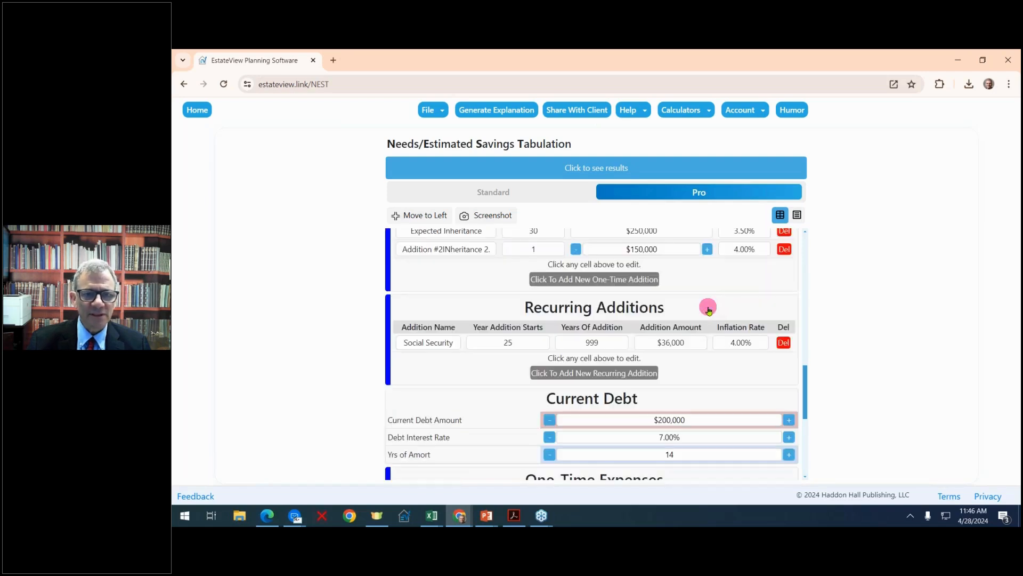
pyautogui.scroll(-2, 708, 306)
pyautogui.scroll(2, 708, 306)
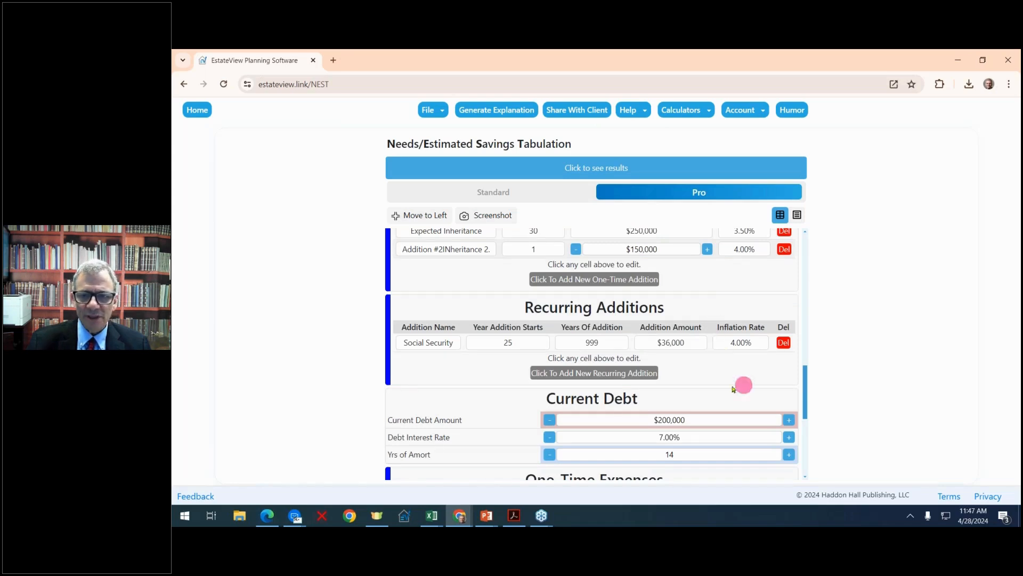
pyautogui.click(637, 375)
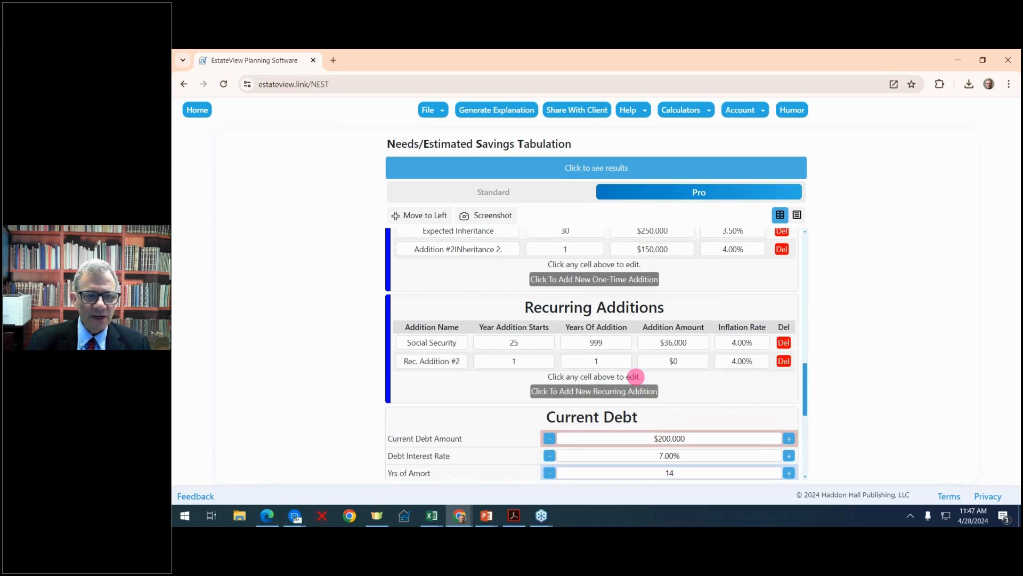
pyautogui.click(451, 360)
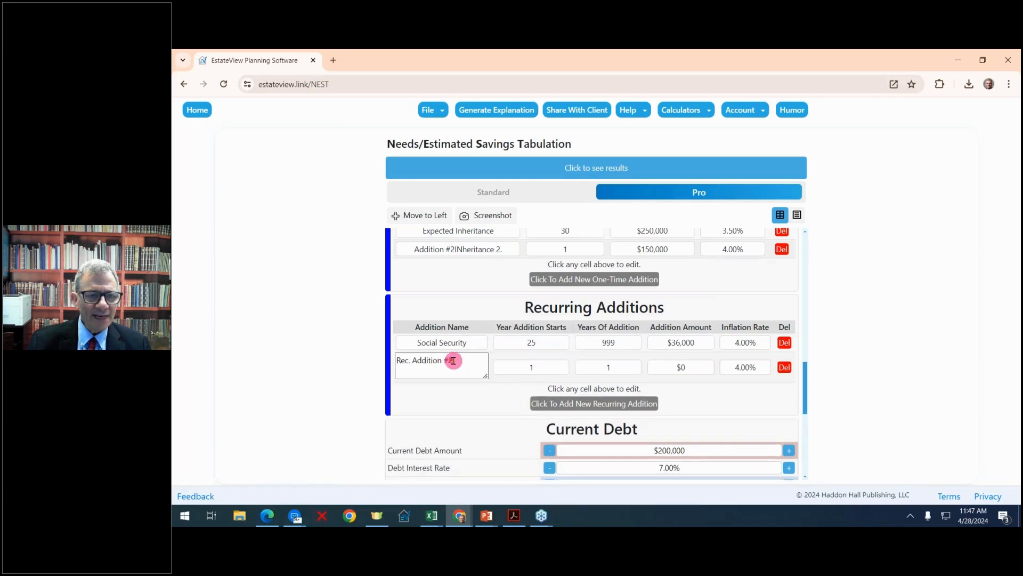
pyautogui.scroll(-4, 501, 372)
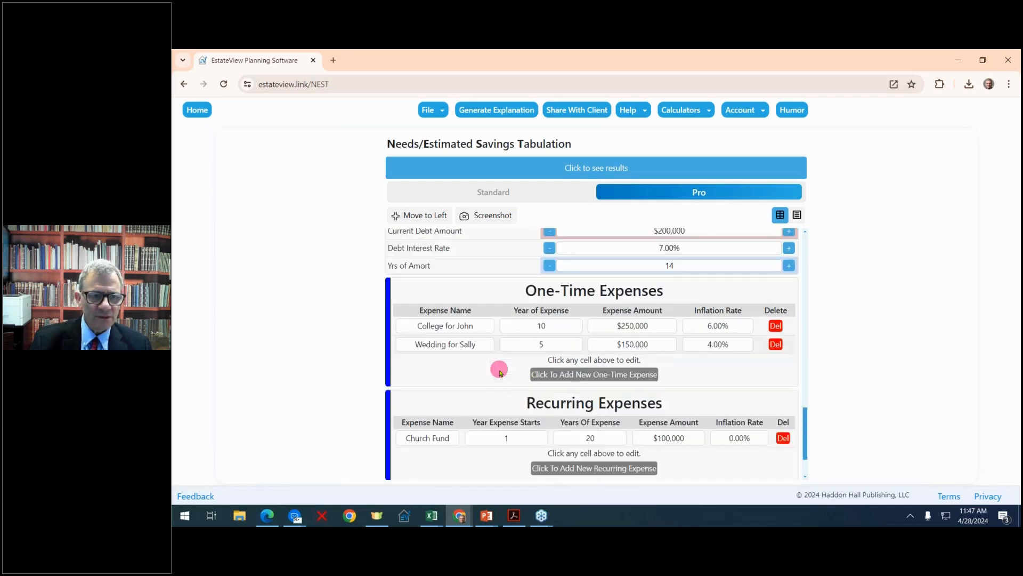
pyautogui.scroll(5, 556, 333)
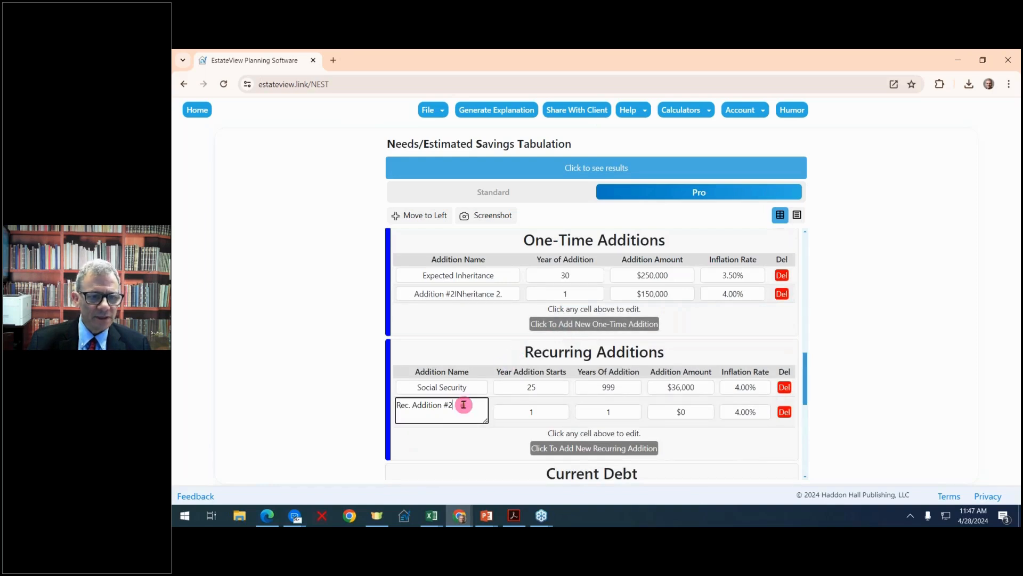
pyautogui.moveTo(464, 404); pyautogui.dragTo(388, 410)
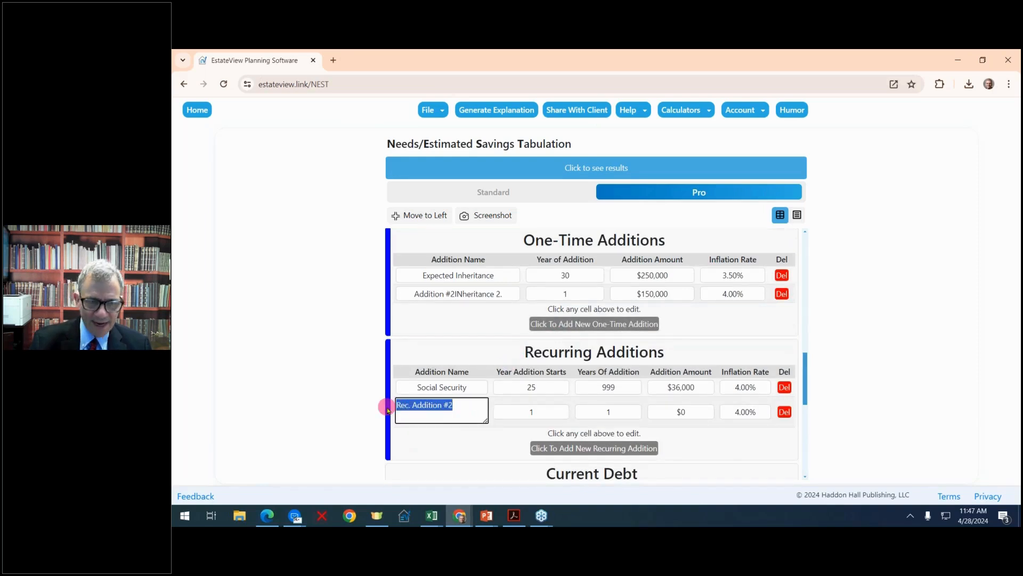
pyautogui.write('Gifts from parents')
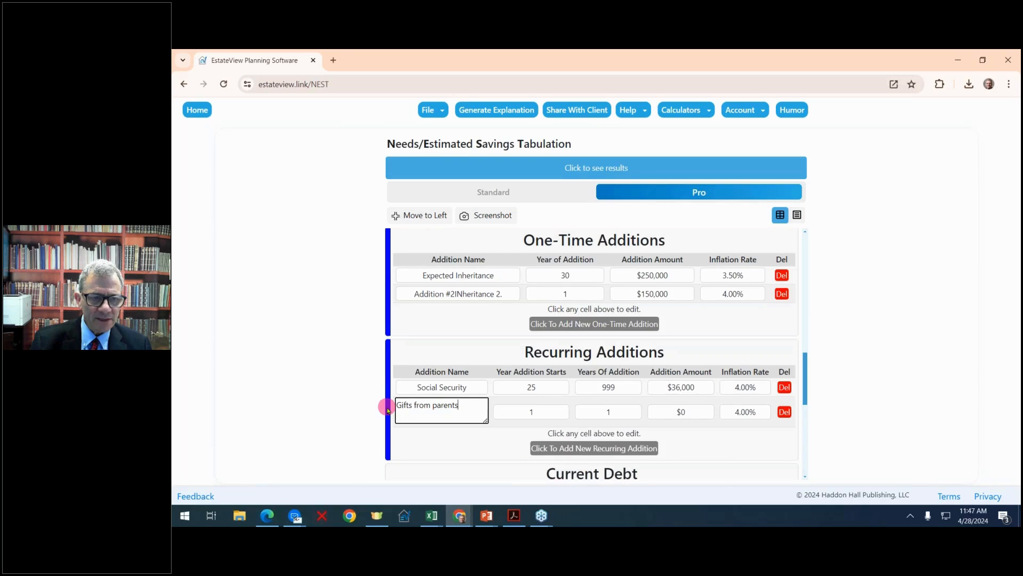
# Set the Gifts from parents recurring addition to run for 10 years with an addition amount of $18,000.
pyautogui.click(557, 420)
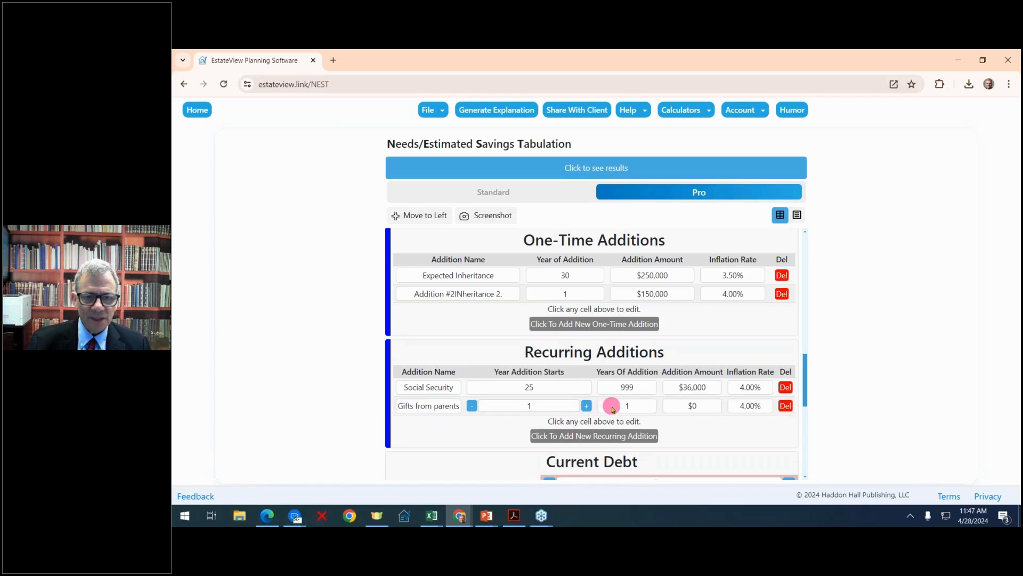
pyautogui.click(650, 406)
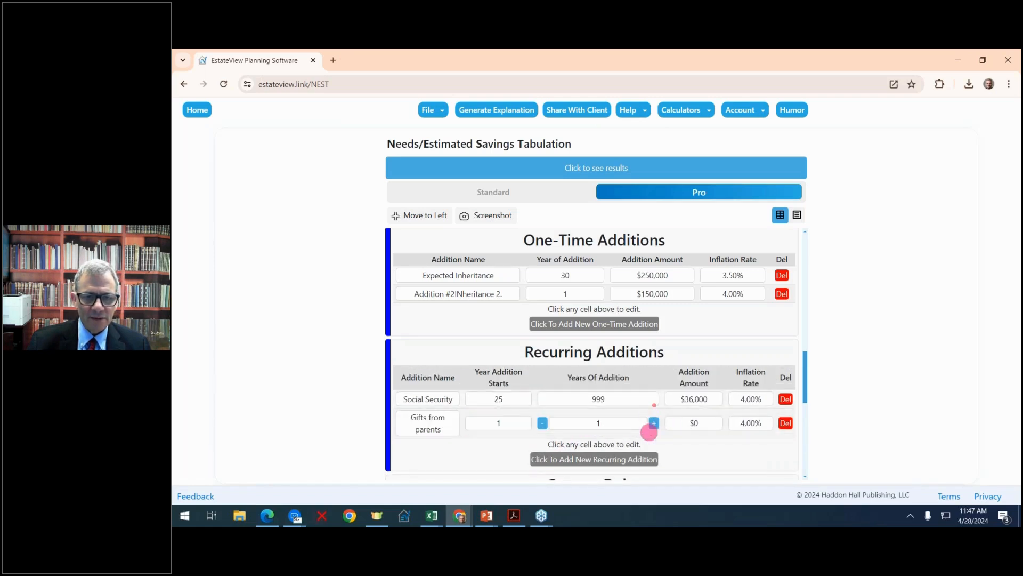
pyautogui.click(653, 425)
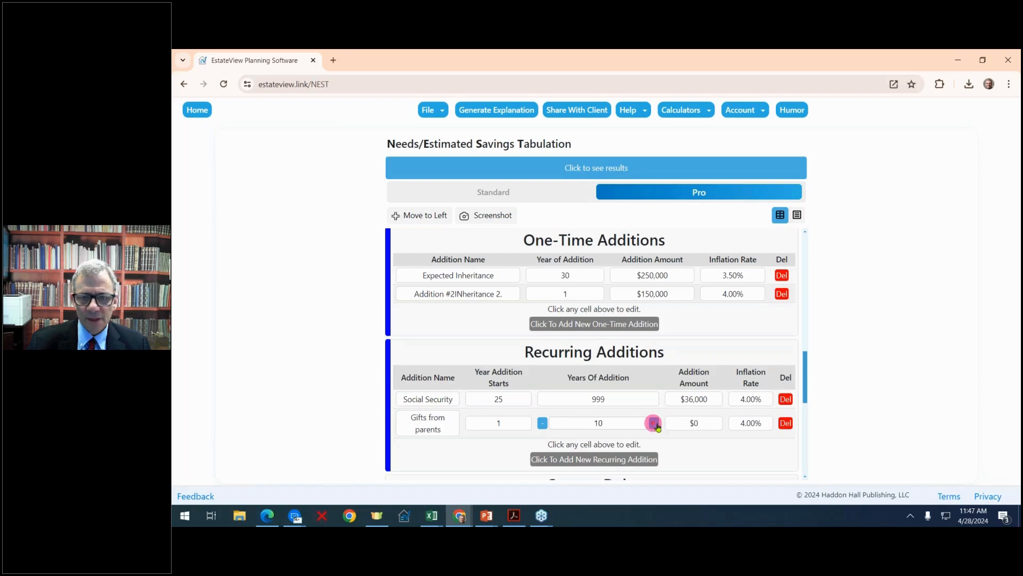
pyautogui.click(702, 423)
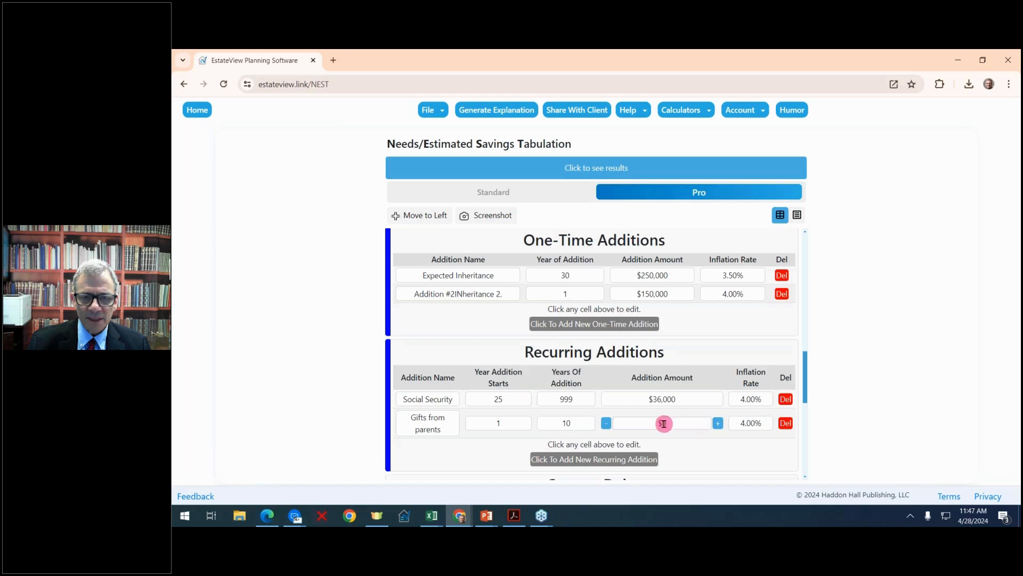
pyautogui.moveTo(664, 423); pyautogui.dragTo(745, 424)
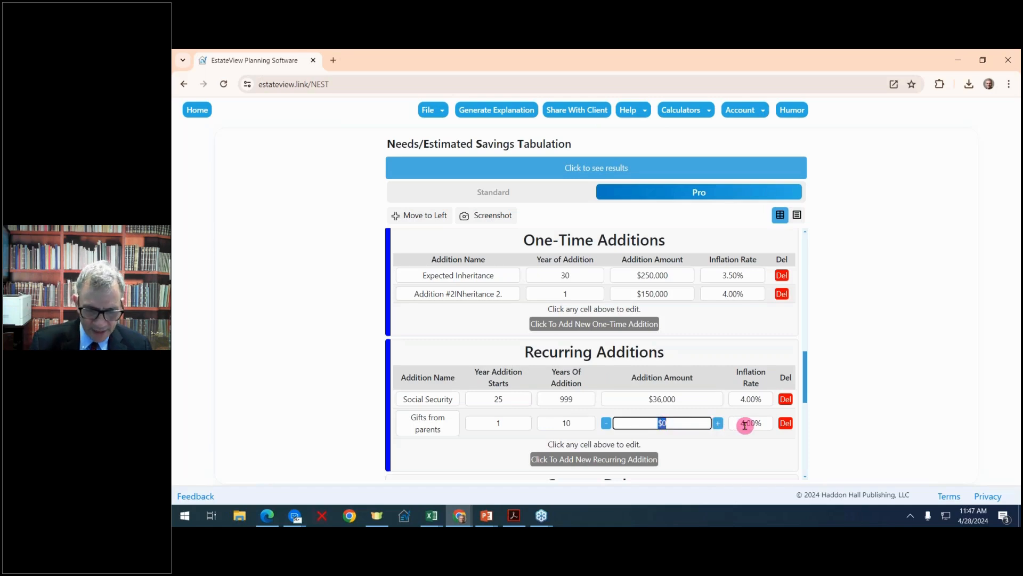
pyautogui.write('18,000')
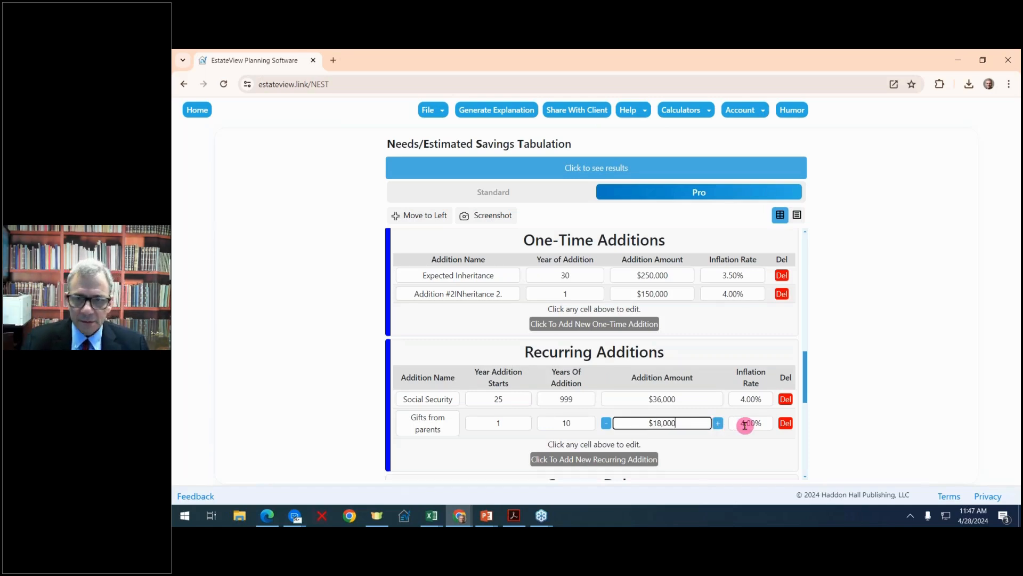
# Add a third one-time expense and set its year of expense to 20.
pyautogui.scroll(-1, 688, 423)
pyautogui.scroll(-2, 663, 357)
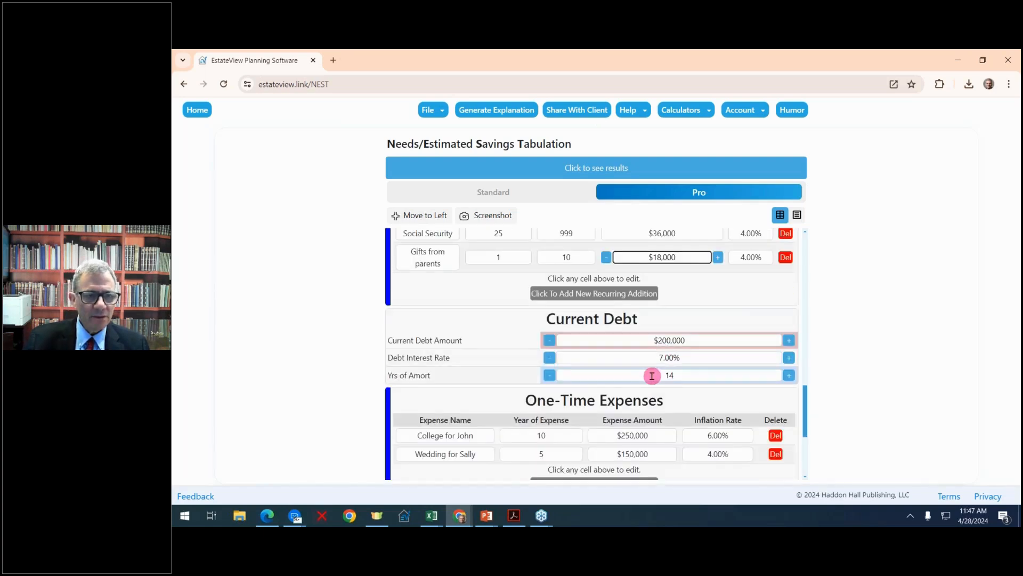
pyautogui.scroll(-2, 700, 375)
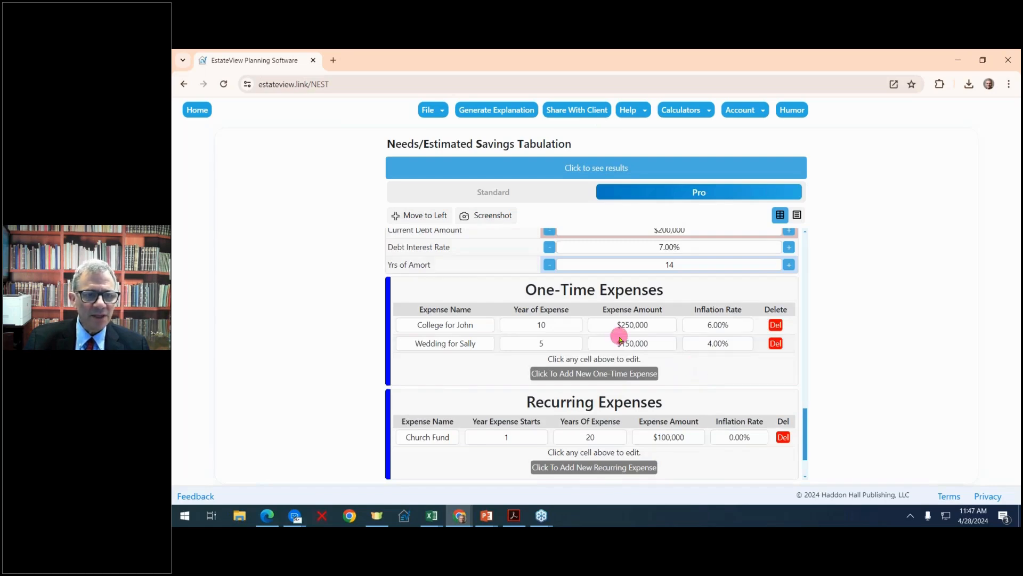
pyautogui.scroll(-1, 644, 361)
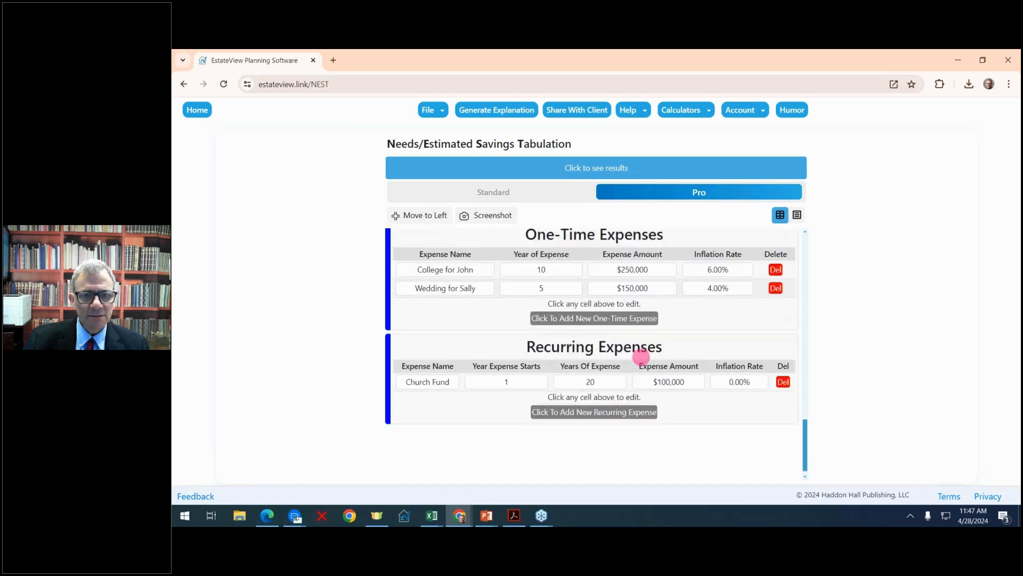
pyautogui.click(613, 319)
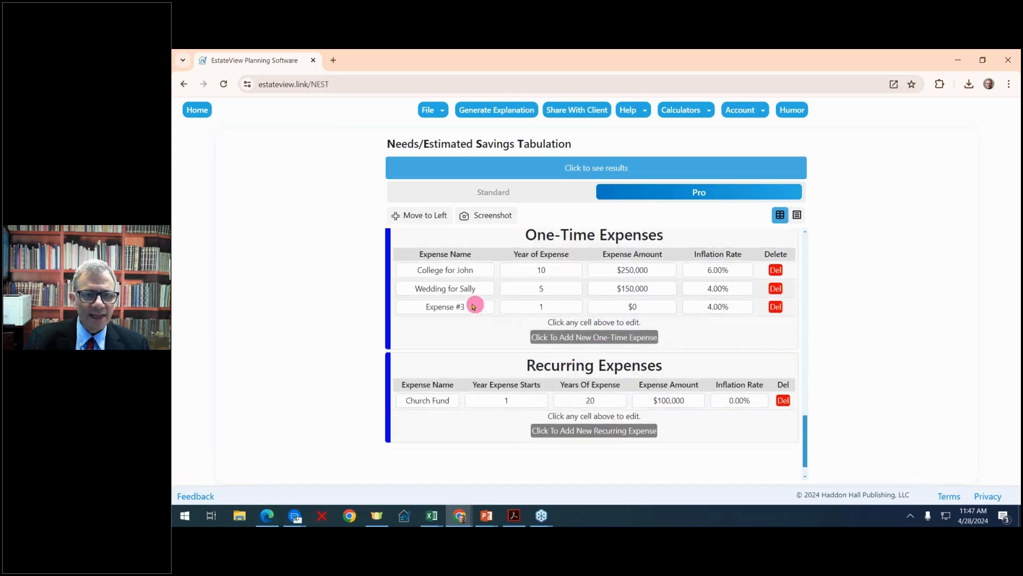
pyautogui.click(574, 308)
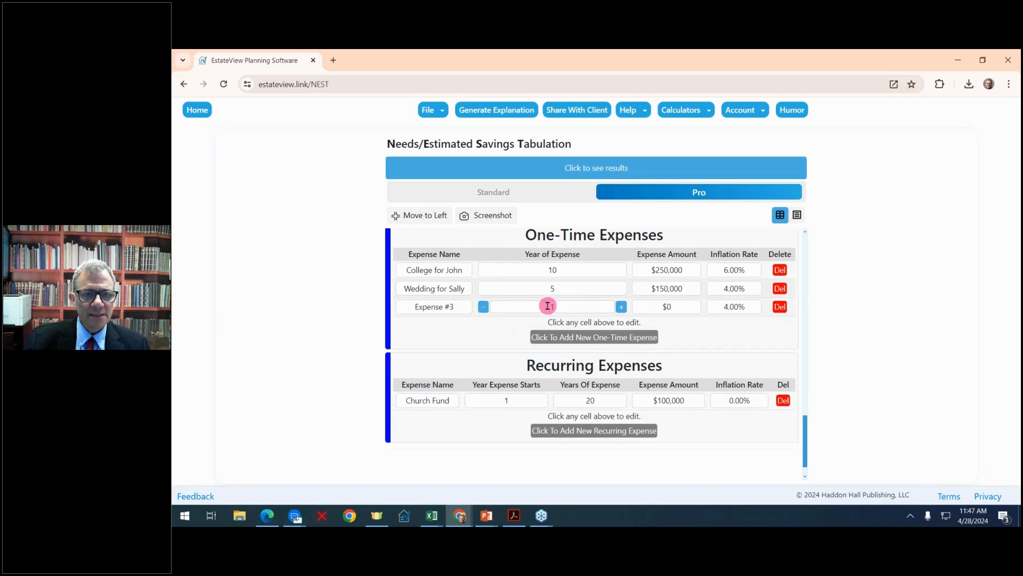
pyautogui.click(624, 307)
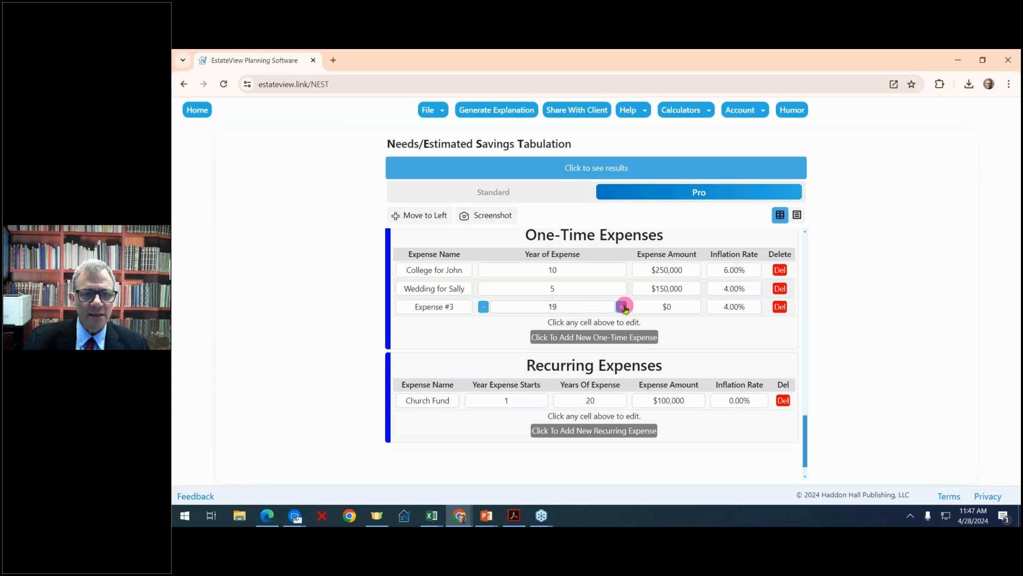
pyautogui.click(625, 308)
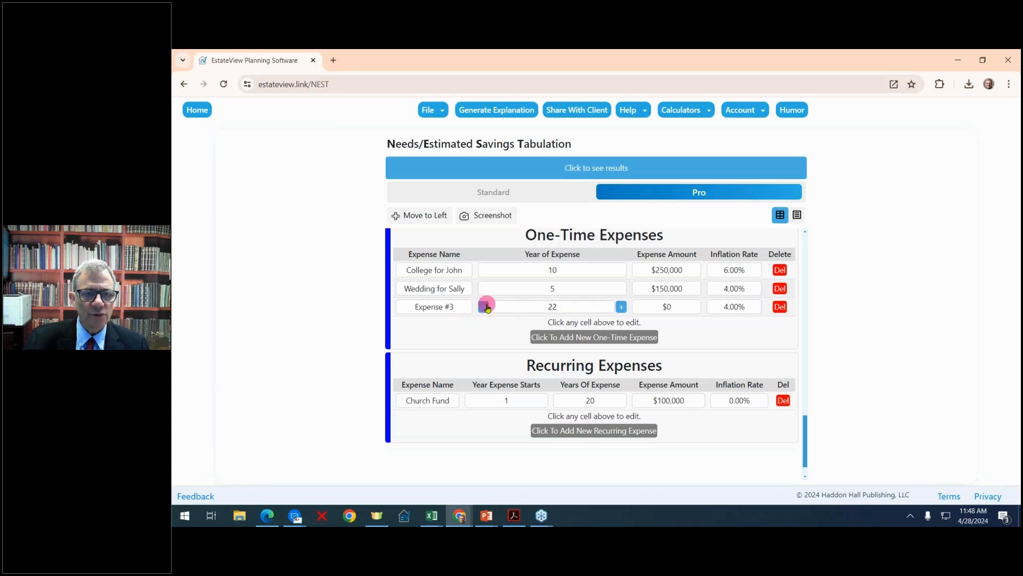
pyautogui.click(487, 307)
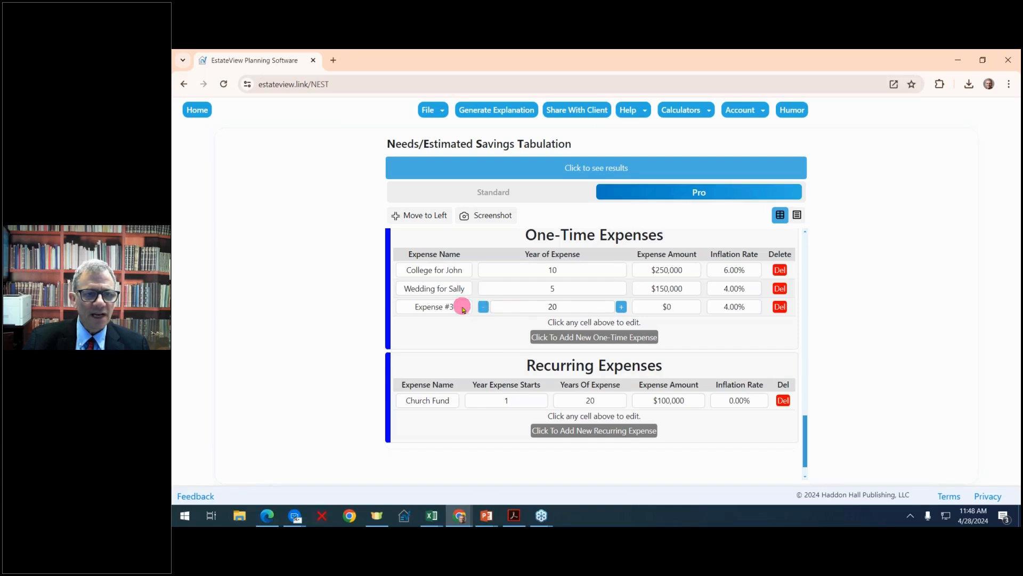
# Name the third one-time expense "World Cruise" and set its expense amount to $300,000.
pyautogui.click(469, 307)
pyautogui.moveTo(435, 305); pyautogui.dragTo(346, 309)
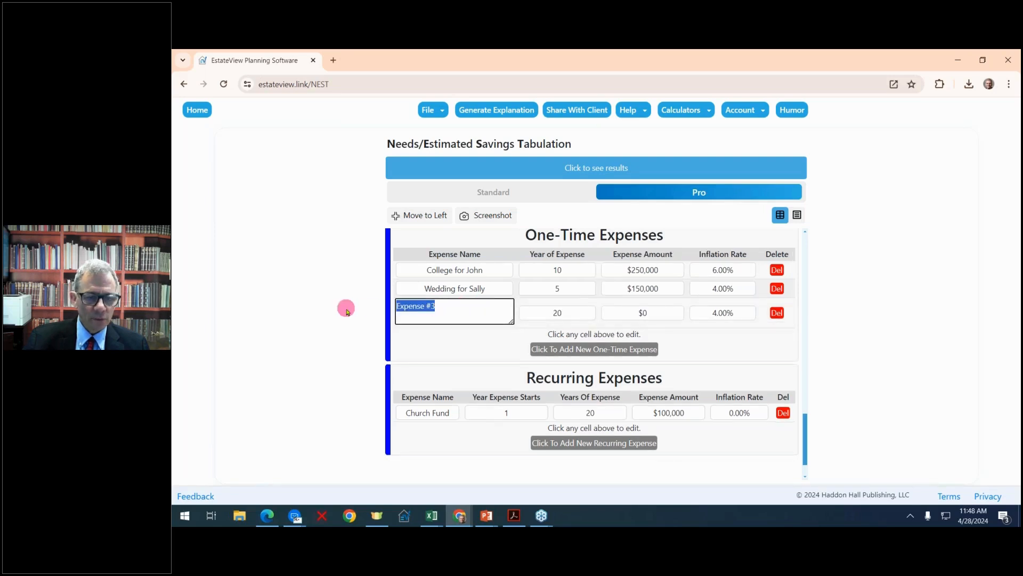
pyautogui.write('World C')
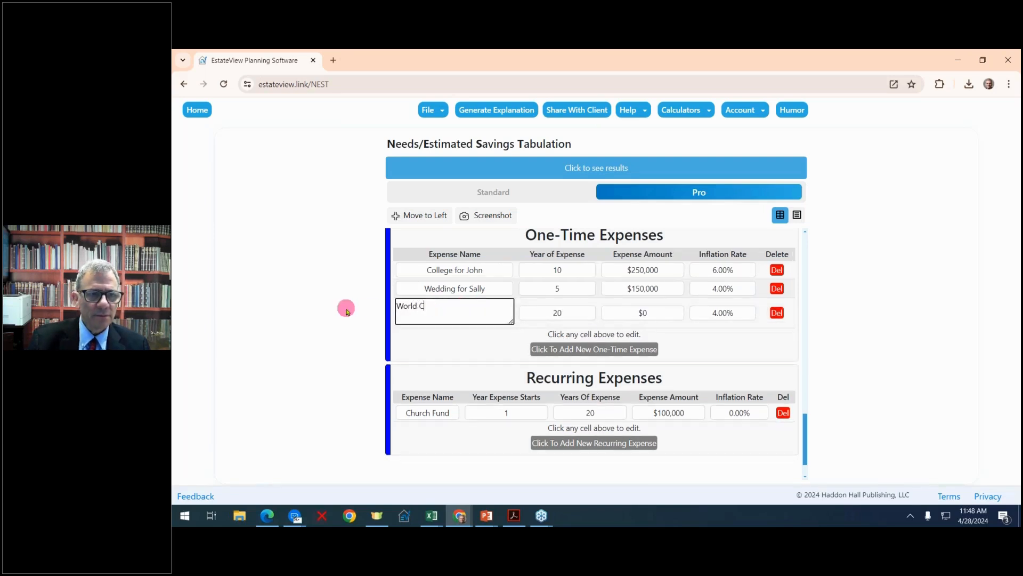
pyautogui.write('ruise')
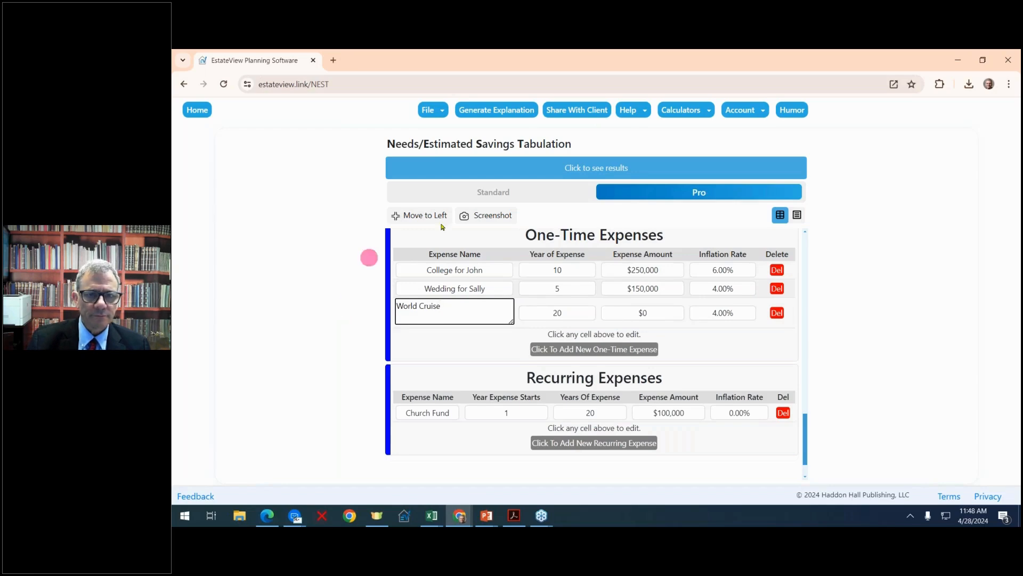
pyautogui.click(651, 314)
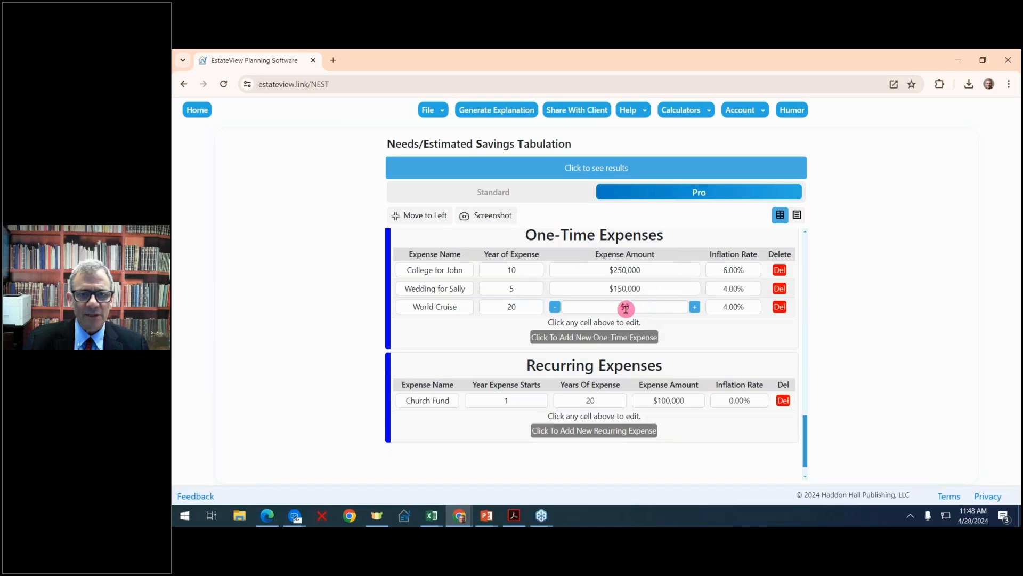
pyautogui.click(695, 307)
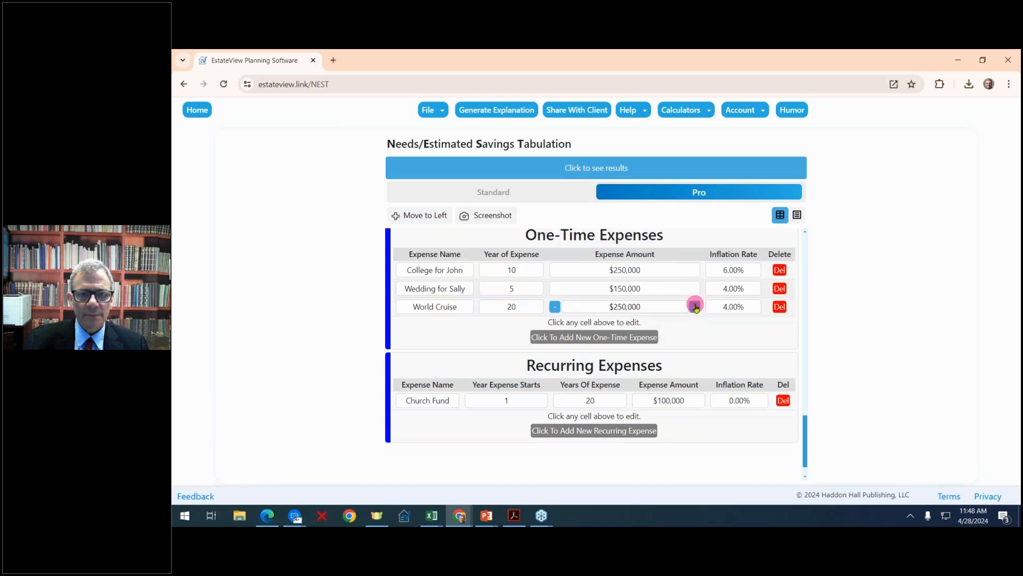
# Set the Church Fund recurring expense amount to $50,000.
pyautogui.scroll(-1, 615, 292)
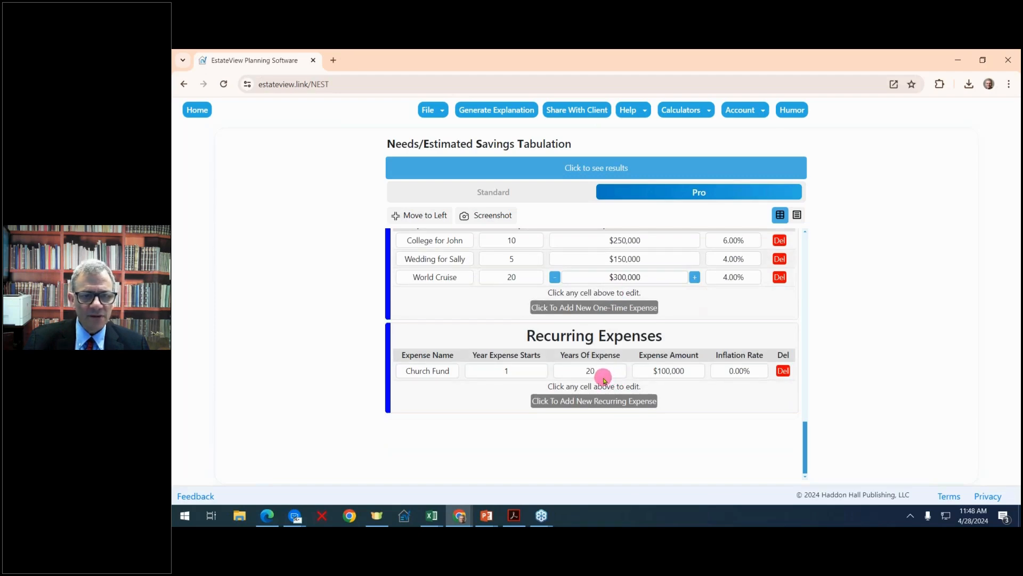
pyautogui.click(670, 371)
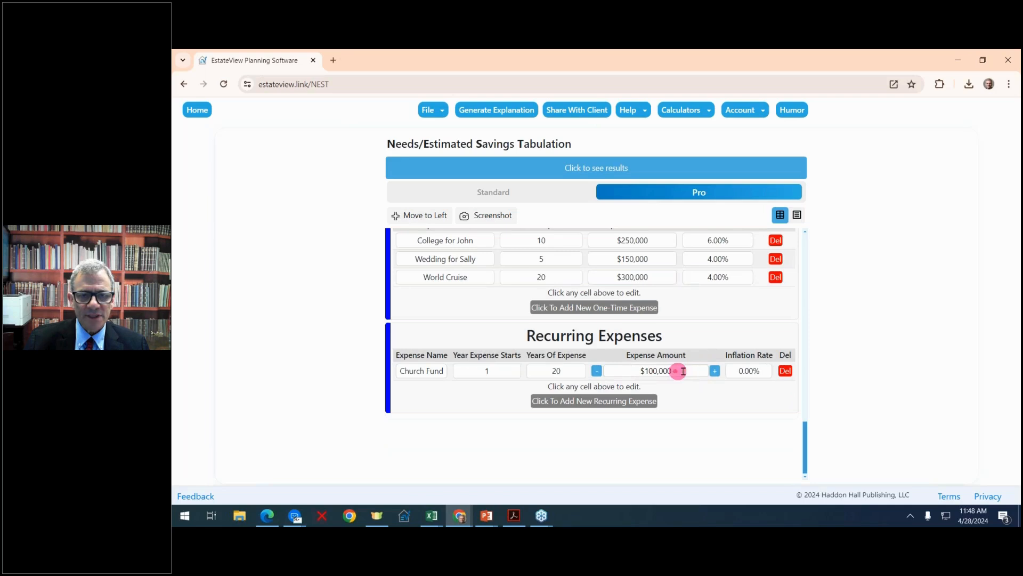
pyautogui.click(598, 371)
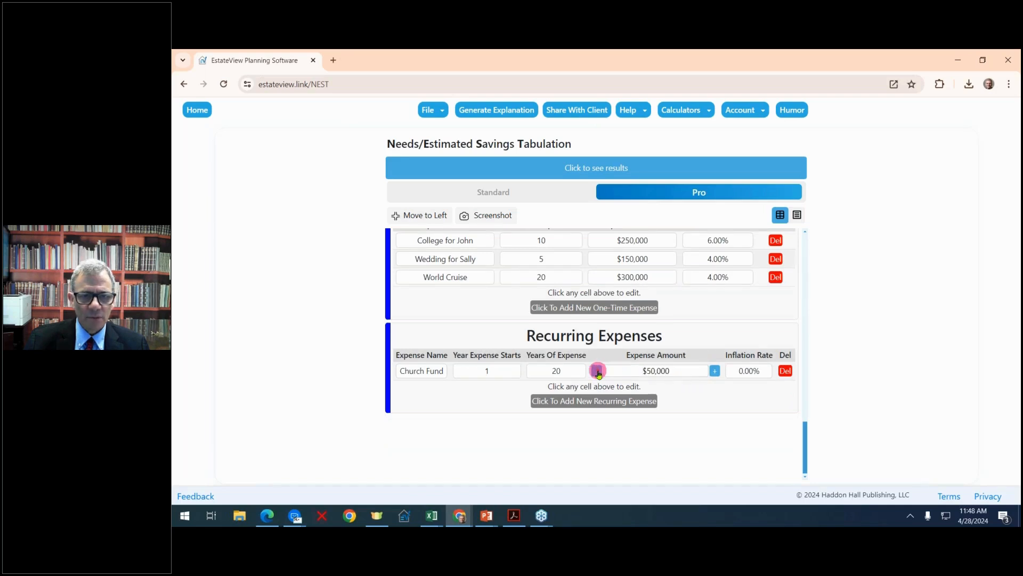
pyautogui.click(717, 373)
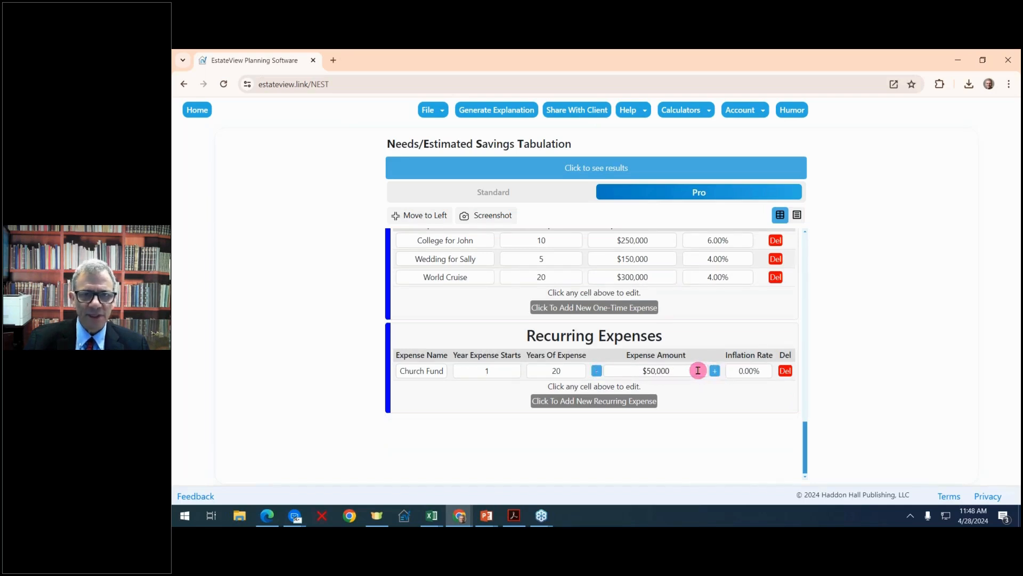
# Display the NEST results, widen the results area and fit the NEST Summaries table to its width.
pyautogui.scroll(15, 698, 371)
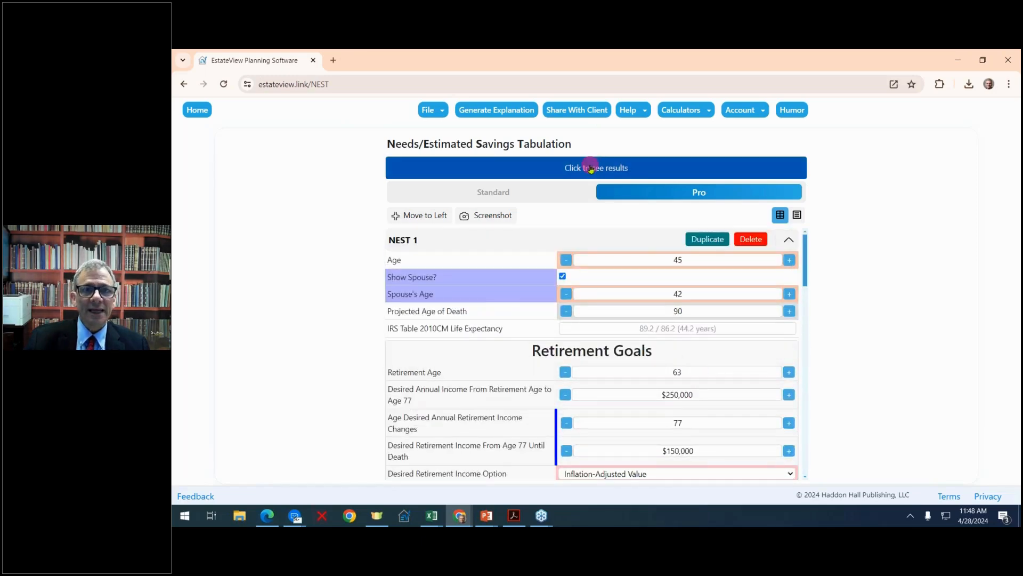
pyautogui.click(590, 169)
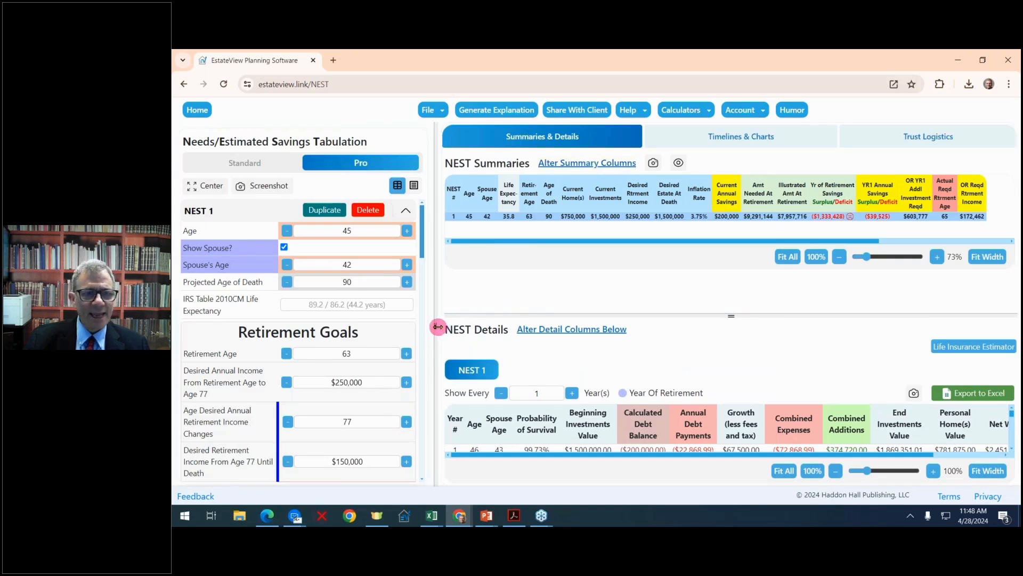
pyautogui.moveTo(437, 326); pyautogui.dragTo(296, 298)
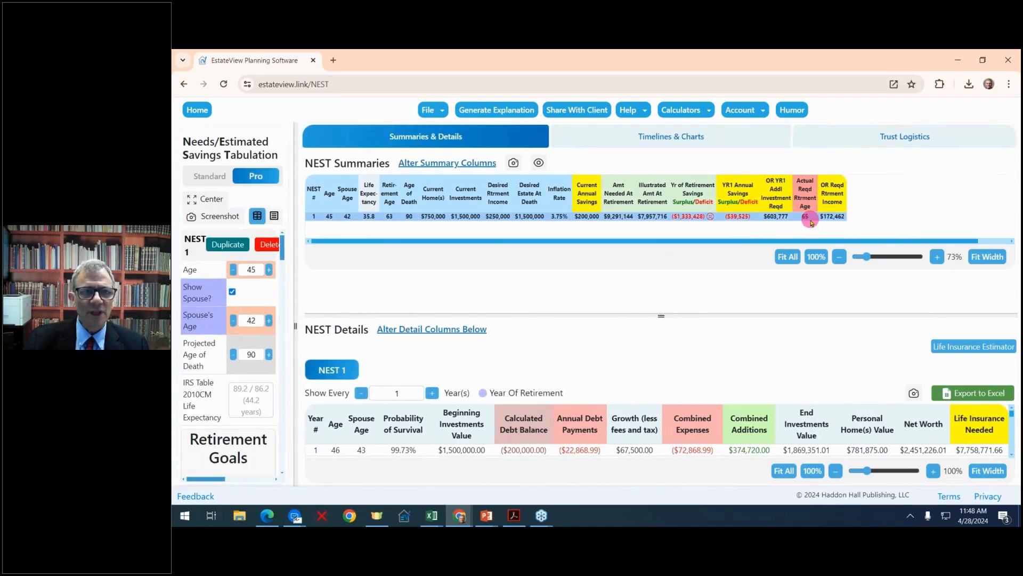
pyautogui.click(987, 257)
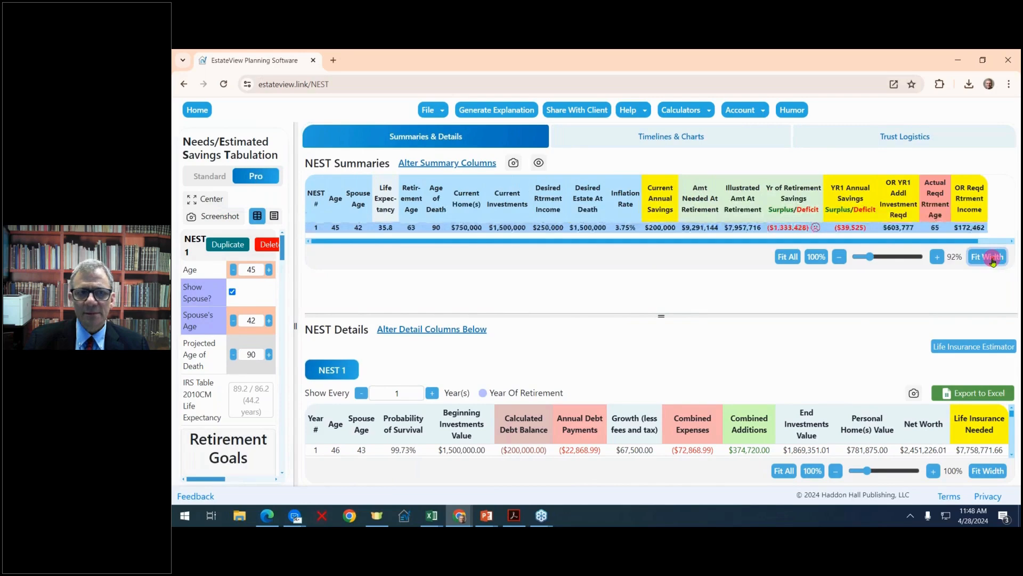
# Highlight the life expectancy in the NEST Summaries row and enlarge the NEST Details table to fill most of the window.
pyautogui.click(388, 228)
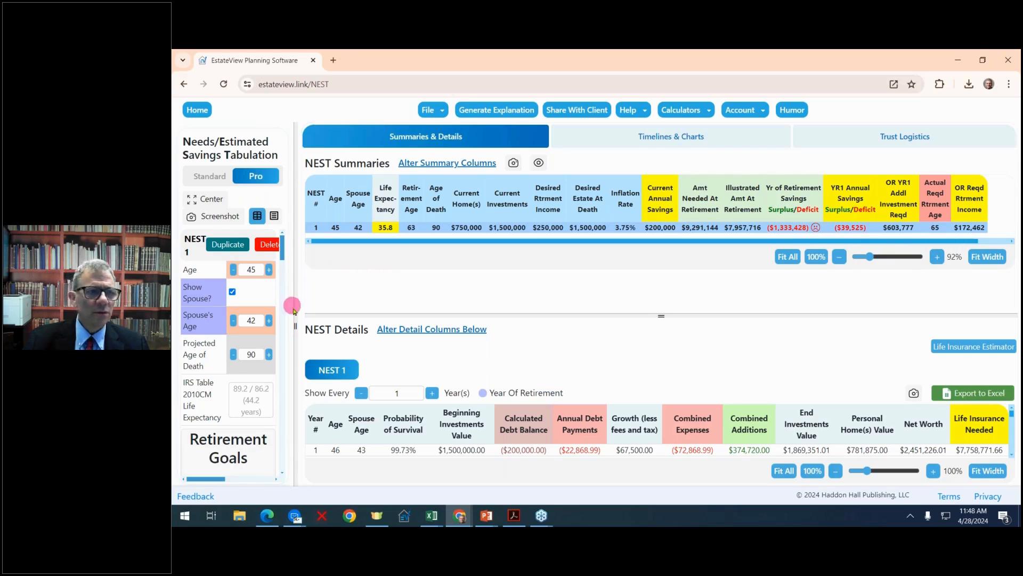
pyautogui.moveTo(298, 326); pyautogui.dragTo(219, 286)
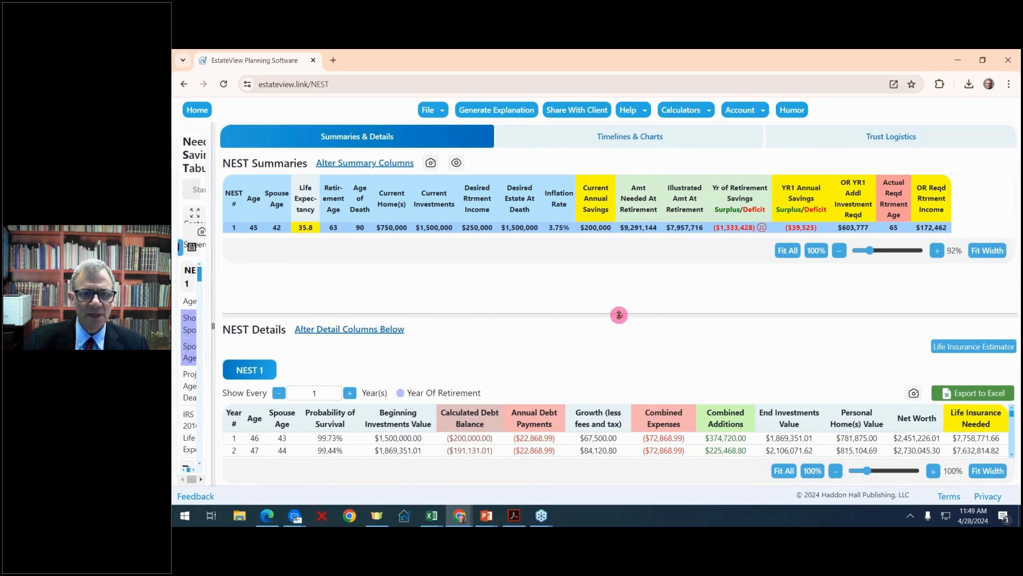
pyautogui.moveTo(618, 316); pyautogui.dragTo(526, 171)
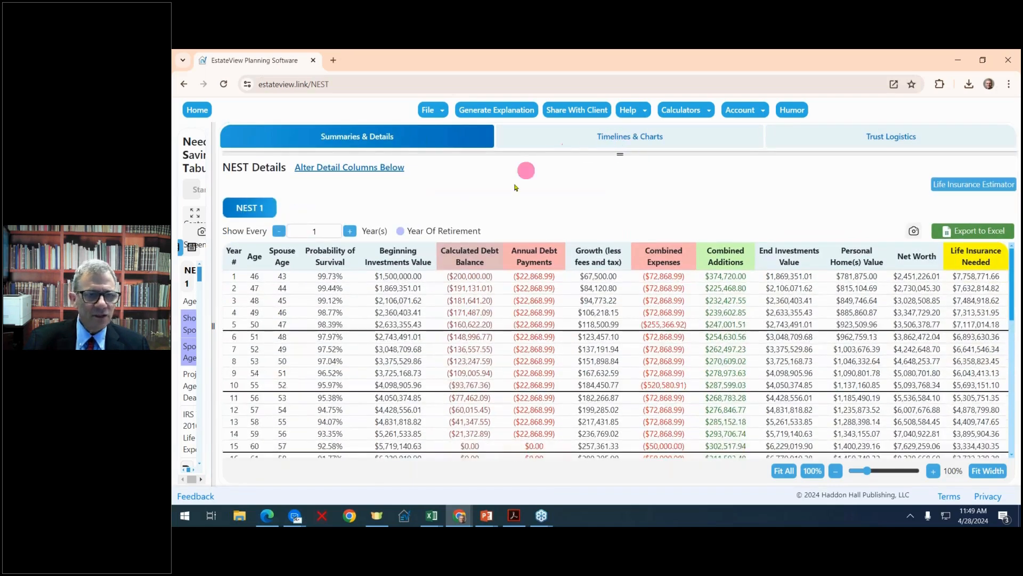
# Add Desired Estate At Death, Expenses List, Additions List, the first Life Insurance Needed and the second Year # to the NEST Details columns.
pyautogui.click(368, 167)
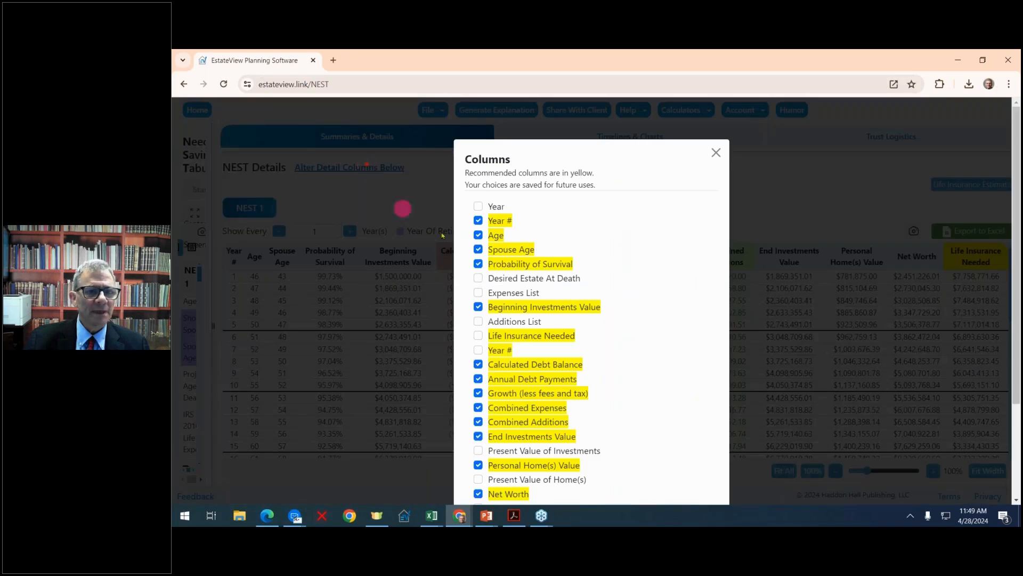
pyautogui.click(478, 278)
pyautogui.click(479, 293)
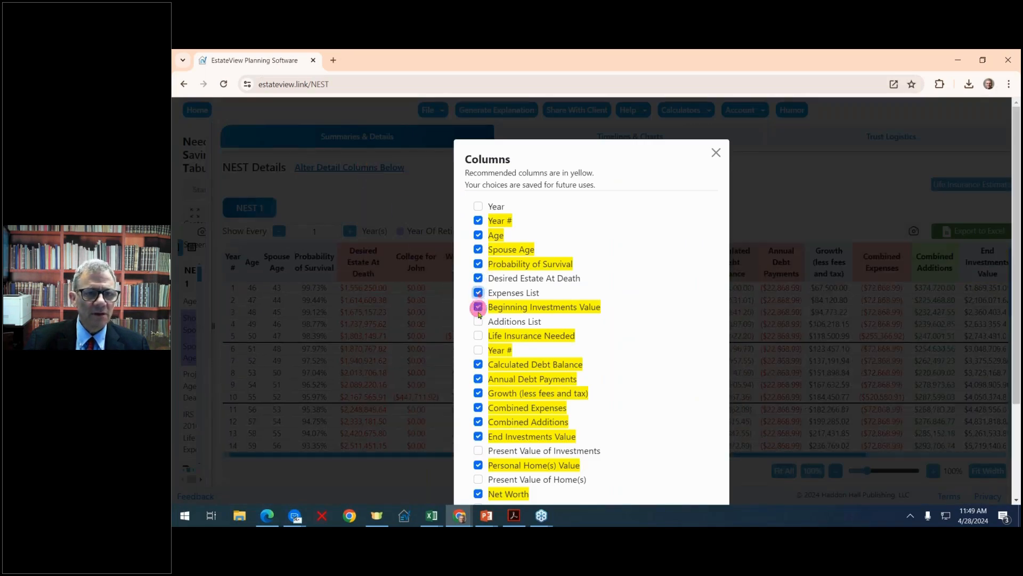
pyautogui.click(478, 321)
pyautogui.click(478, 336)
pyautogui.click(478, 350)
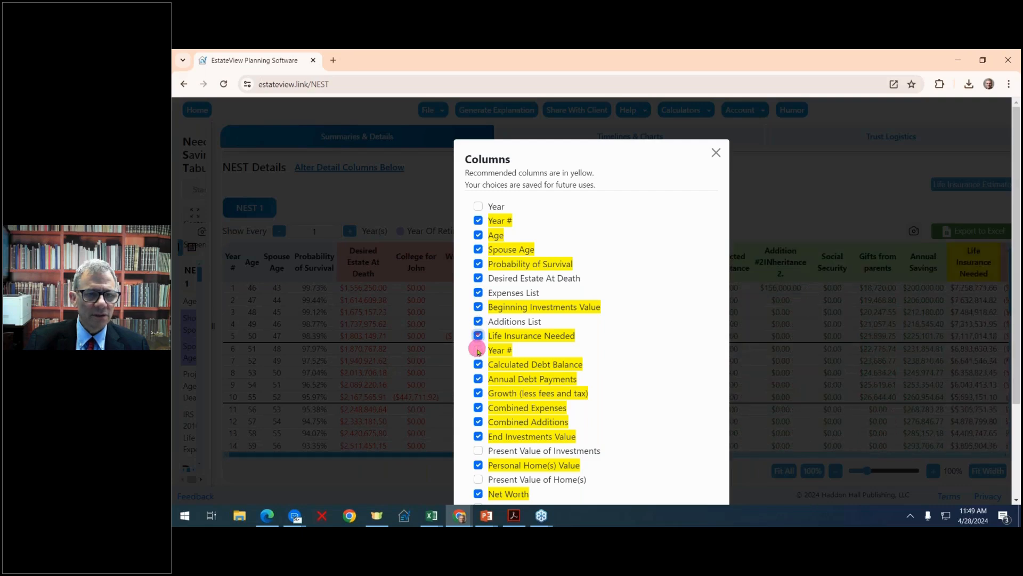
# Add the Present Value of Investments, Present Value of Home(s) and Present Value of Net Worth columns and close the column selection.
pyautogui.scroll(-2, 478, 349)
pyautogui.click(478, 340)
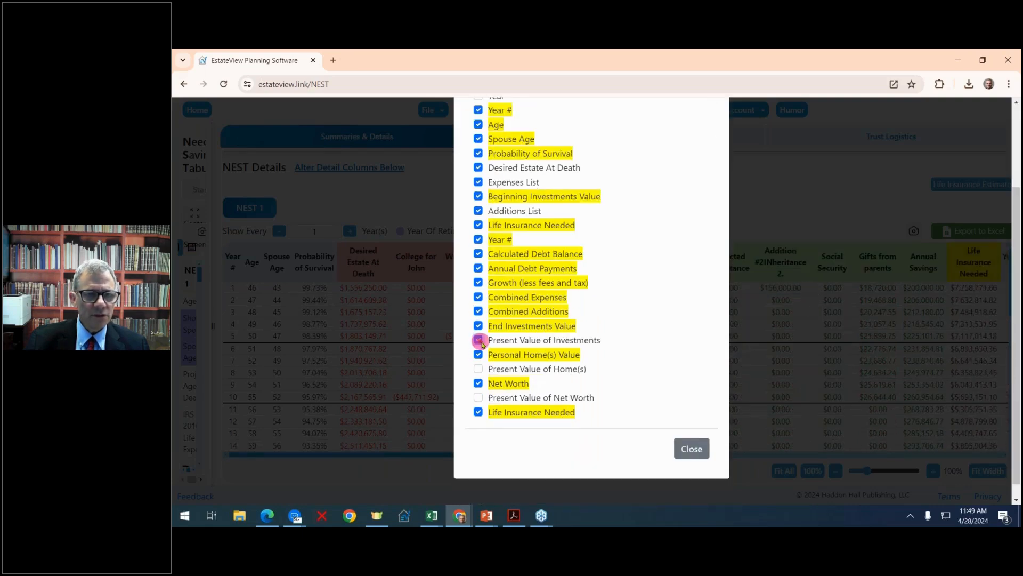
pyautogui.click(478, 368)
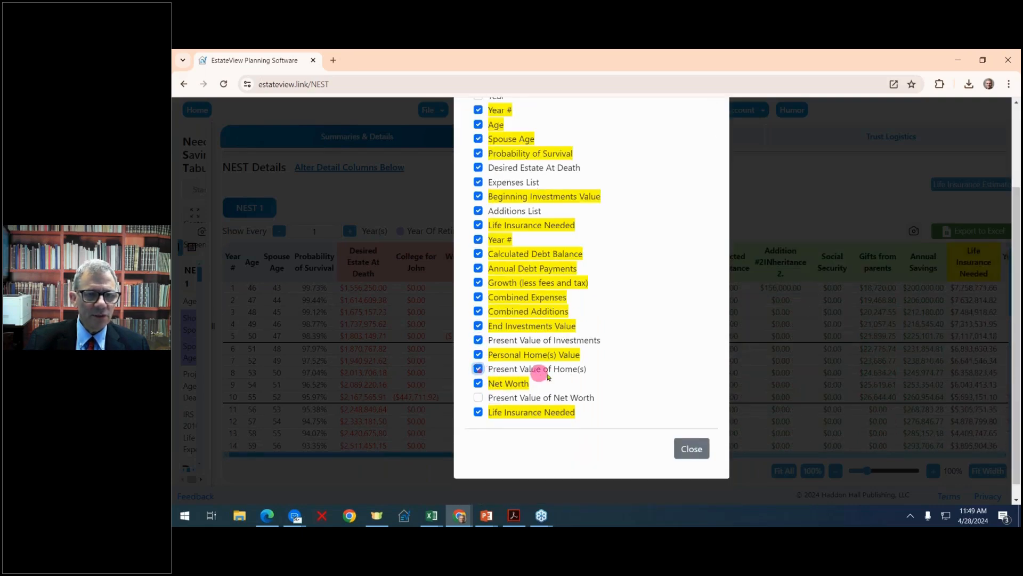
pyautogui.click(479, 397)
pyautogui.click(692, 448)
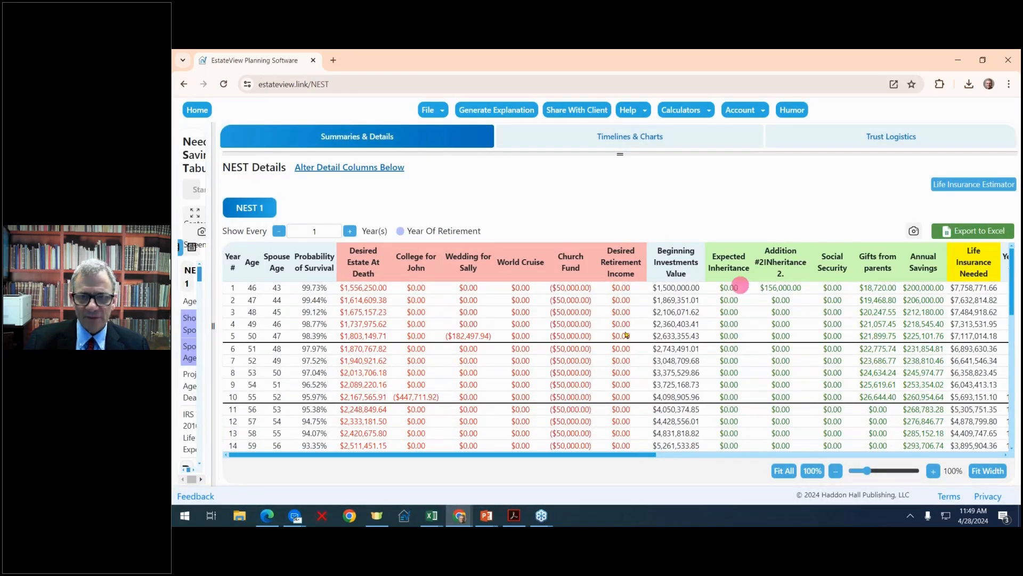
# Fit the NEST Details table to the available width, enlarge it to 60% and bring its last columns into view.
pyautogui.click(980, 472)
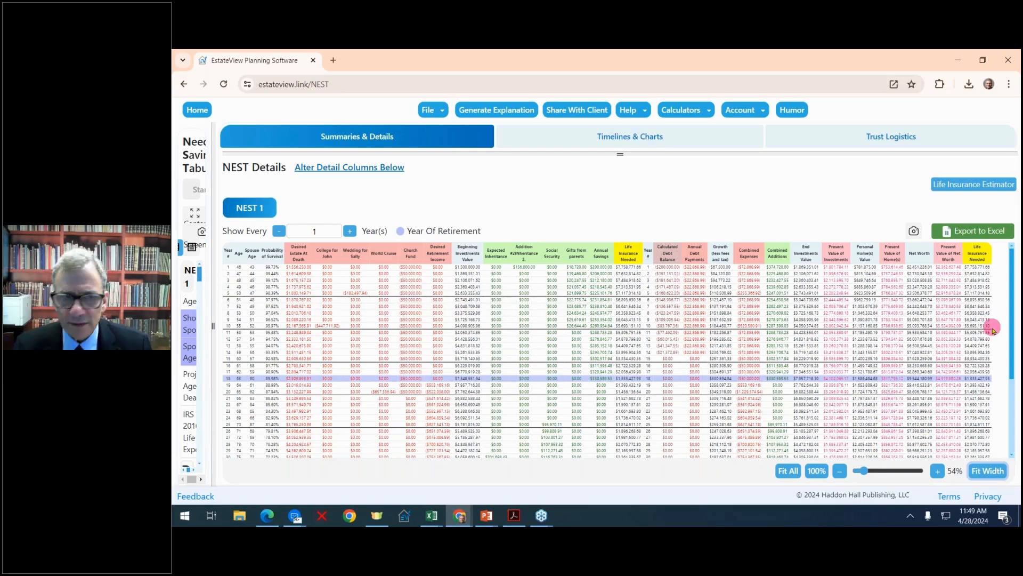
pyautogui.click(938, 471)
pyautogui.click(940, 472)
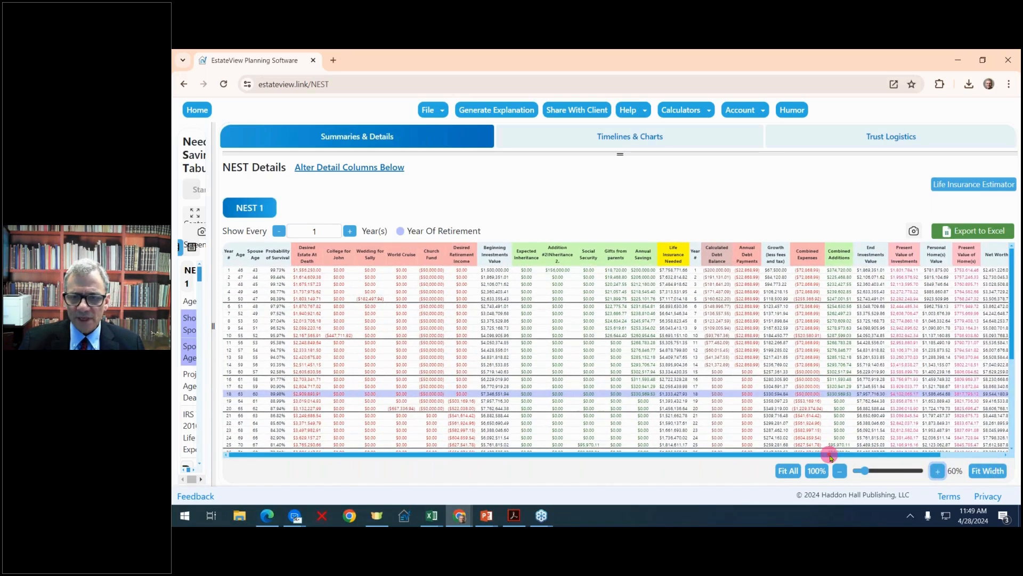
pyautogui.moveTo(831, 457); pyautogui.dragTo(973, 315)
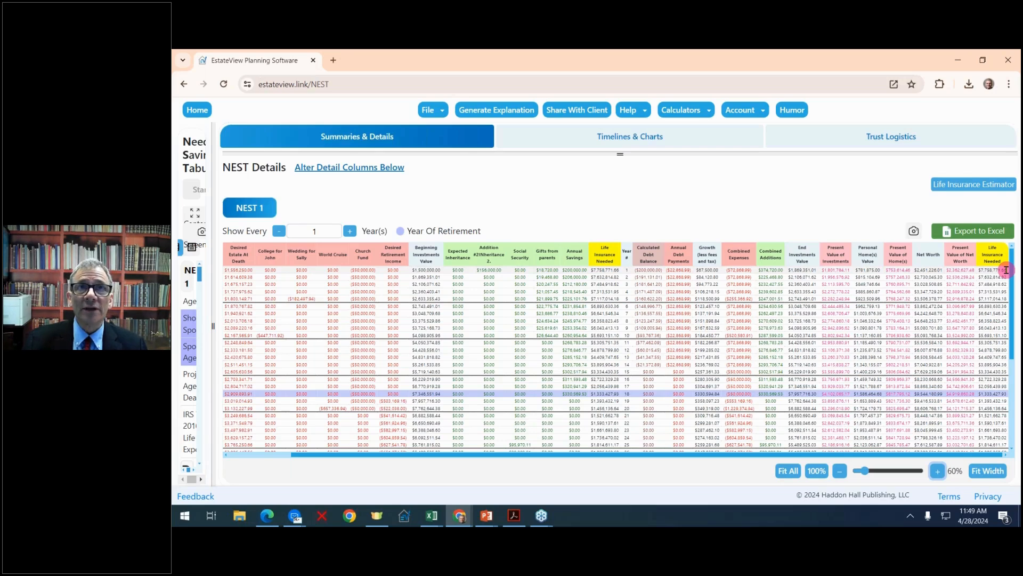
# Estimate life insurance premiums for the 42-year-old female with a death benefit of $7,500,000, and close the estimator.
pyautogui.click(978, 184)
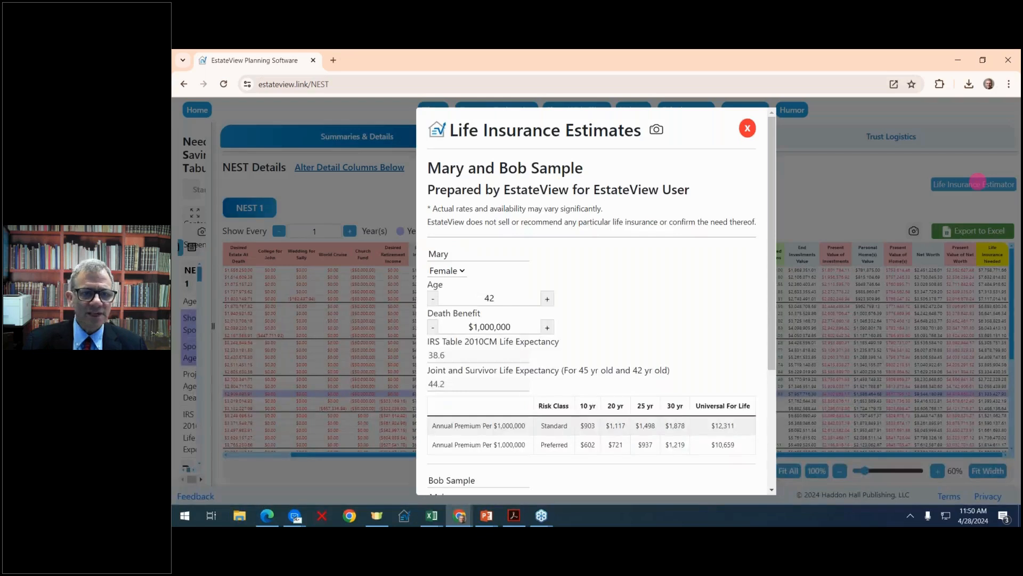
pyautogui.click(549, 299)
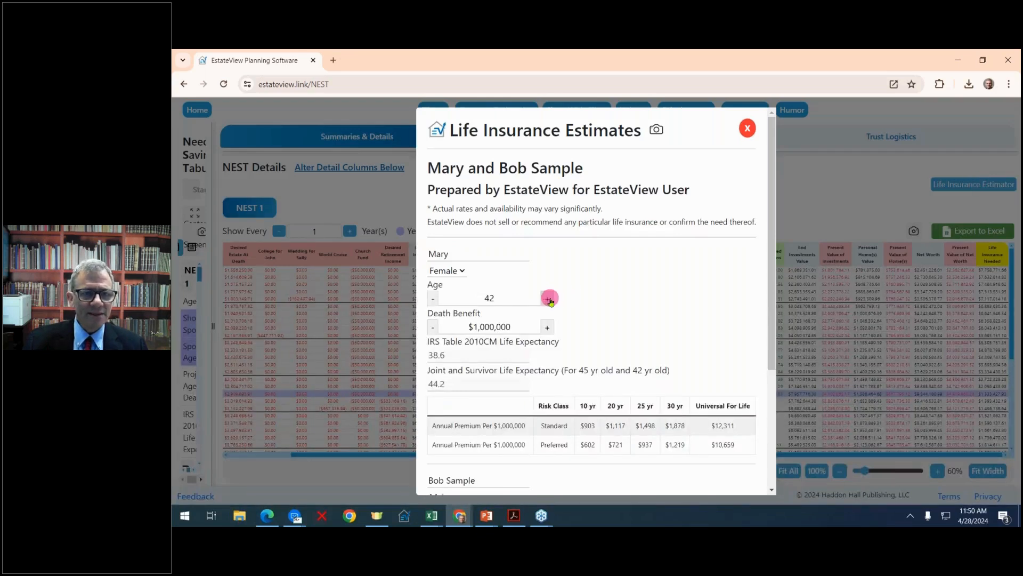
pyautogui.doubleClick(548, 327)
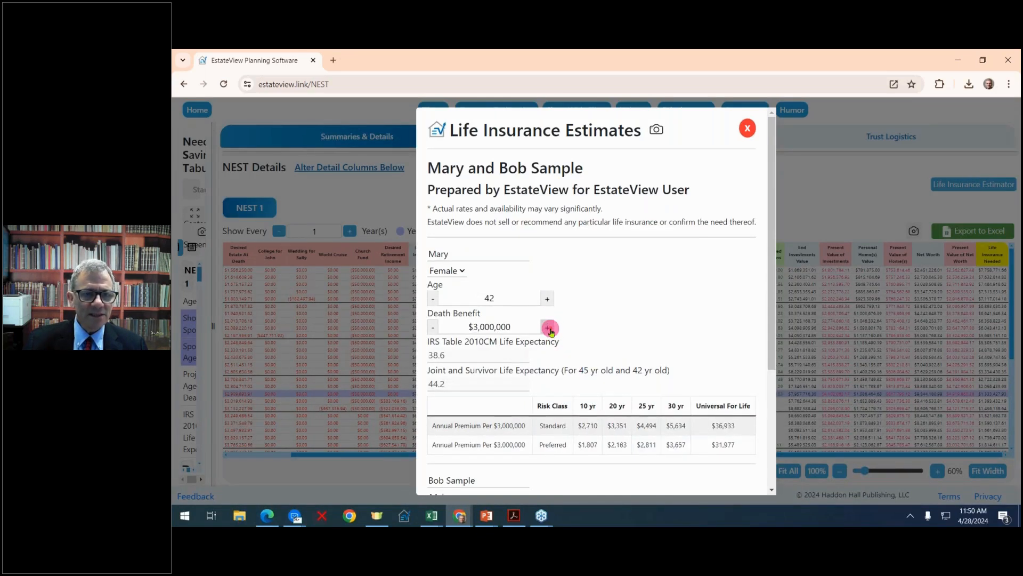
pyautogui.click(549, 327)
pyautogui.click(548, 327)
pyautogui.doubleClick(549, 328)
pyautogui.click(550, 328)
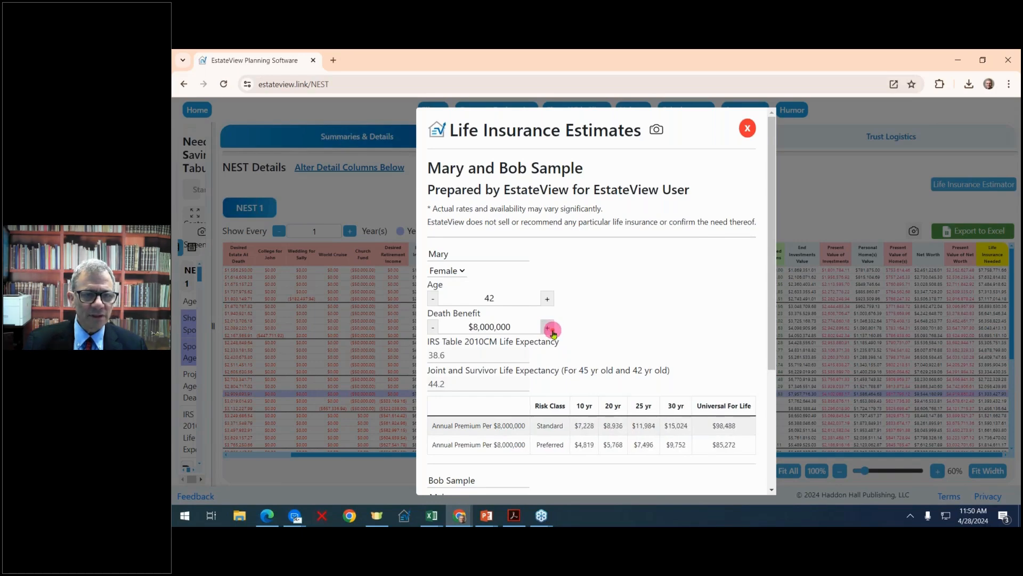
pyautogui.click(549, 328)
pyautogui.click(435, 326)
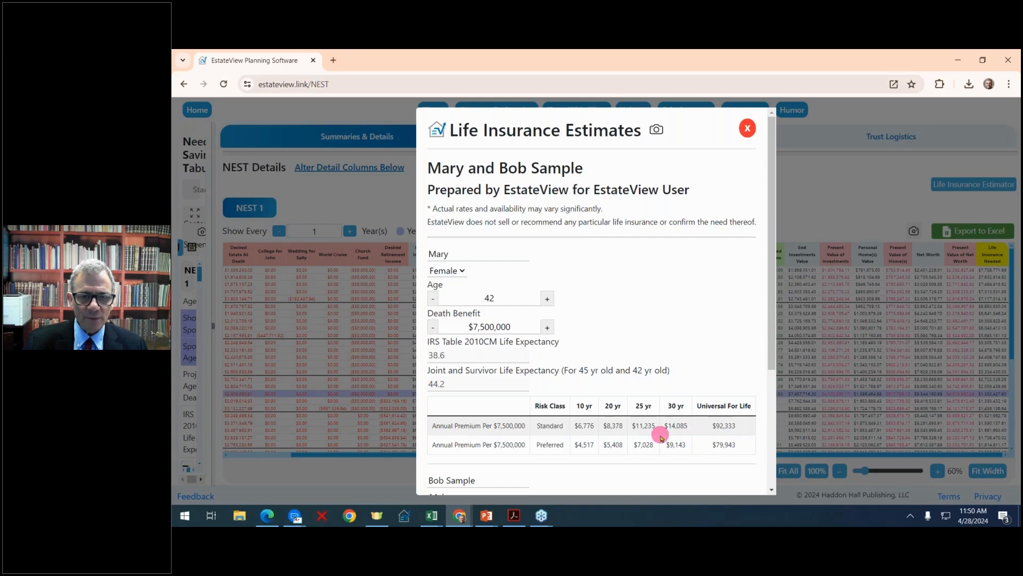
pyautogui.click(748, 129)
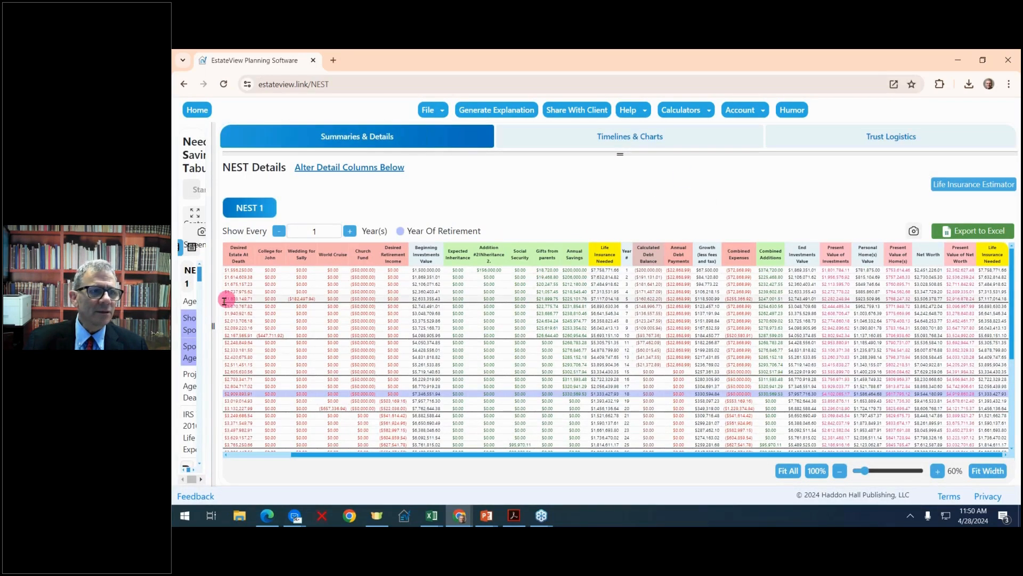
# Widen the inputs area and review the entered additions, current debt, one-time expenses and recurring expenses.
pyautogui.moveTo(213, 326); pyautogui.dragTo(567, 320)
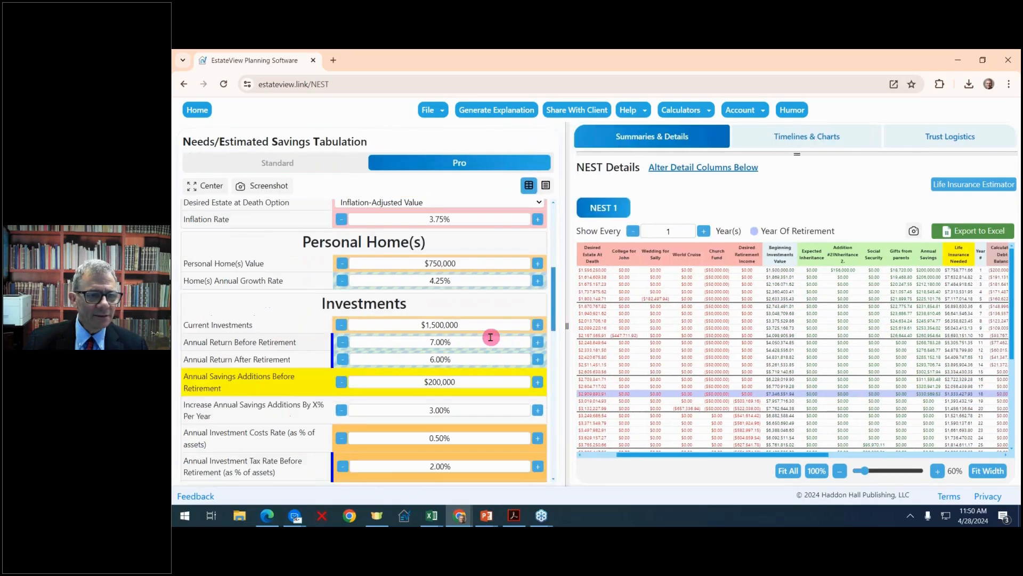
pyautogui.scroll(-5, 491, 336)
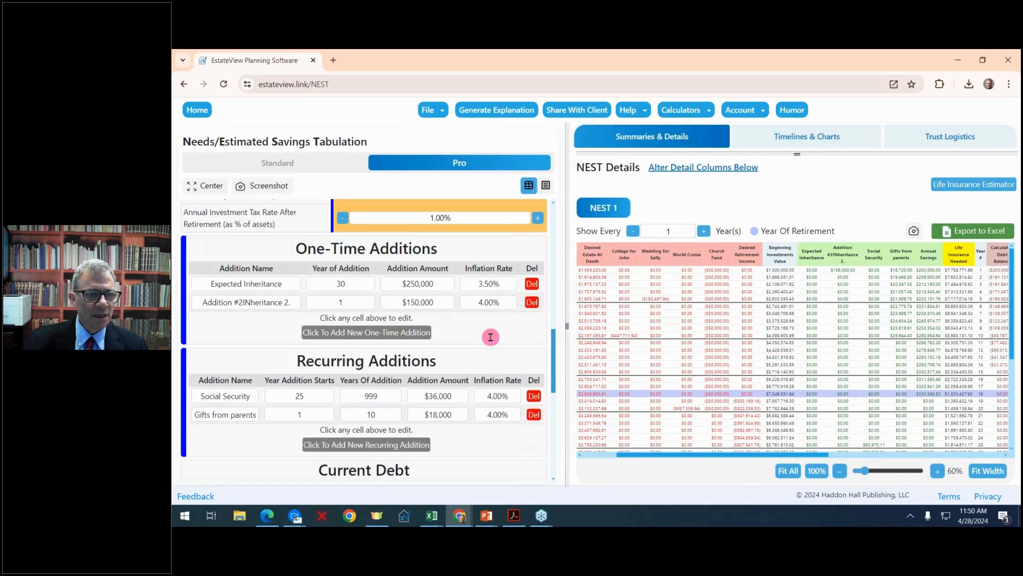
pyautogui.scroll(-2, 490, 337)
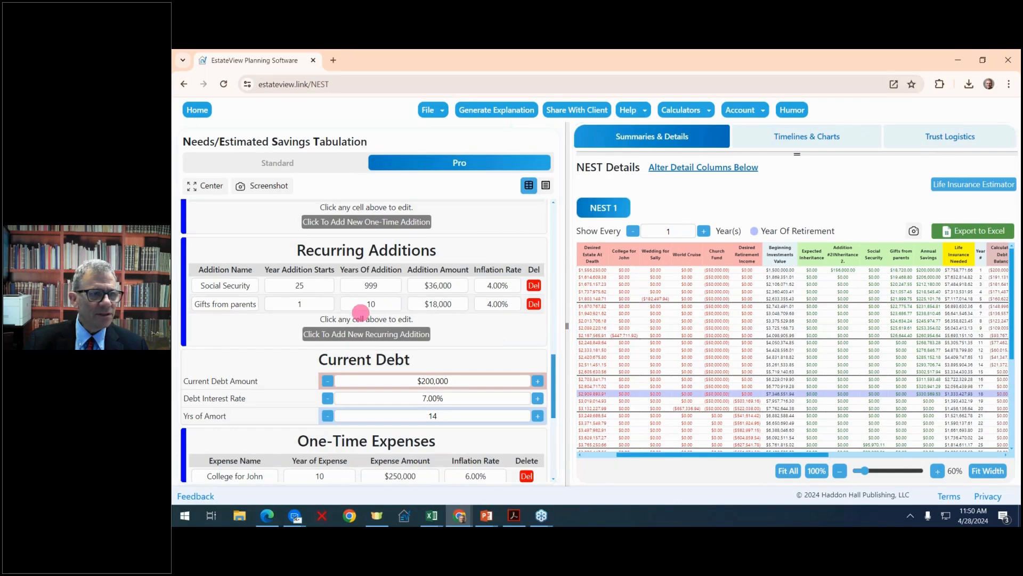
pyautogui.scroll(-1, 506, 342)
pyautogui.scroll(-2, 506, 342)
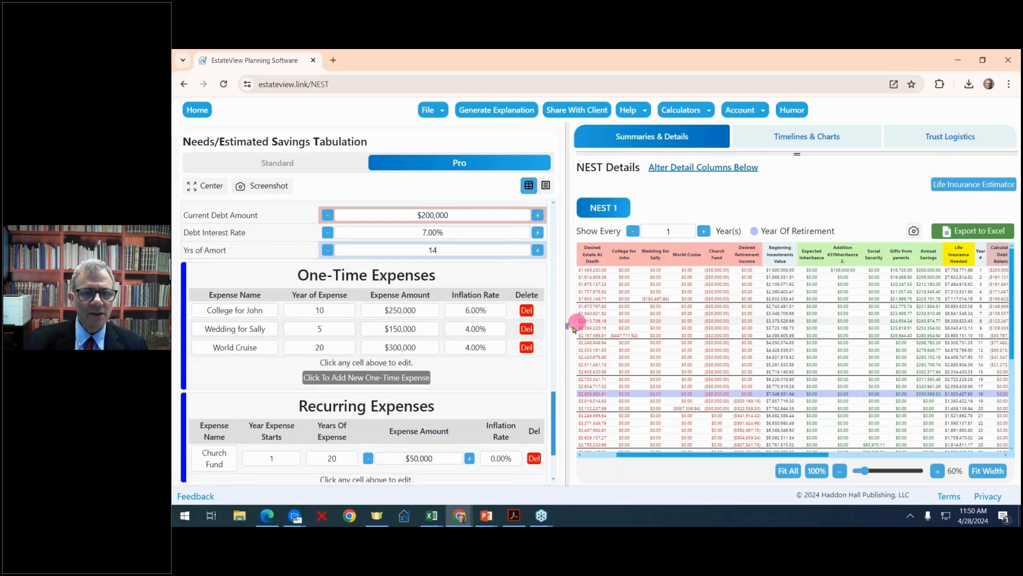
# Enlarge the NEST Summaries area and add the Years Illustrated, Annual Return Before Rtrment and Annual Return After Rtrment columns to its table.
pyautogui.moveTo(567, 324); pyautogui.dragTo(244, 299)
pyautogui.moveTo(637, 158); pyautogui.dragTo(633, 264)
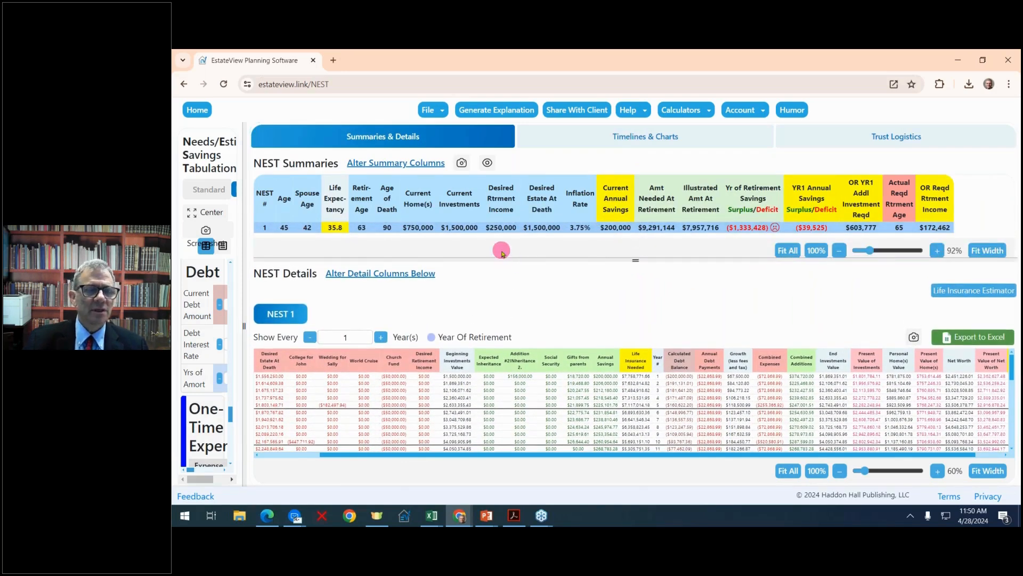
pyautogui.click(391, 163)
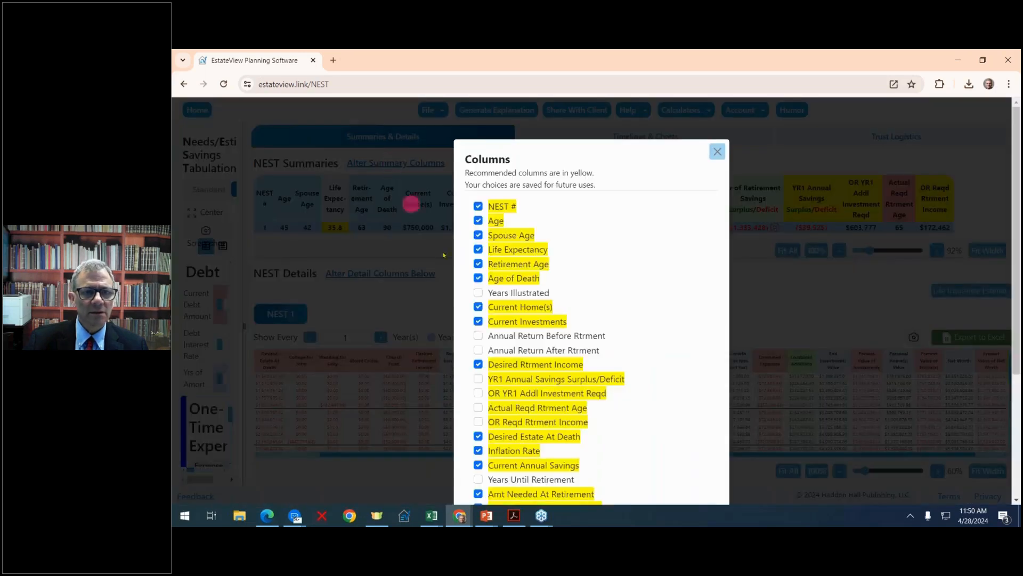
pyautogui.click(478, 293)
pyautogui.click(478, 336)
pyautogui.click(478, 350)
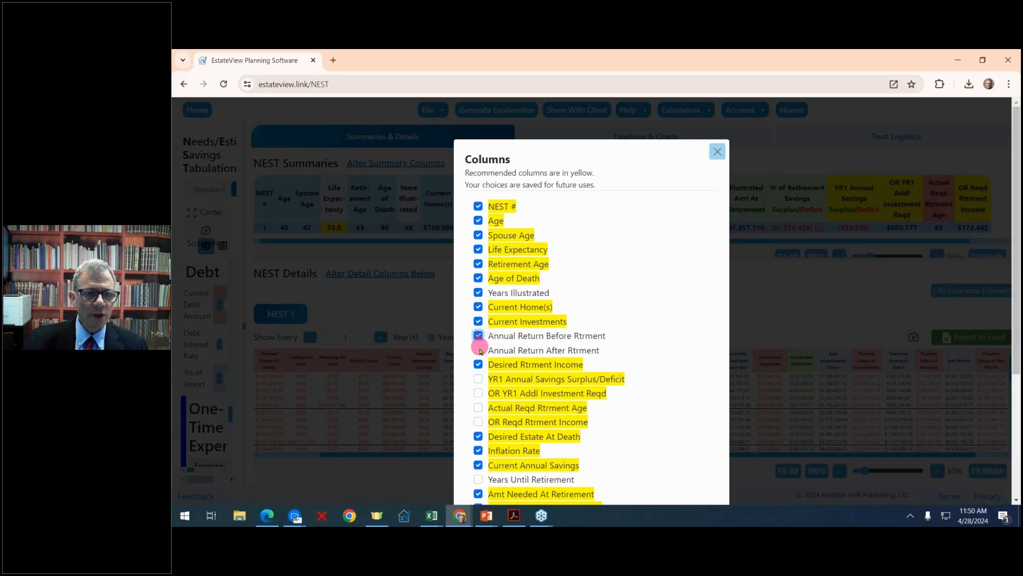
# Add the upper YR1 Annual Savings Surplus/Deficit, OR YR1 Addl Investment Reqd, Actual Reqd Rtrment Age and OR Reqd Rtrment Income summary columns and fit the table's width.
pyautogui.click(478, 378)
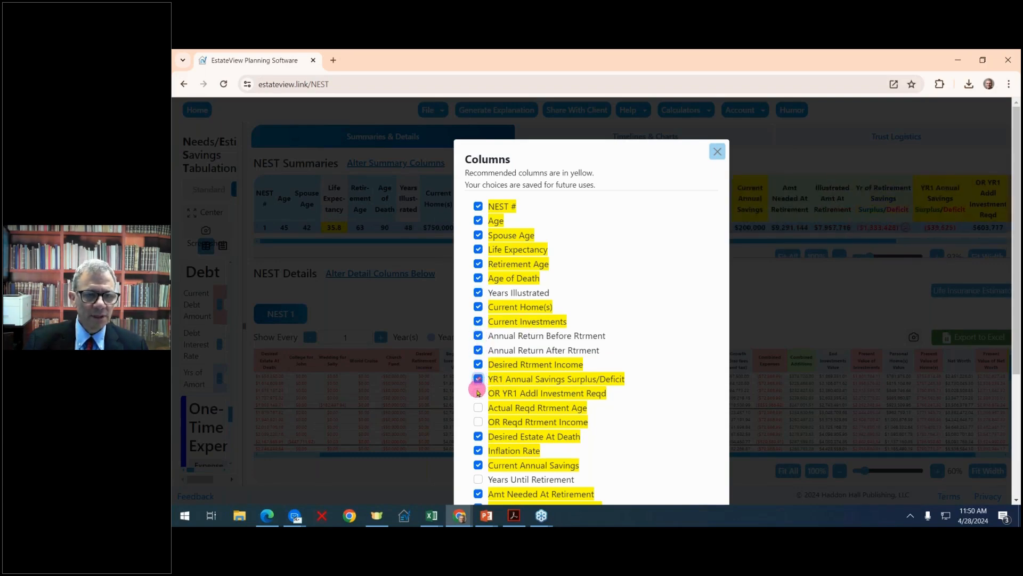
pyautogui.click(478, 393)
pyautogui.click(478, 407)
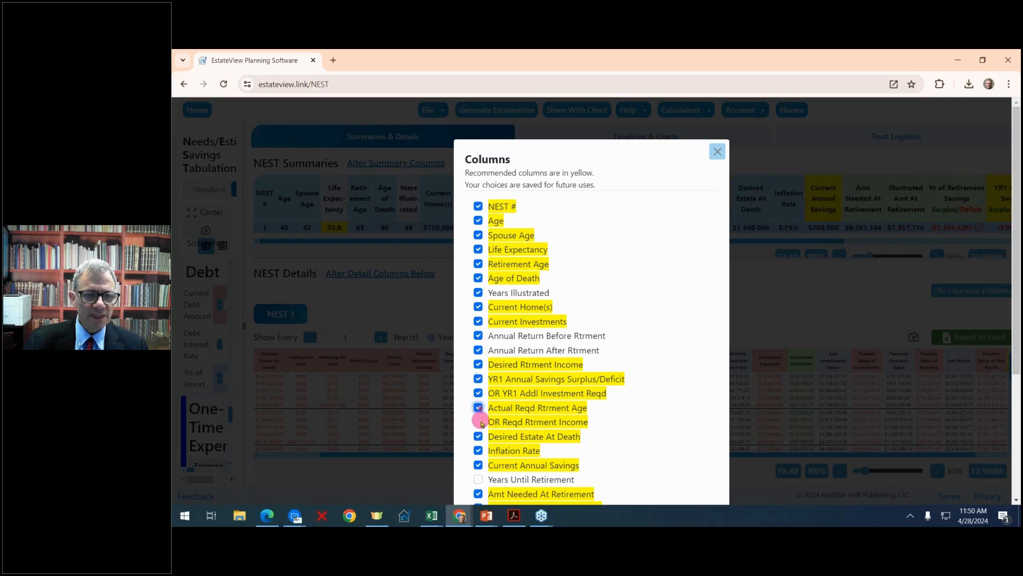
pyautogui.click(478, 422)
pyautogui.scroll(-2, 554, 410)
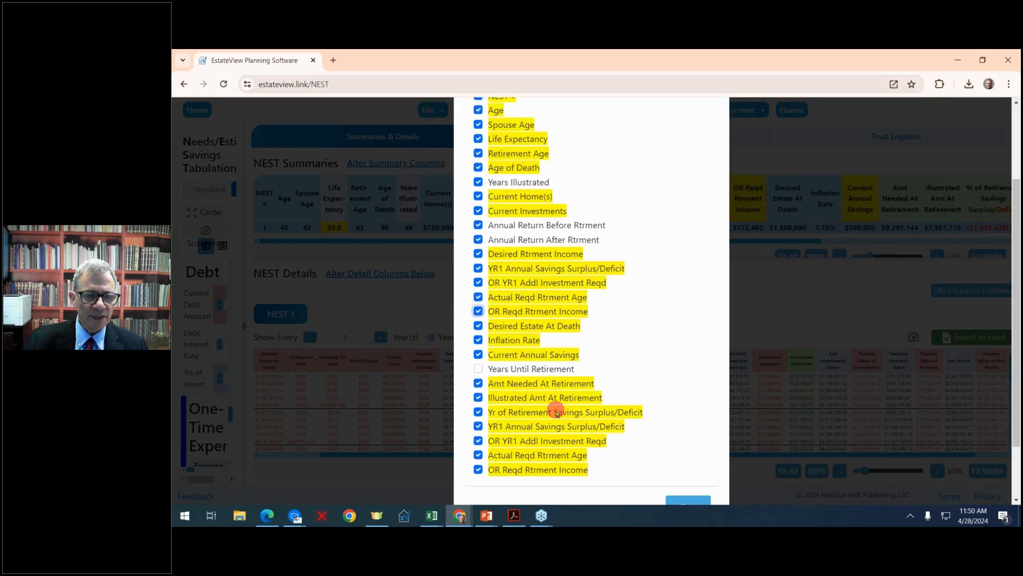
pyautogui.scroll(1, 552, 412)
pyautogui.scroll(-3, 553, 412)
pyautogui.click(687, 430)
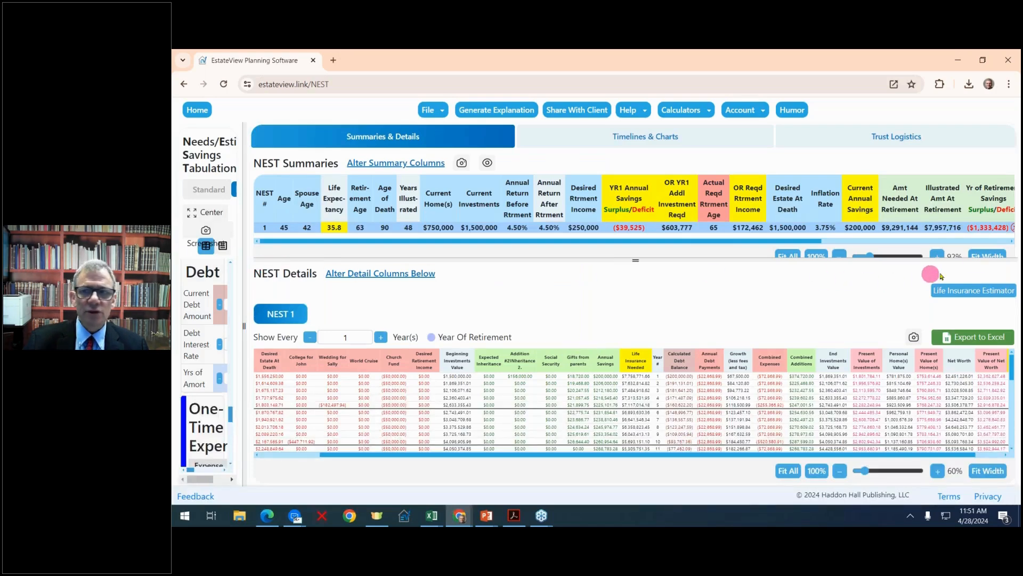
pyautogui.click(995, 258)
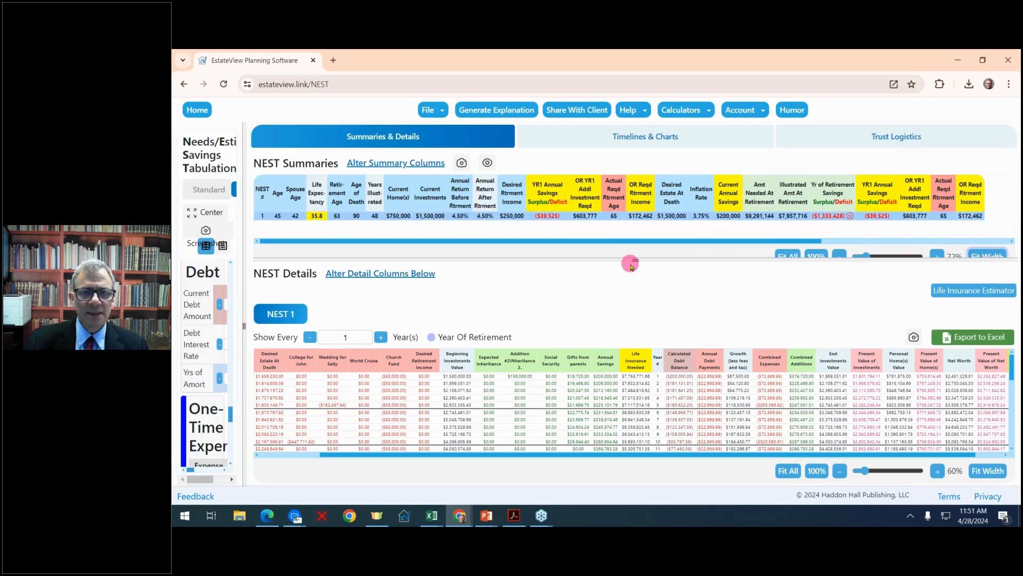
# Enlarge the NEST Details area, export the table to Excel and open the downloaded NESTDetails.xlsx.
pyautogui.moveTo(632, 264); pyautogui.dragTo(639, 146)
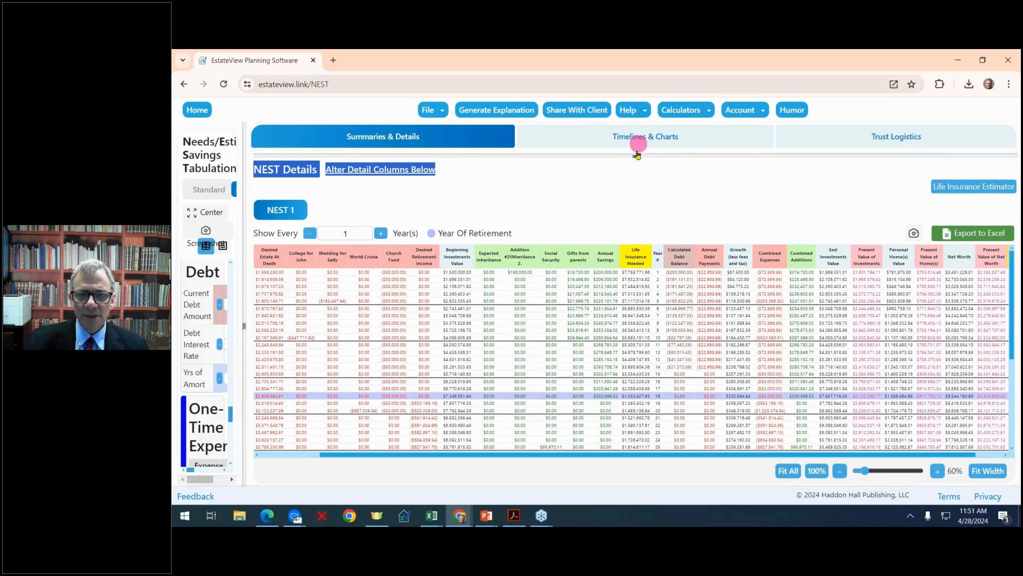
pyautogui.moveTo(638, 155)
pyautogui.mouseDown()
pyautogui.moveTo(634, 178)
pyautogui.moveTo(644, 137)
pyautogui.mouseUp()
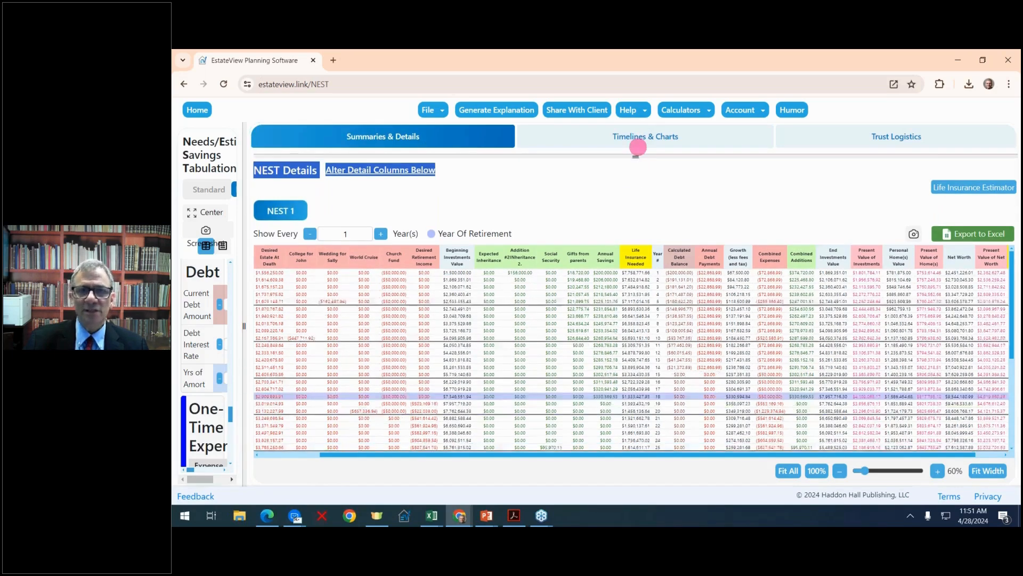
pyautogui.click(971, 240)
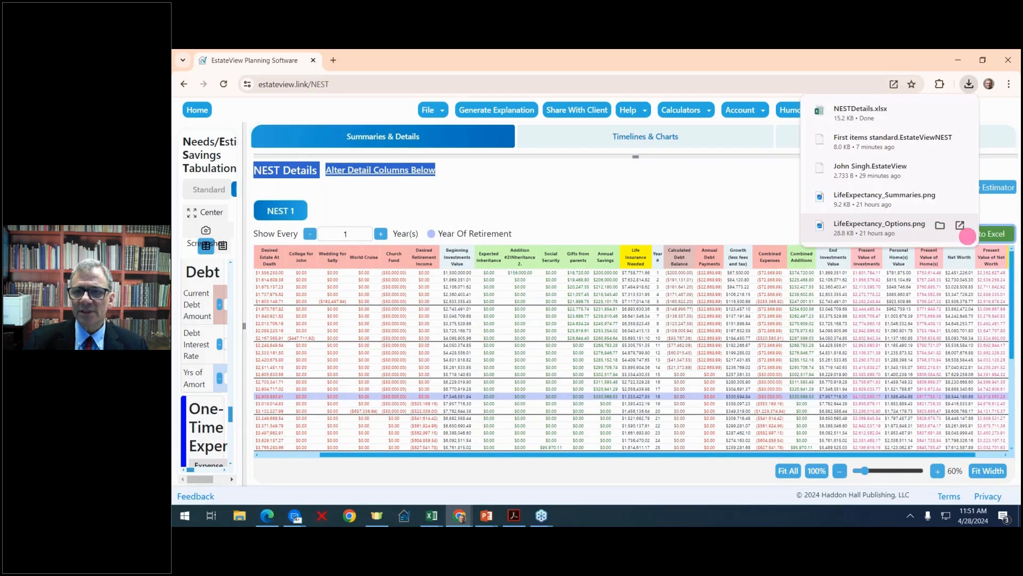
pyautogui.click(891, 119)
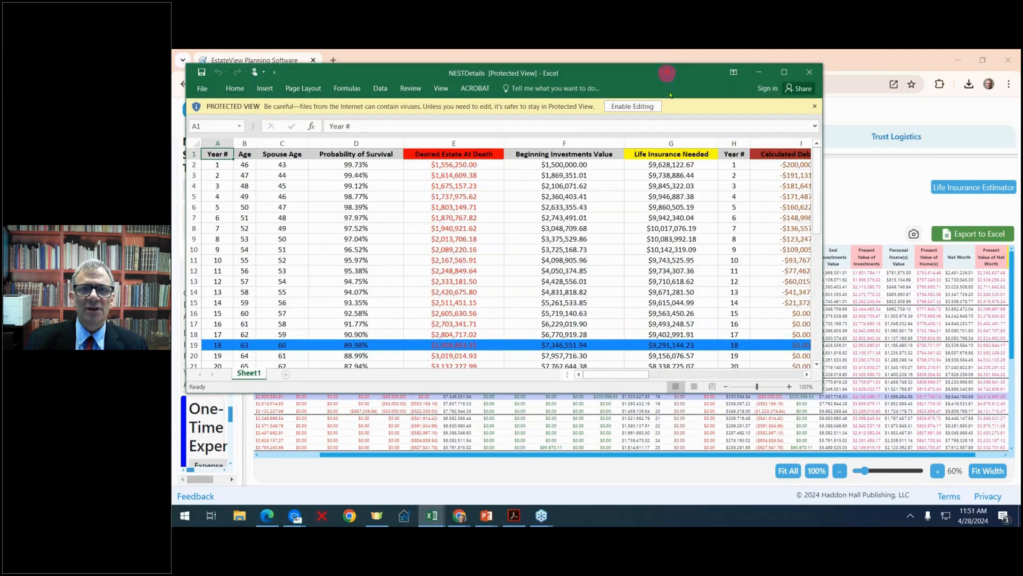
# Maximize the NESTDetails workbook, examine its yearly rows through year 48, and close it.
pyautogui.moveTo(667, 73); pyautogui.dragTo(755, 195)
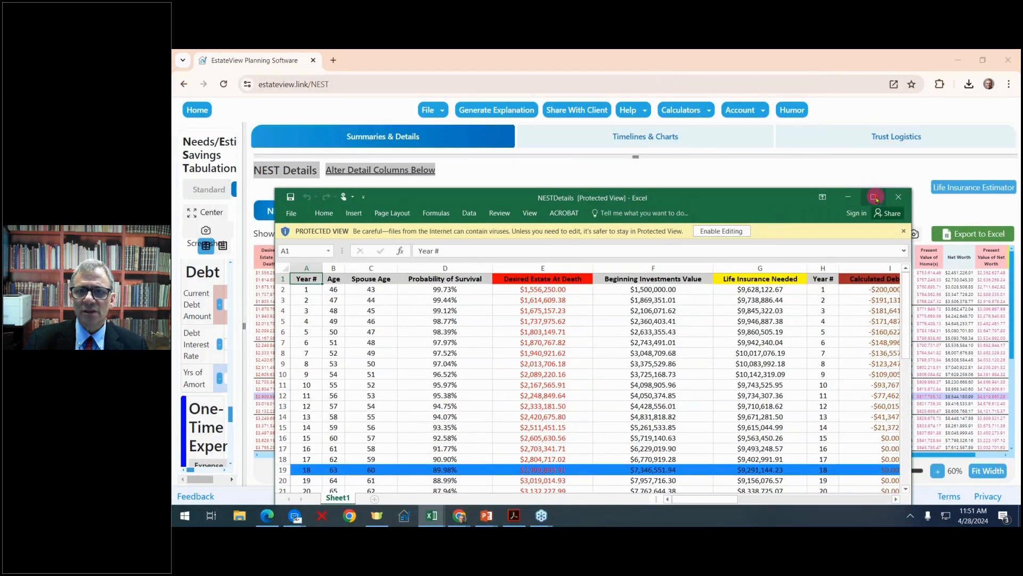
pyautogui.click(875, 198)
pyautogui.scroll(-9, 745, 253)
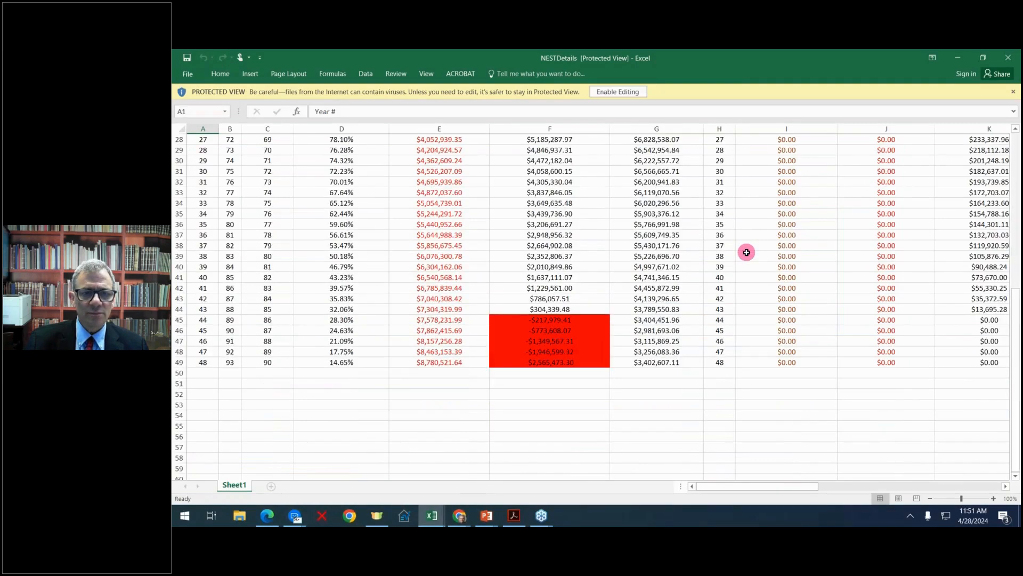
pyautogui.scroll(7, 747, 252)
pyautogui.scroll(-3, 747, 252)
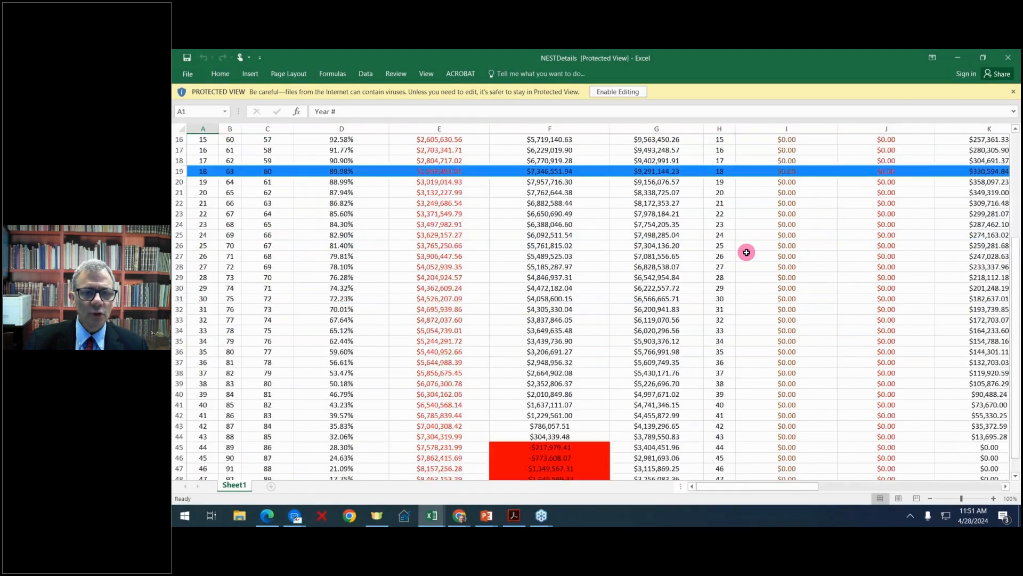
pyautogui.scroll(-1, 747, 252)
pyautogui.scroll(6, 747, 252)
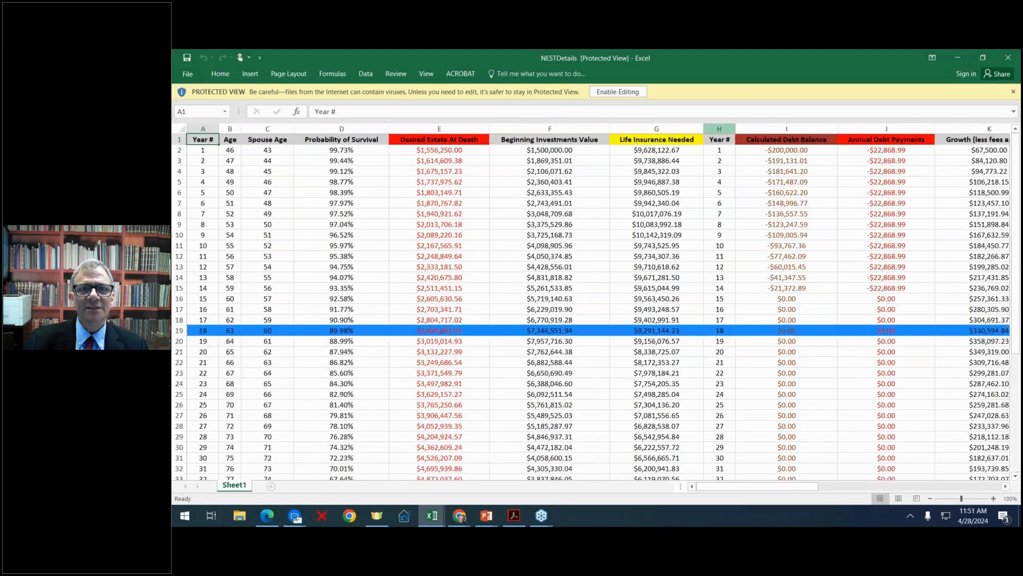
pyautogui.moveTo(701, 61); pyautogui.dragTo(1021, 69)
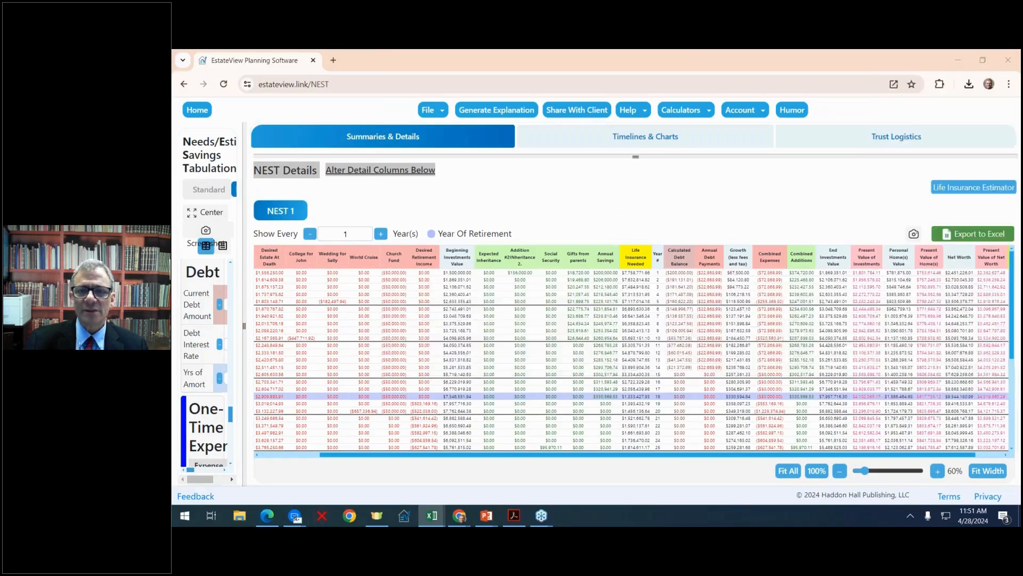
# Remove Beginning Investments Value, Additions List, the first Life Insurance Needed, the second Year #, Calculated Debt Balance and Annual Debt Payments from the NEST Details columns.
pyautogui.moveTo(244, 280)
pyautogui.mouseDown()
pyautogui.moveTo(389, 268)
pyautogui.moveTo(370, 280)
pyautogui.moveTo(206, 274)
pyautogui.mouseUp()
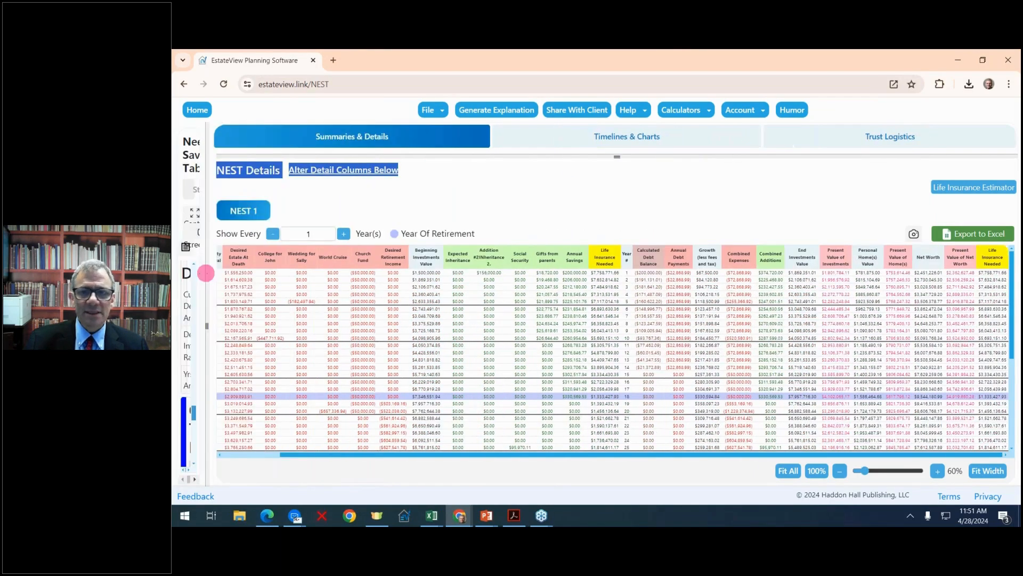
pyautogui.click(347, 171)
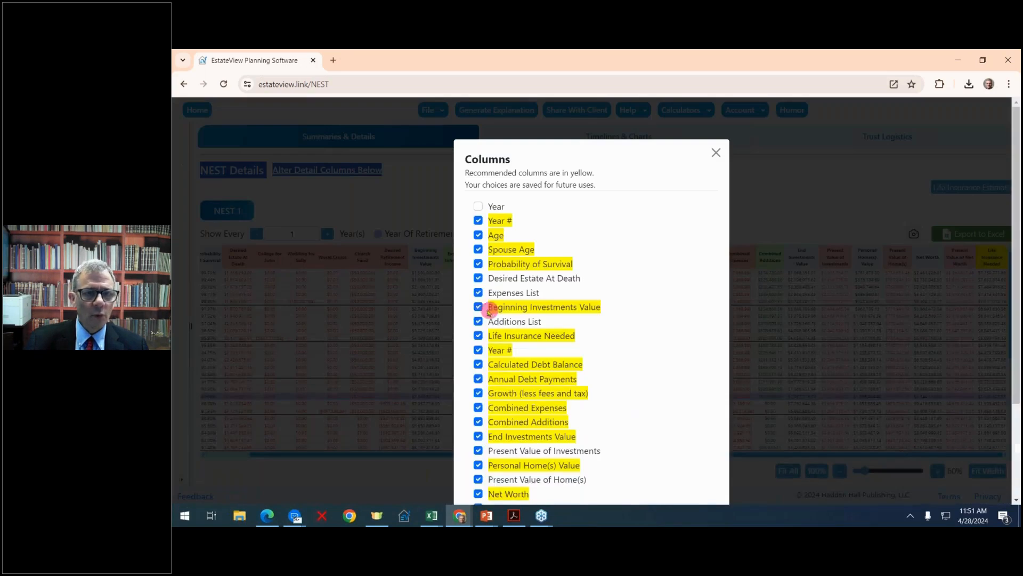
pyautogui.click(484, 313)
pyautogui.click(478, 321)
pyautogui.click(479, 307)
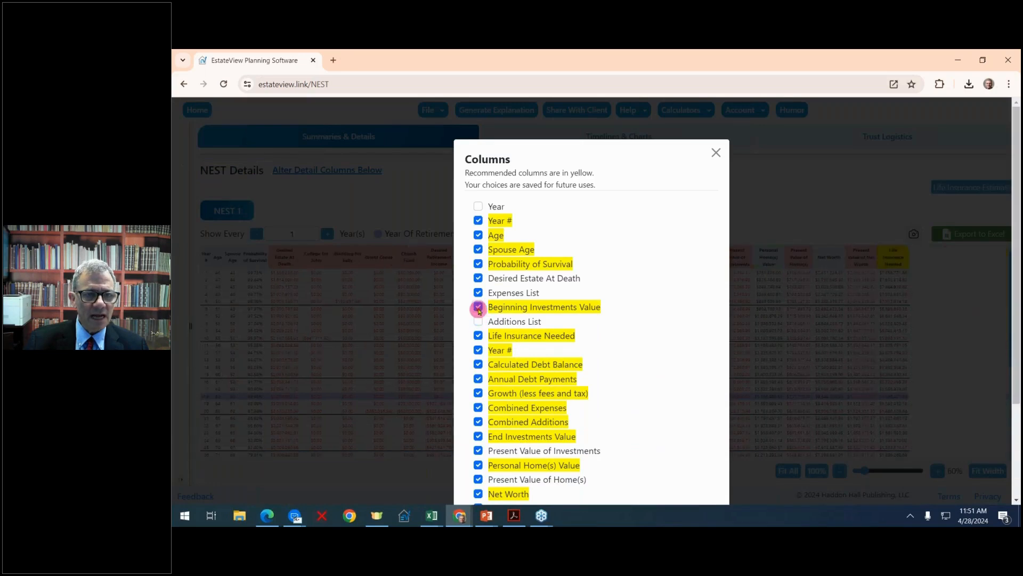
pyautogui.click(478, 335)
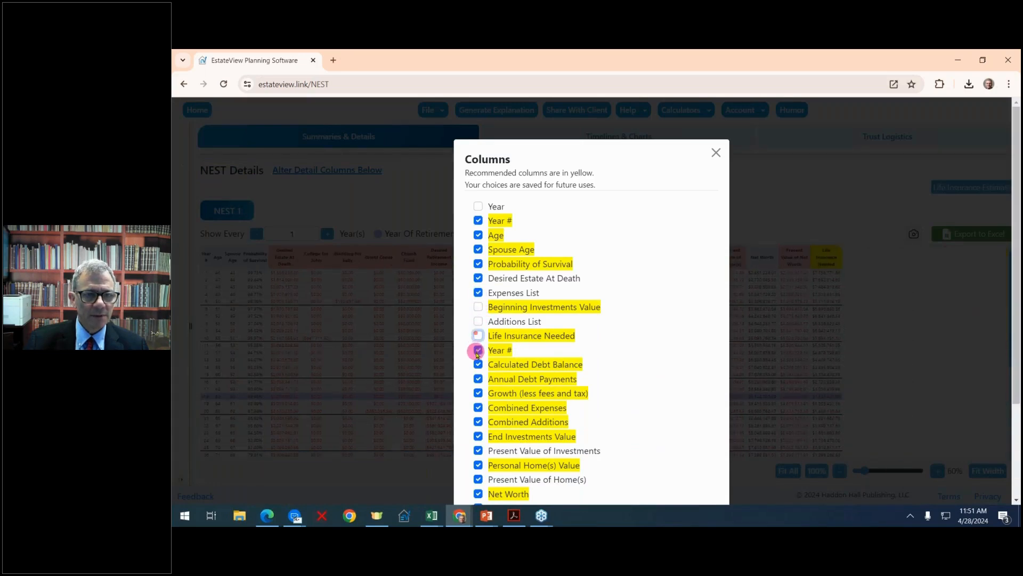
pyautogui.click(478, 350)
pyautogui.click(478, 364)
pyautogui.click(478, 380)
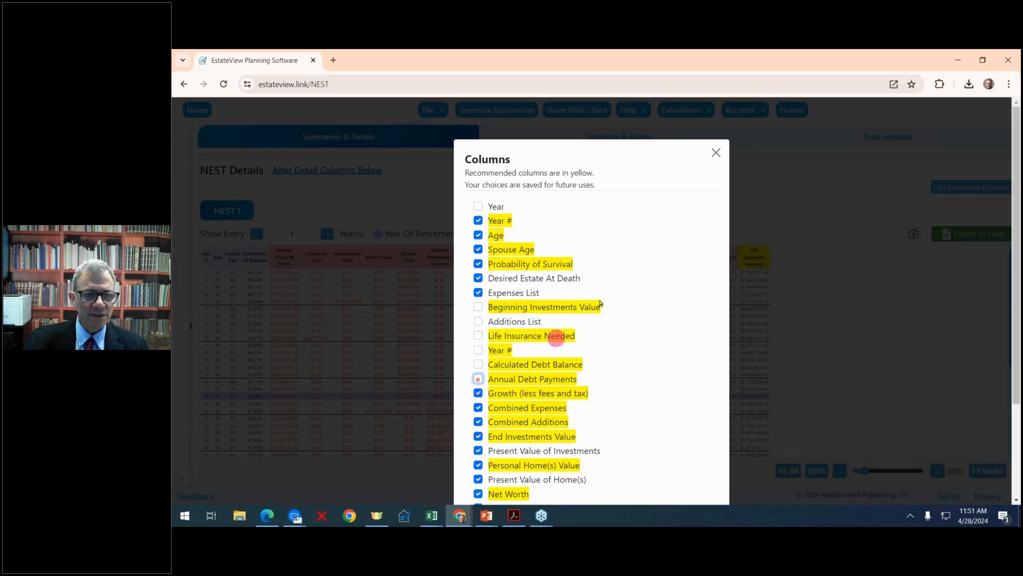
pyautogui.click(716, 152)
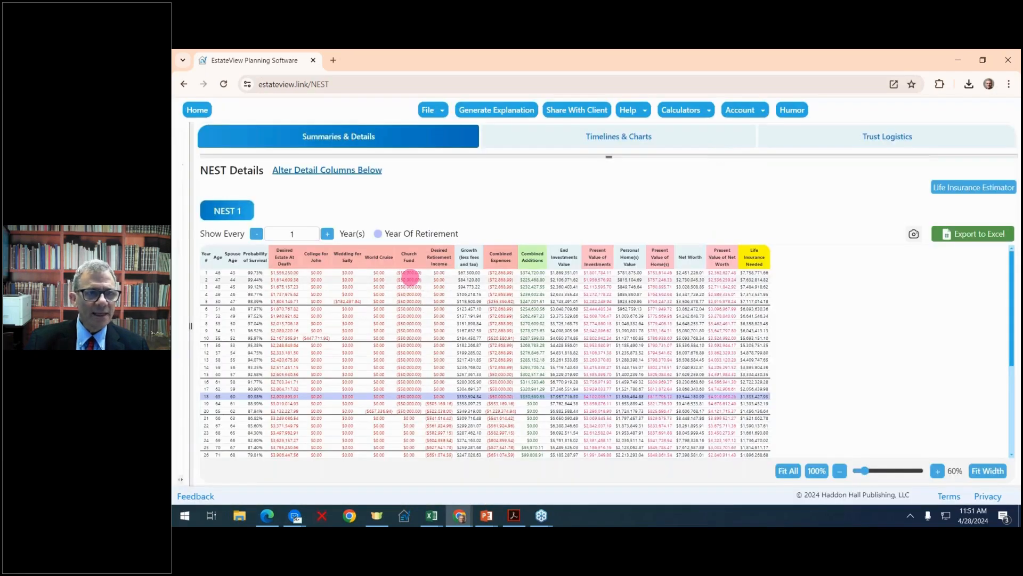
# Fit the NEST Details table to the available width and set it to show every 3 years.
pyautogui.click(988, 471)
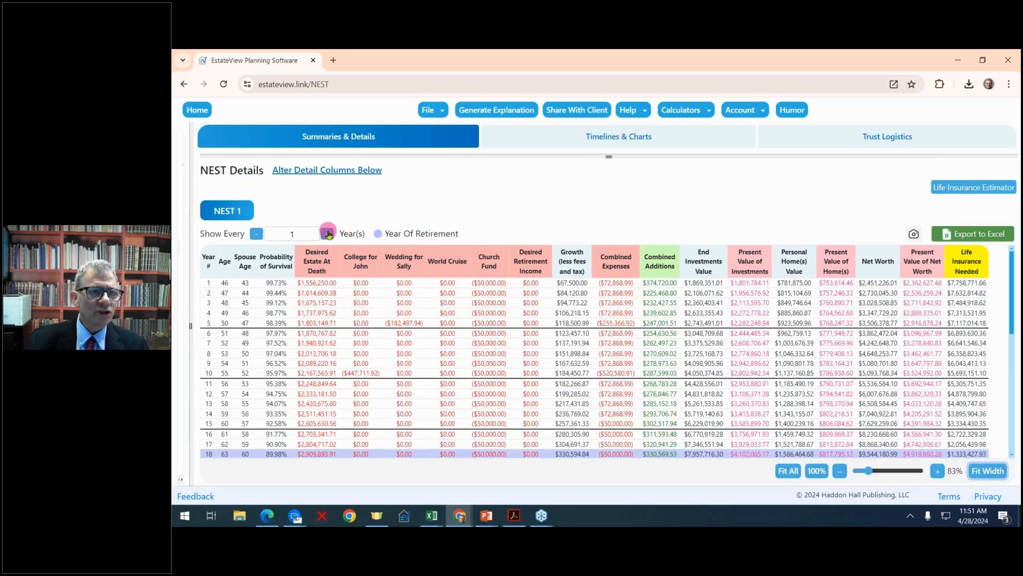
pyautogui.click(328, 233)
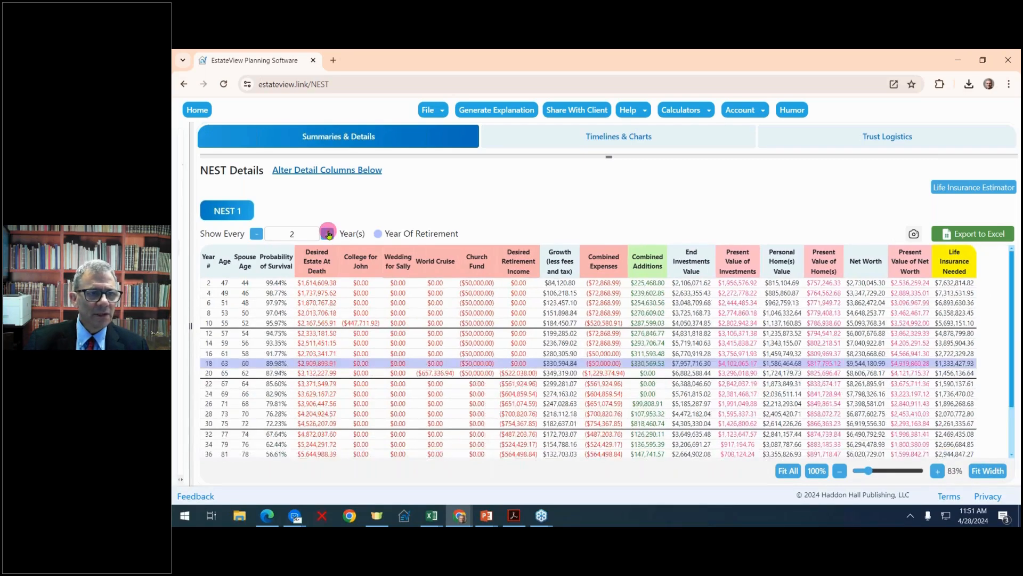
pyautogui.click(327, 233)
pyautogui.click(328, 234)
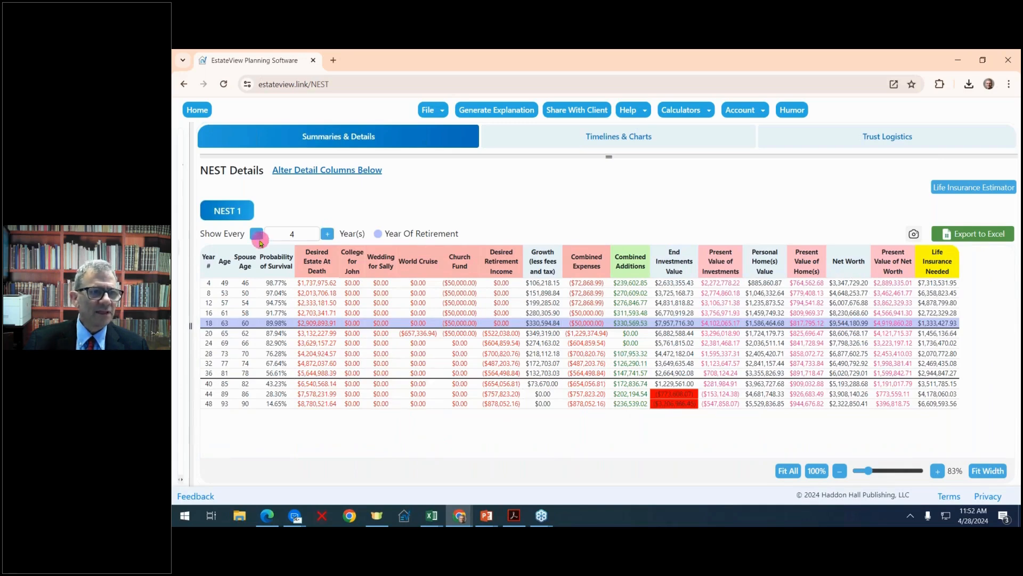
pyautogui.click(257, 235)
pyautogui.moveTo(258, 240); pyautogui.dragTo(433, 302)
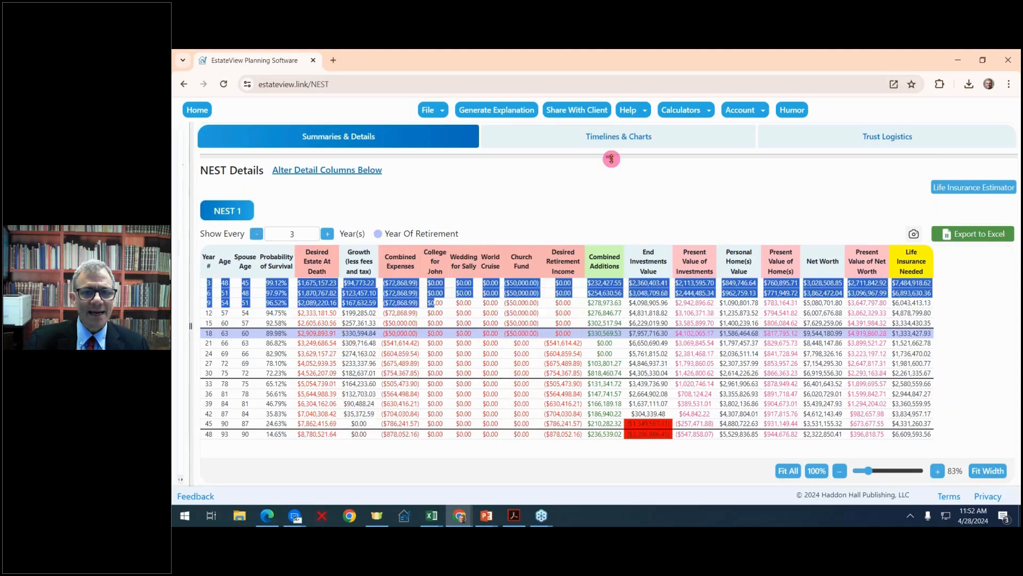
# Bring back the NEST Summaries table, widen the inputs area and duplicate NEST 1.
pyautogui.moveTo(611, 158); pyautogui.dragTo(623, 289)
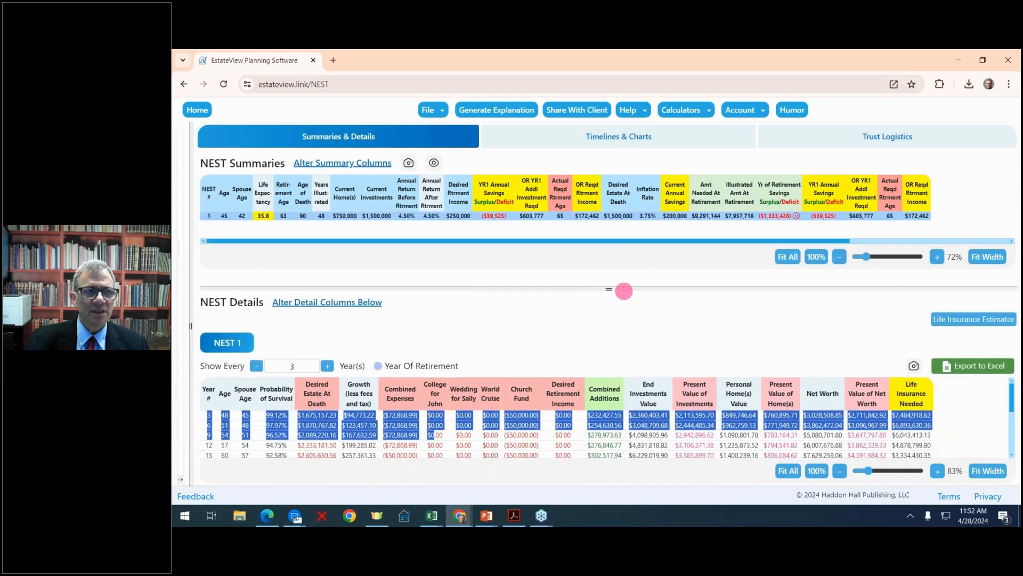
pyautogui.moveTo(193, 326); pyautogui.dragTo(340, 304)
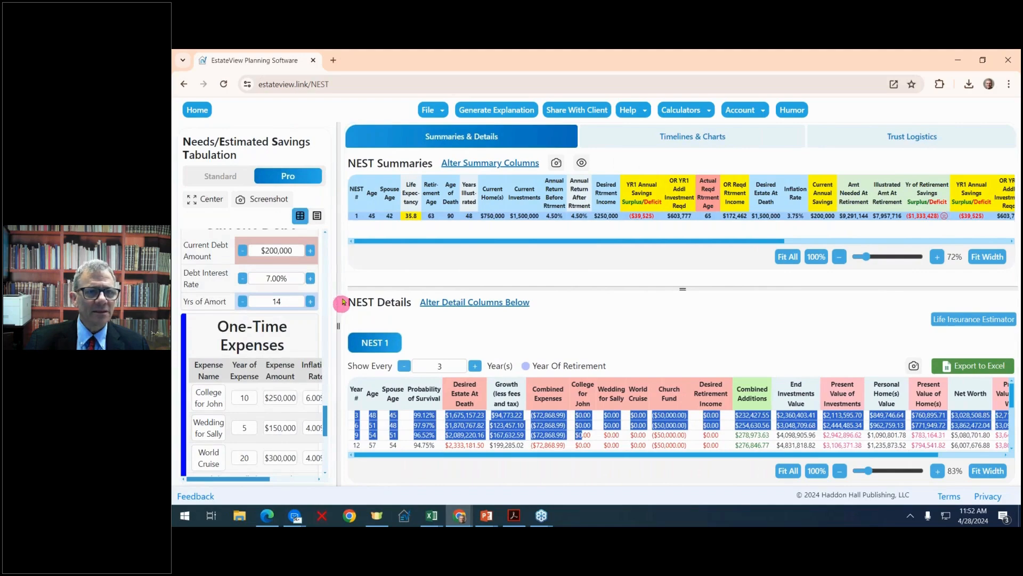
pyautogui.scroll(10, 317, 323)
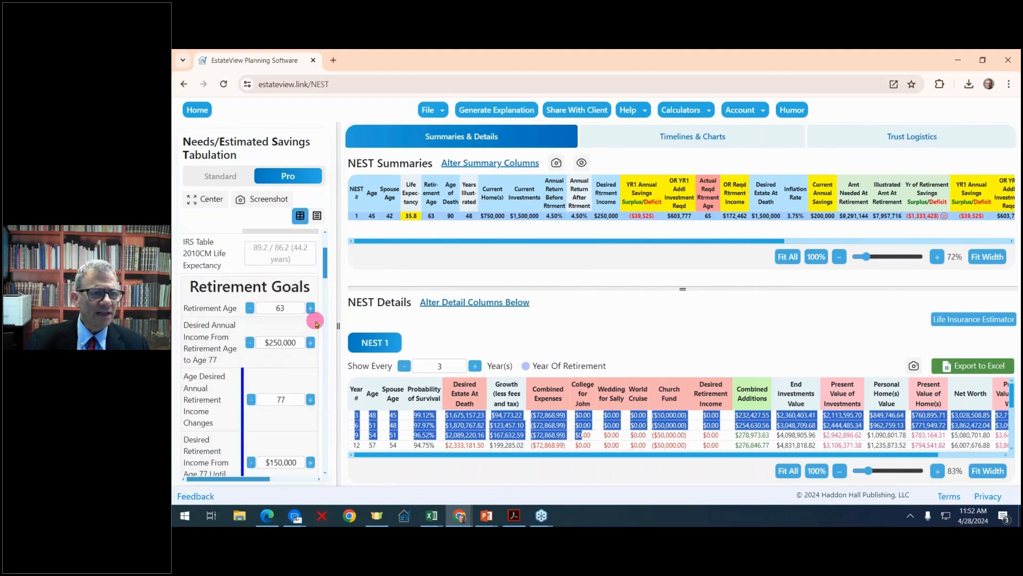
pyautogui.scroll(3, 316, 323)
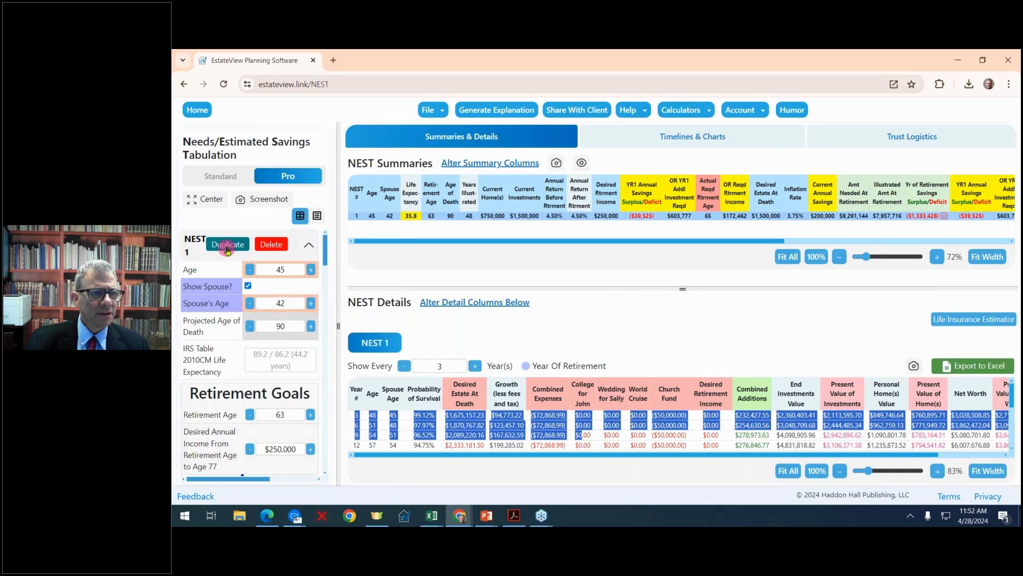
pyautogui.click(227, 245)
# Set NEST 2's Annual Savings Additions Before Retirement to $250,000.
pyautogui.scroll(-1, 288, 331)
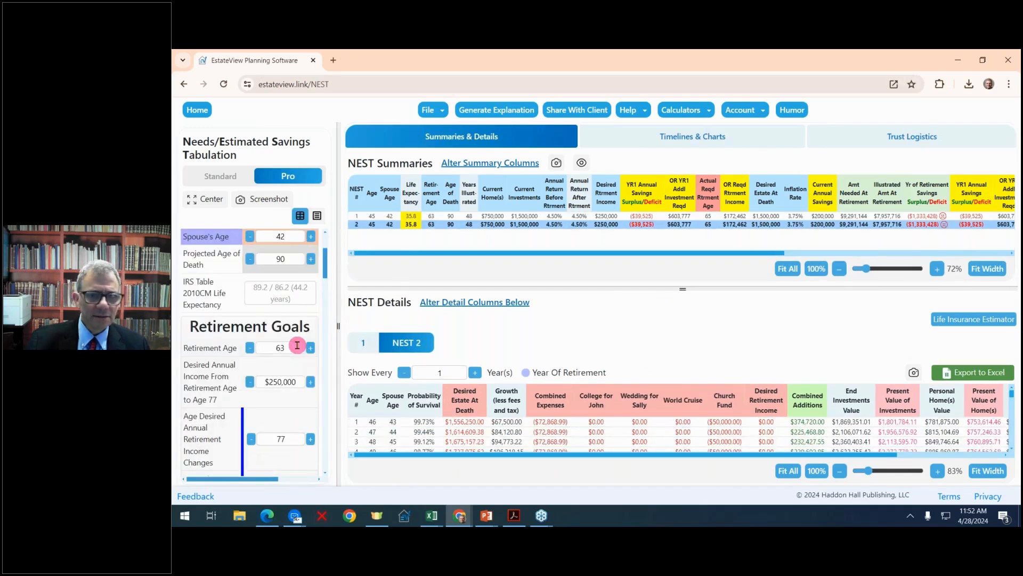
pyautogui.scroll(-1, 297, 349)
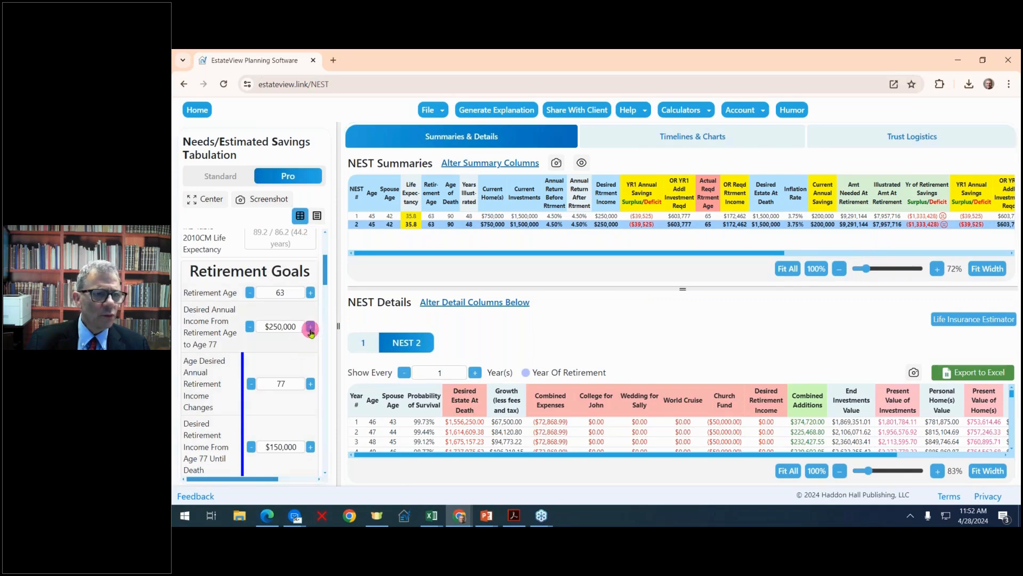
pyautogui.scroll(-7, 310, 331)
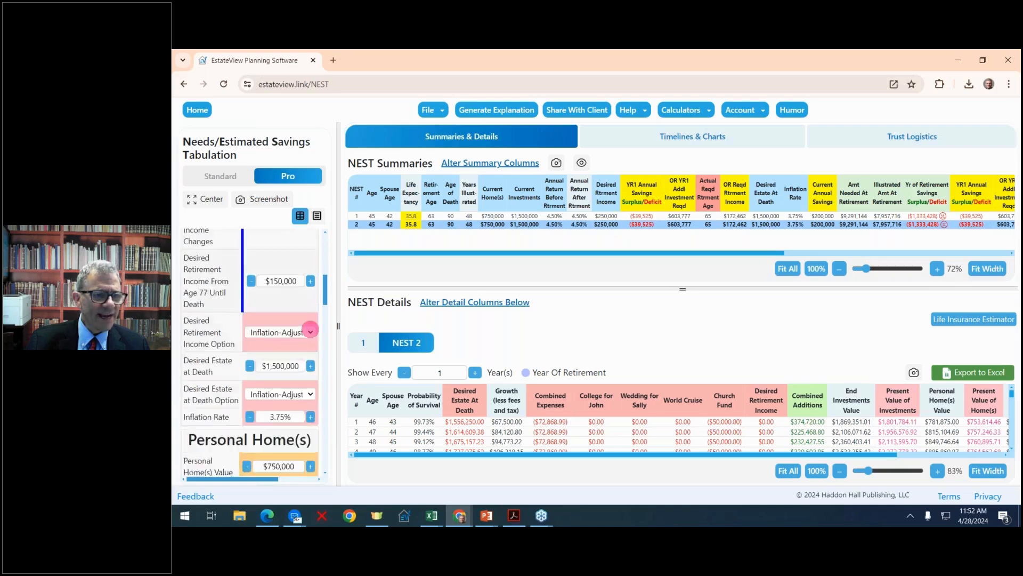
pyautogui.scroll(-2, 311, 330)
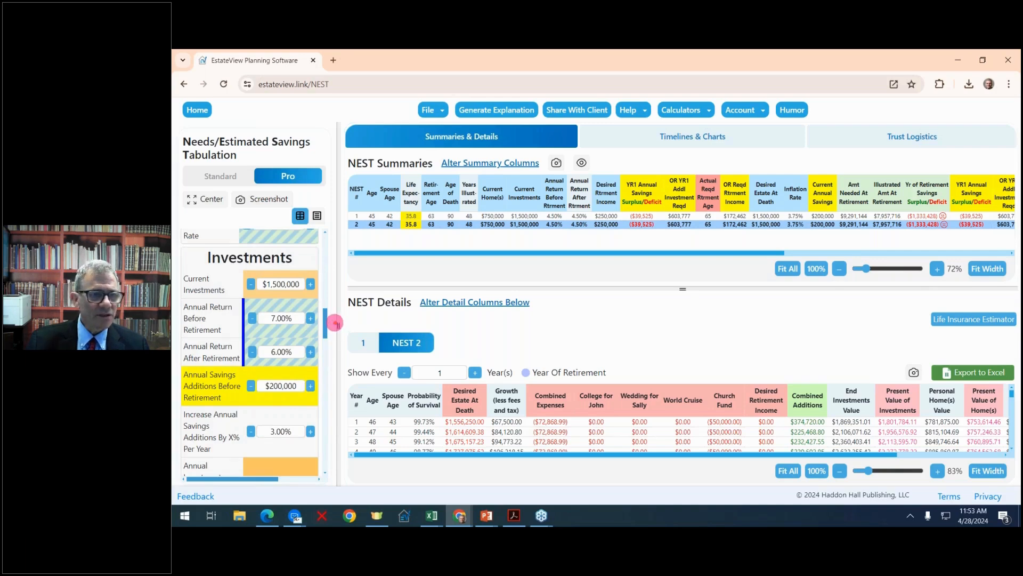
pyautogui.moveTo(334, 323); pyautogui.dragTo(307, 426)
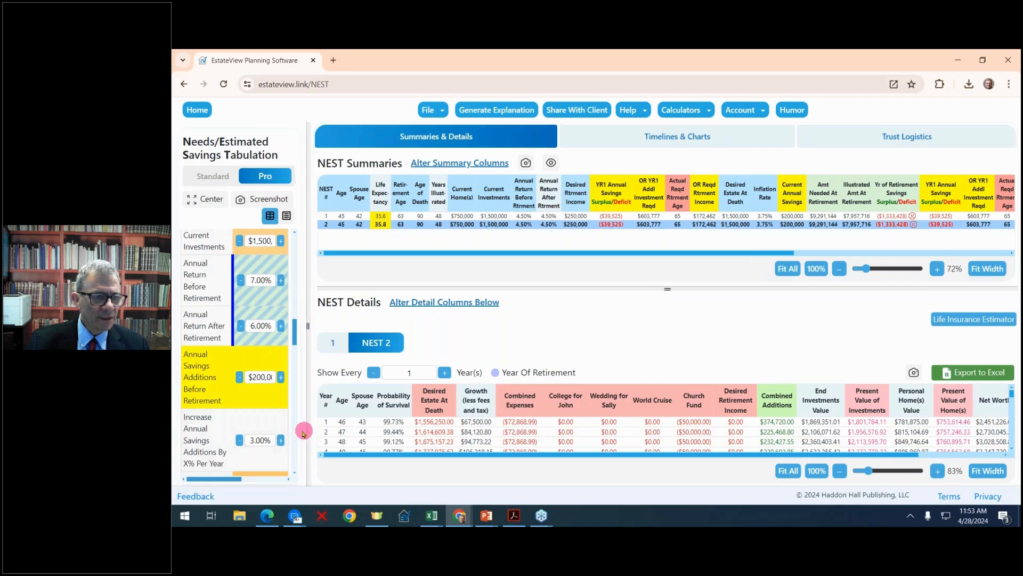
pyautogui.click(280, 378)
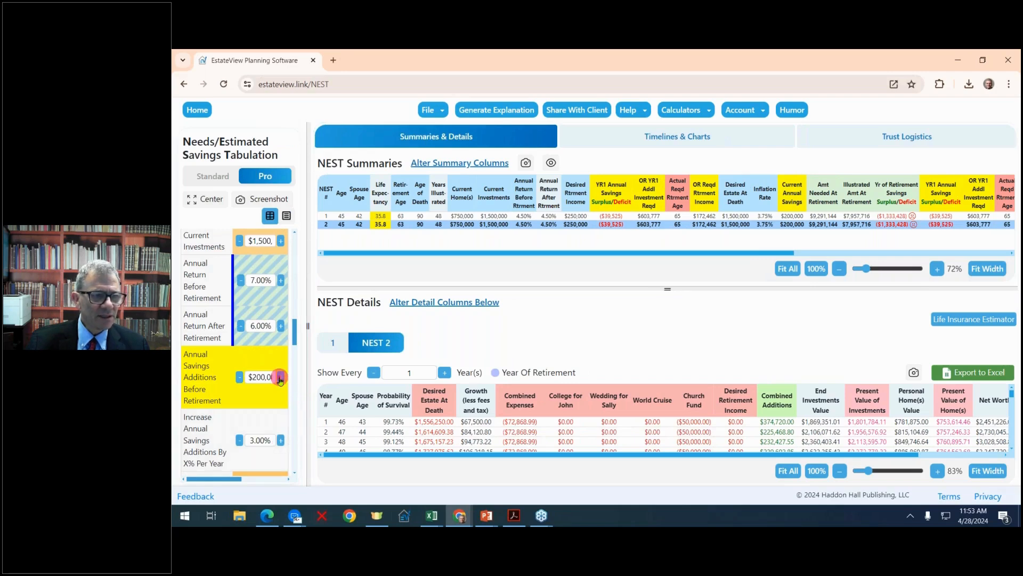
pyautogui.click(280, 378)
pyautogui.click(280, 377)
pyautogui.click(280, 377)
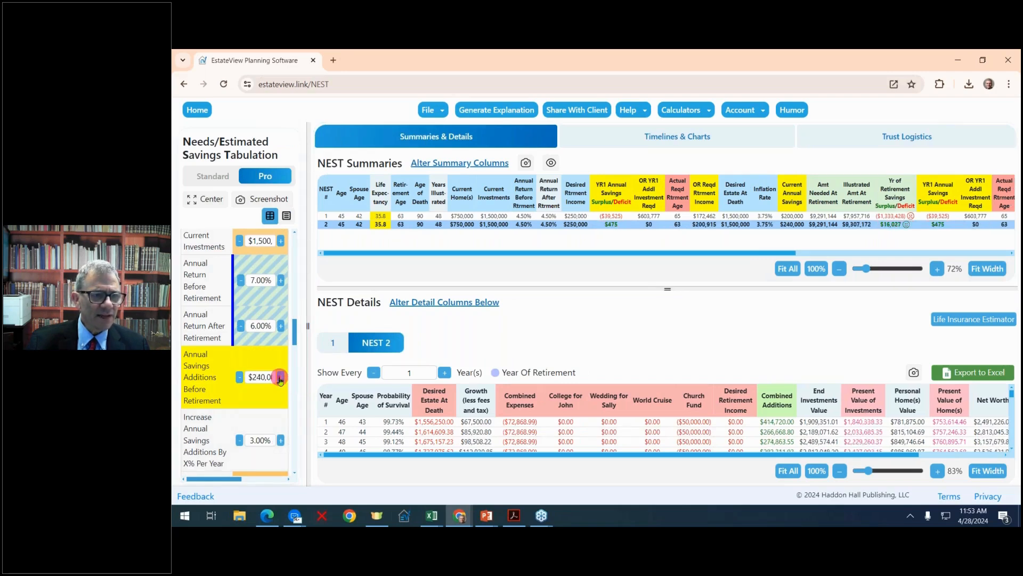
pyautogui.click(280, 378)
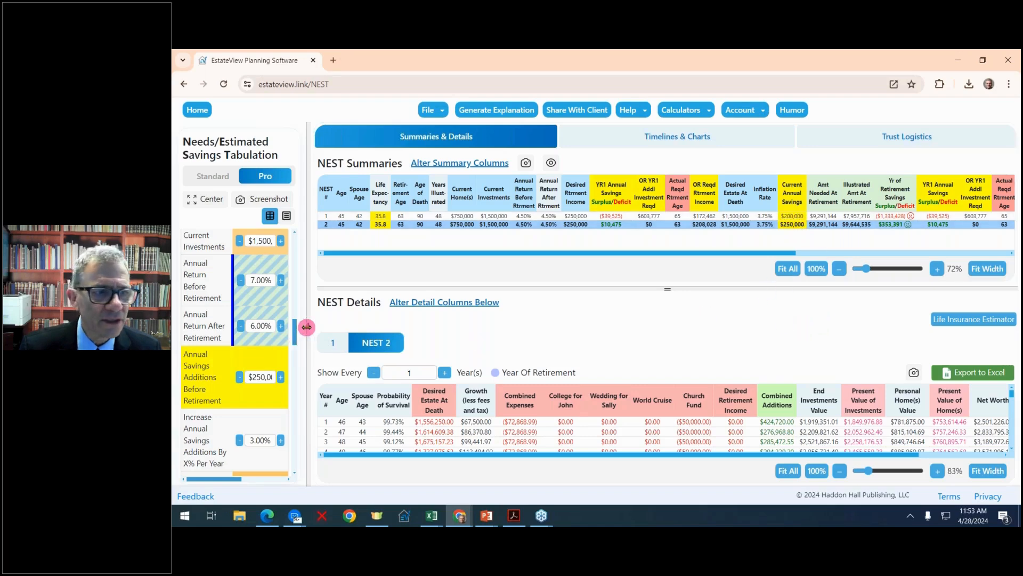
# Collapse the inputs area to fit the NEST Summaries table to the full width, and highlight NEST 2's Yr of Retirement Savings Surplus/Deficit.
pyautogui.moveTo(307, 327); pyautogui.dragTo(178, 319)
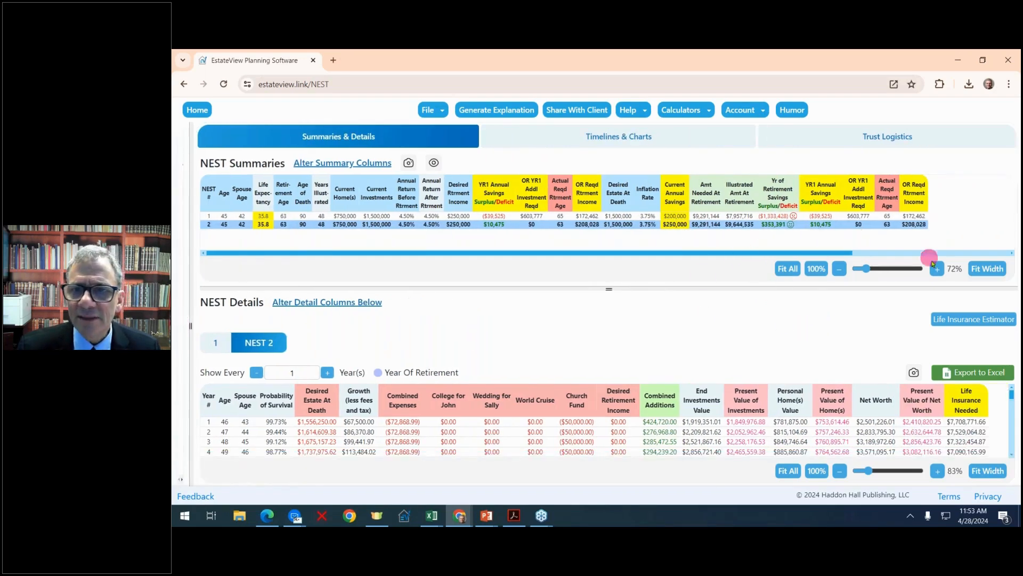
pyautogui.click(988, 269)
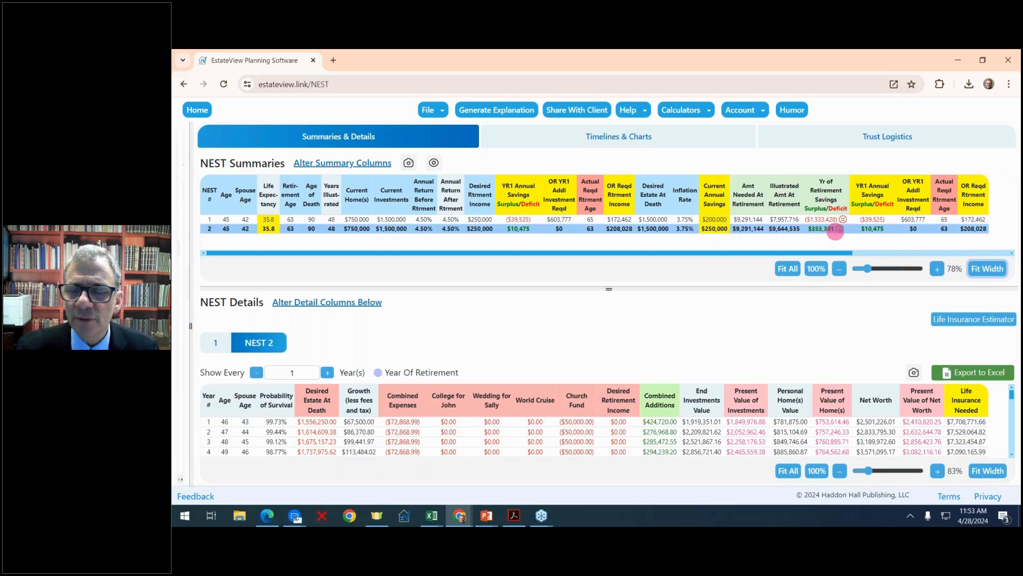
pyautogui.click(836, 232)
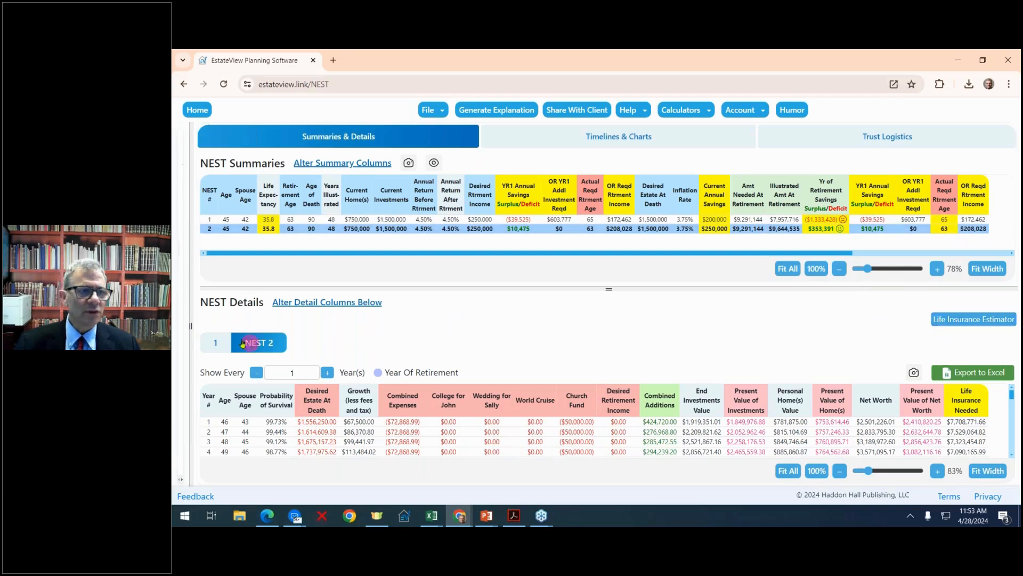
# Generate the Planner's Checklist and PowerPoint Presentation for NEST 1 and NEST 2, entering the clients' first names as the client name.
pyautogui.moveTo(191, 323); pyautogui.dragTo(425, 297)
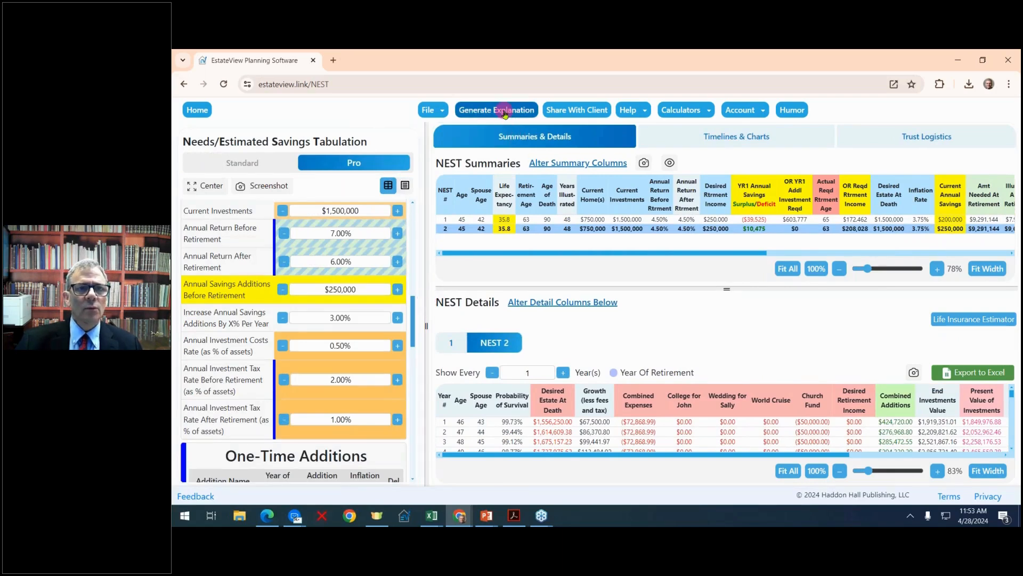
pyautogui.click(504, 111)
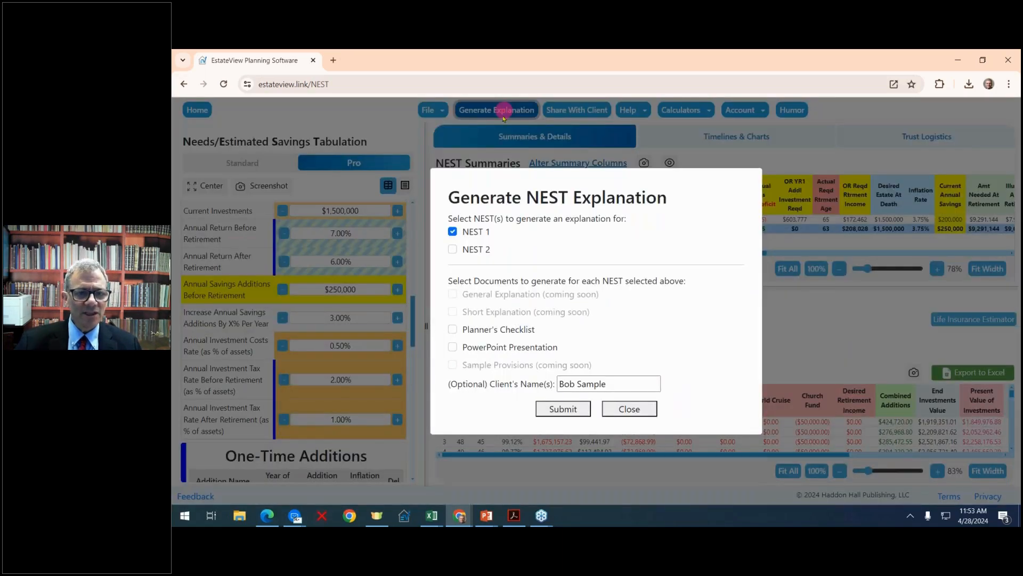
pyautogui.click(453, 250)
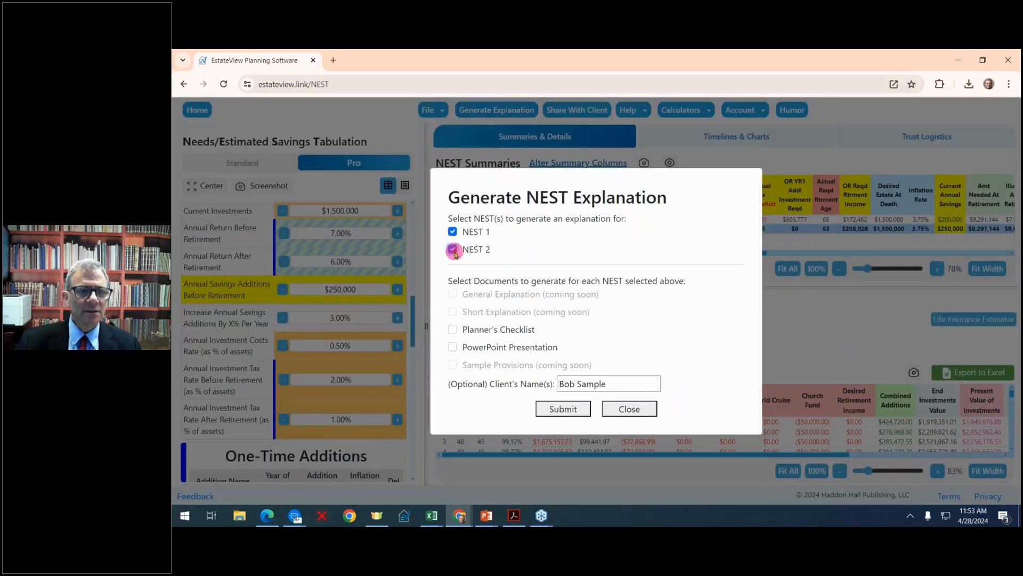
pyautogui.click(454, 349)
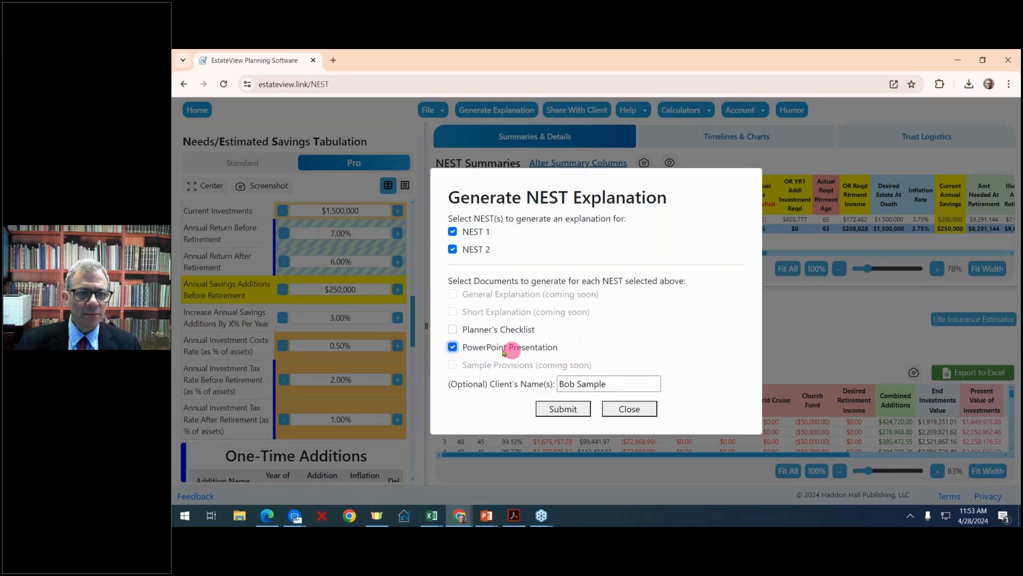
pyautogui.click(452, 329)
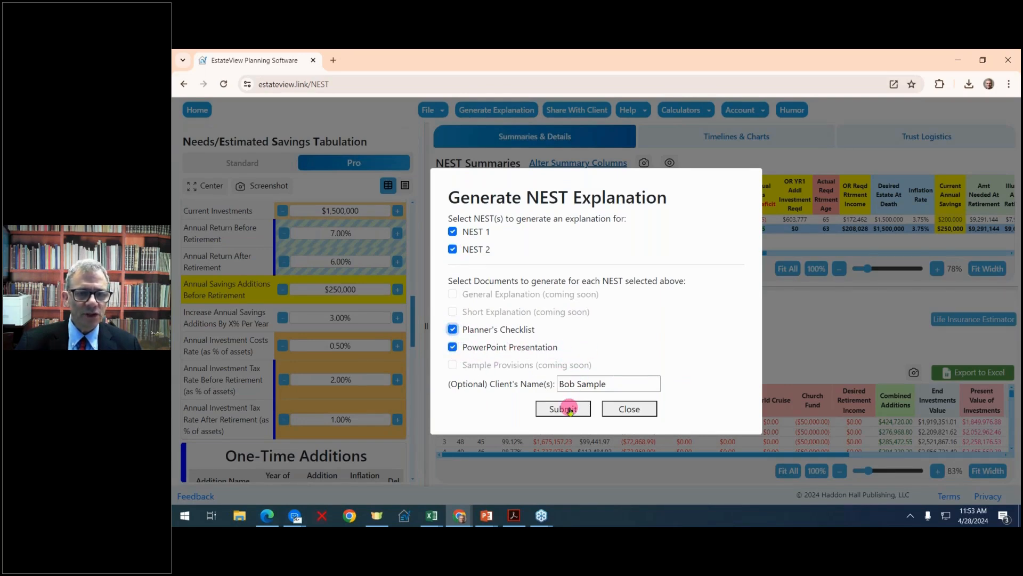
pyautogui.moveTo(621, 382); pyautogui.dragTo(504, 377)
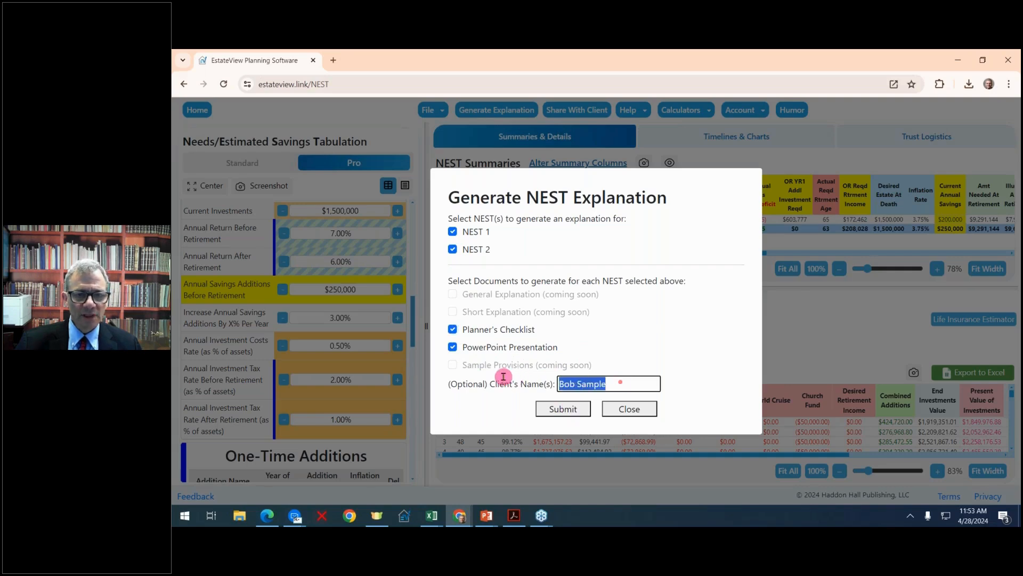
pyautogui.write('H')
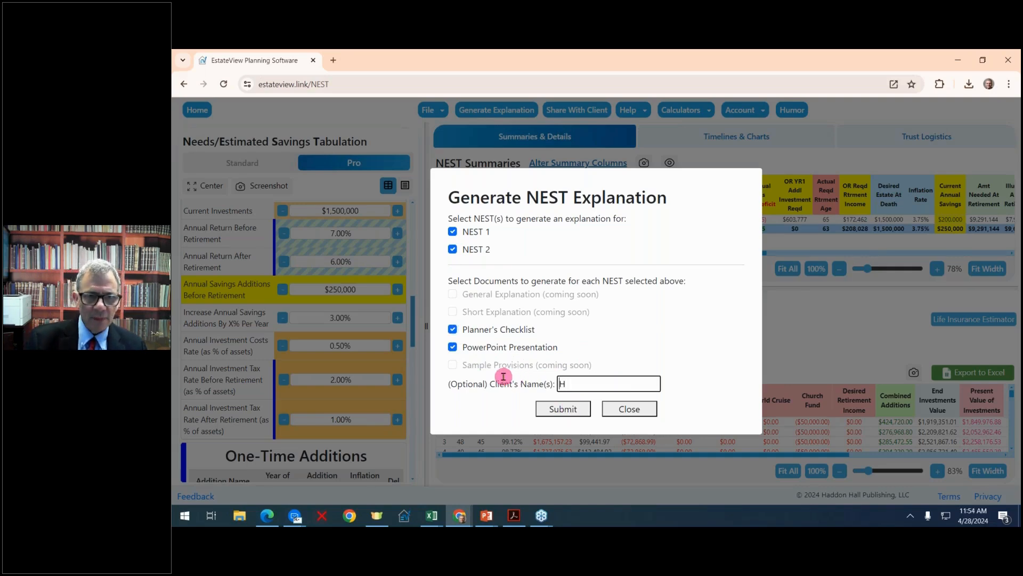
pyautogui.press('BackSpace')
pyautogui.write('Mary and John')
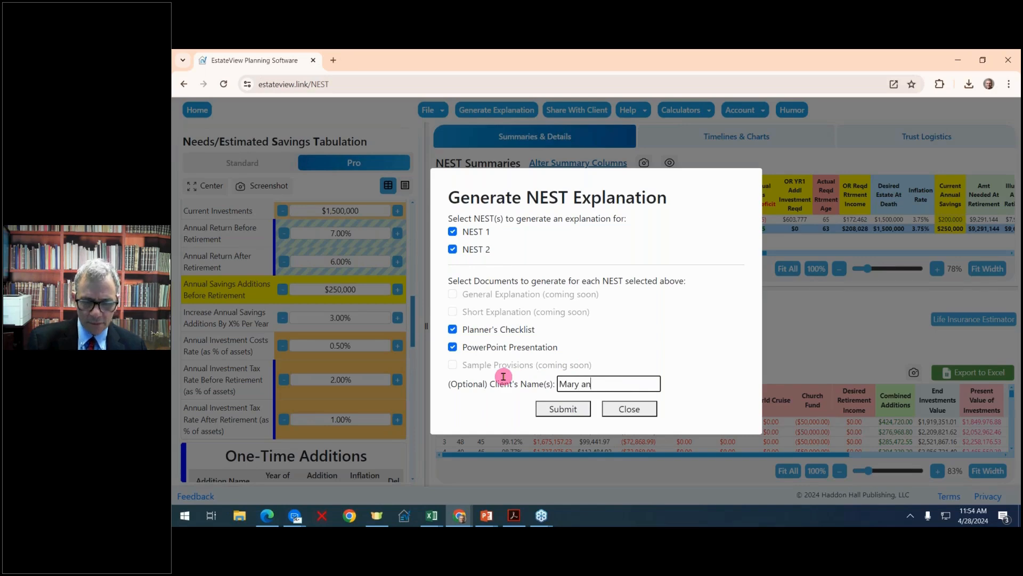
pyautogui.click(568, 411)
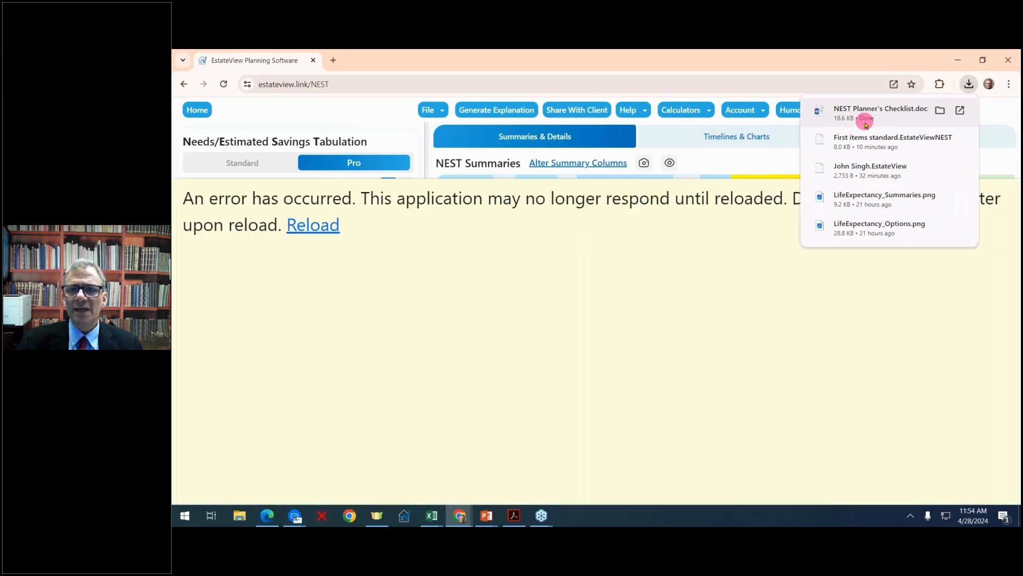
# Reload the NEST calculator and open the downloaded NEST Planner's Checklist.docx.
pyautogui.click(314, 224)
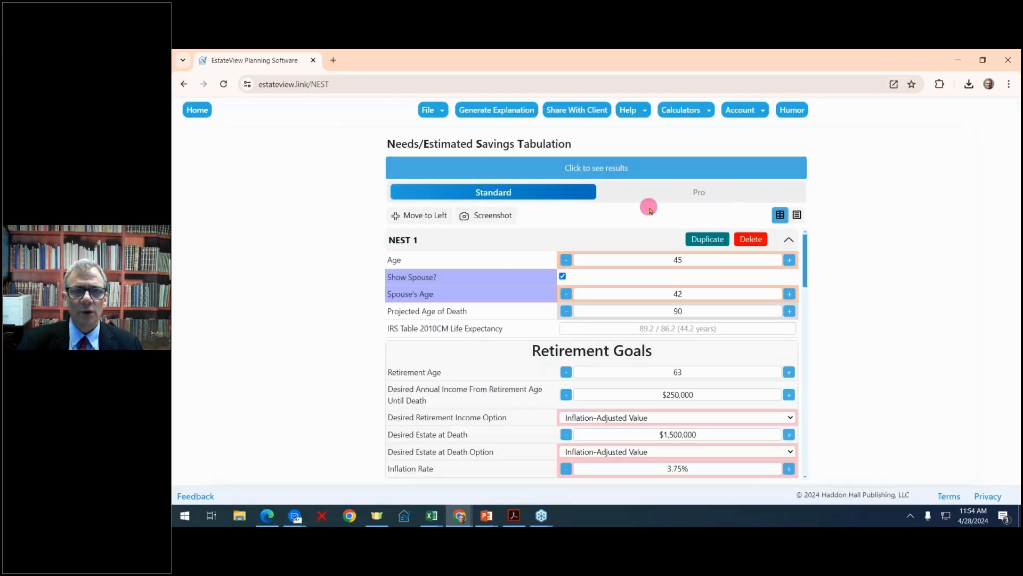
pyautogui.click(969, 84)
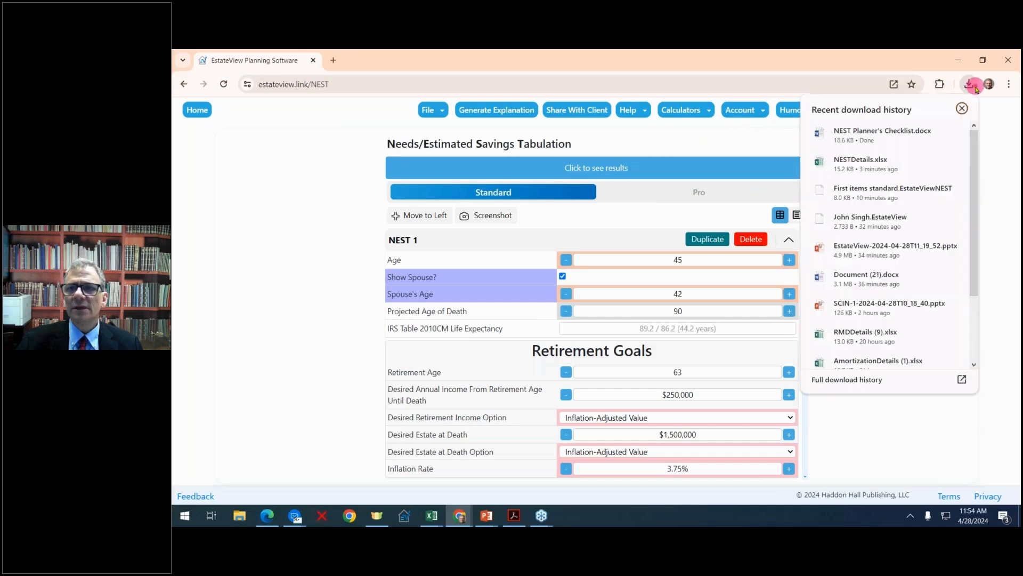
pyautogui.click(874, 144)
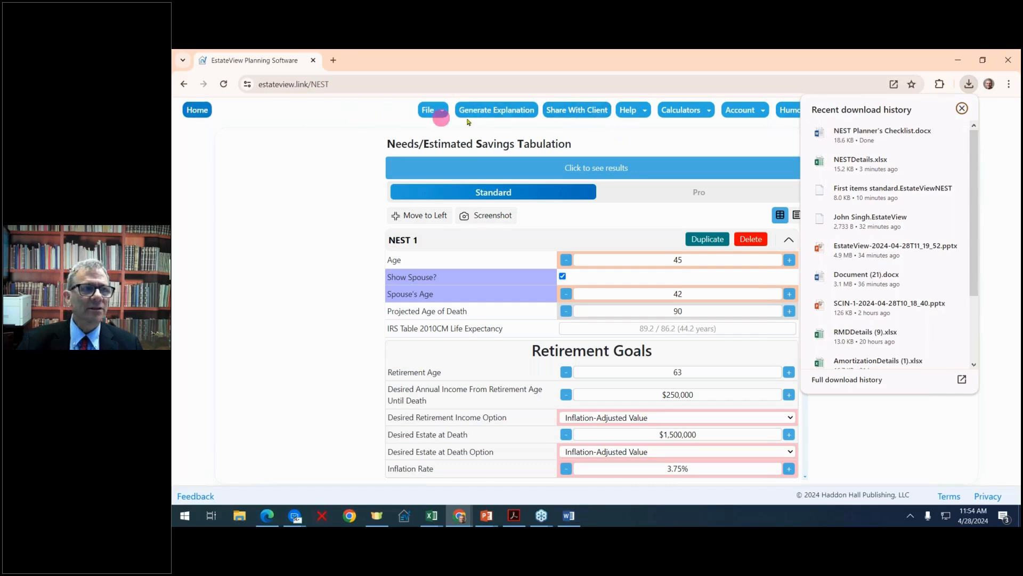
# Generate a passcode-protected client sharing link with the suggested passcode, copy it to the clipboard, and return to the home page.
pyautogui.click(566, 110)
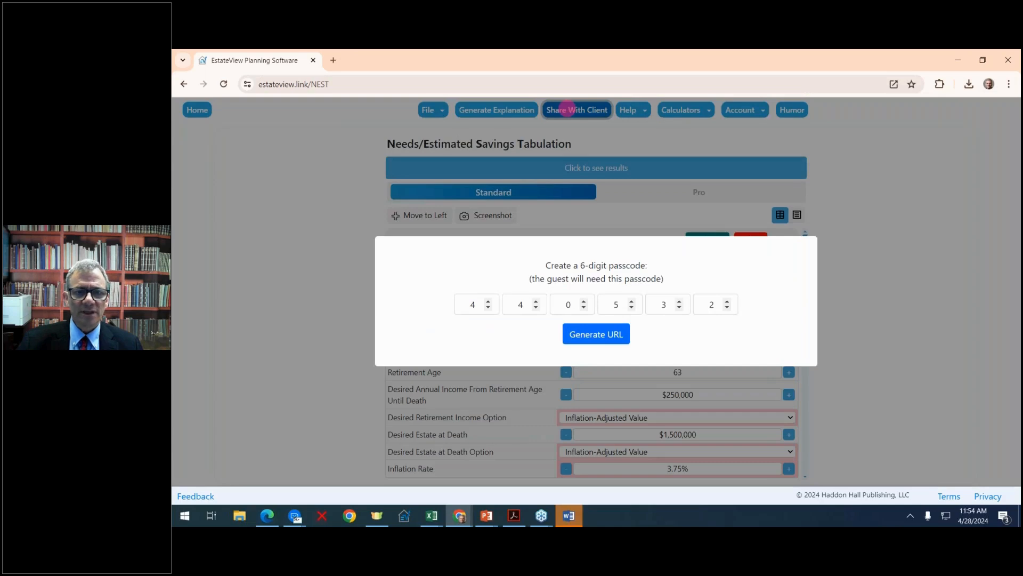
pyautogui.click(595, 334)
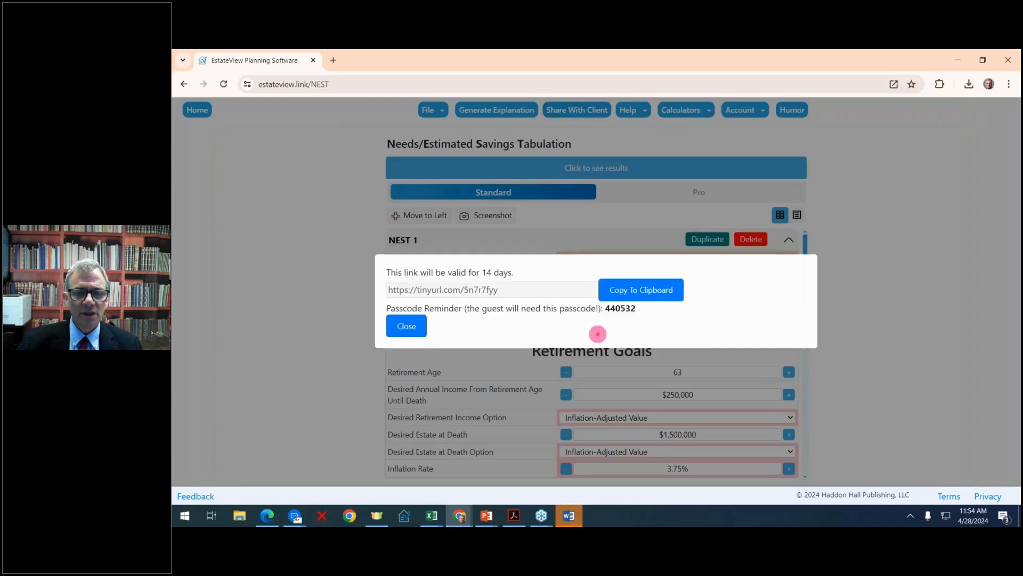
pyautogui.click(632, 296)
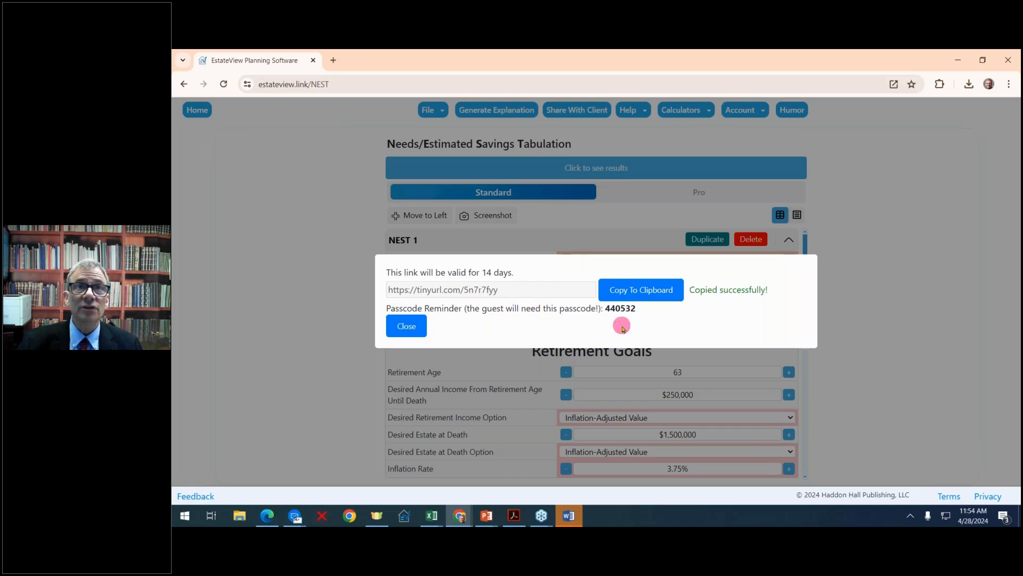
pyautogui.click(420, 324)
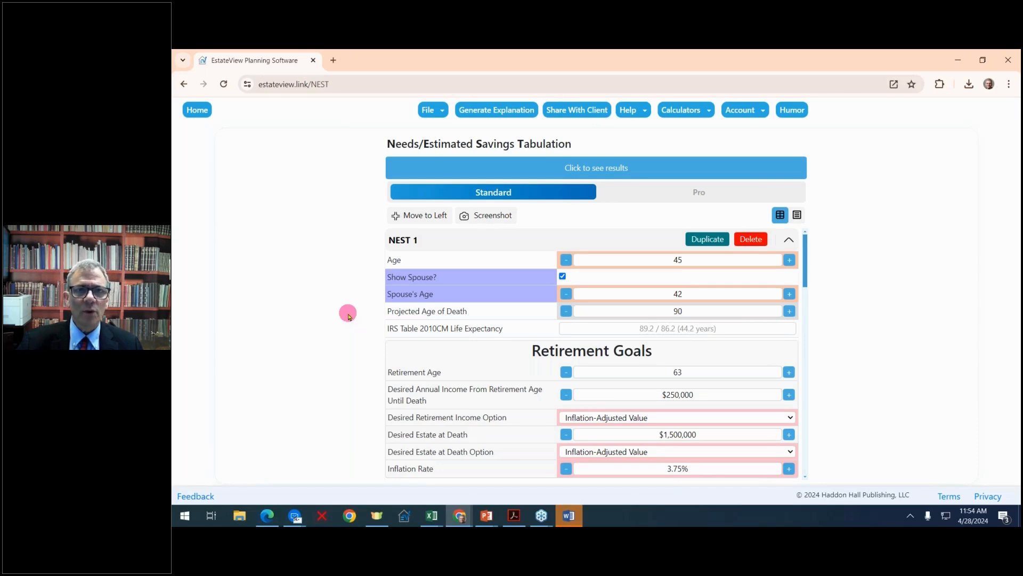
pyautogui.click(199, 110)
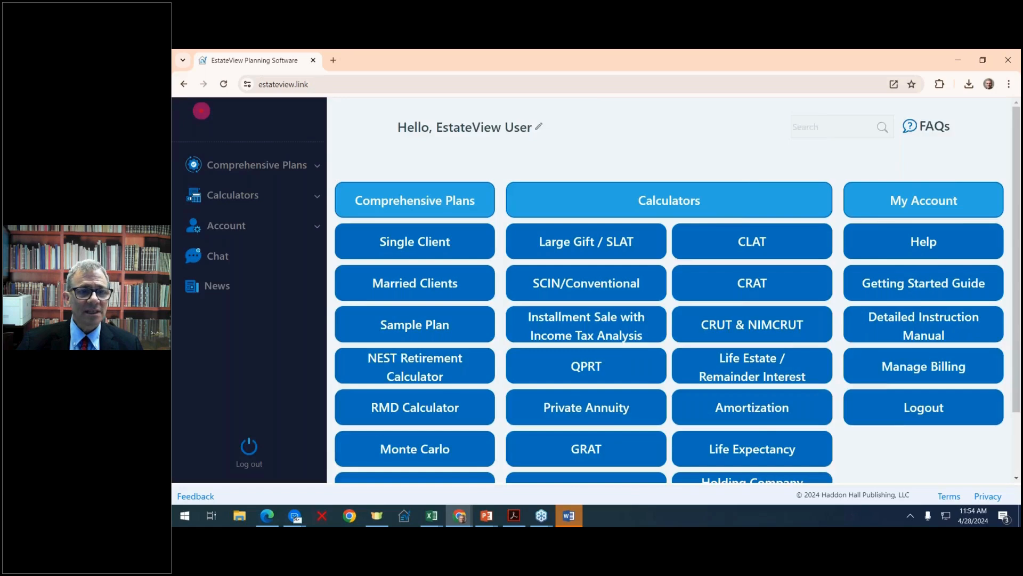